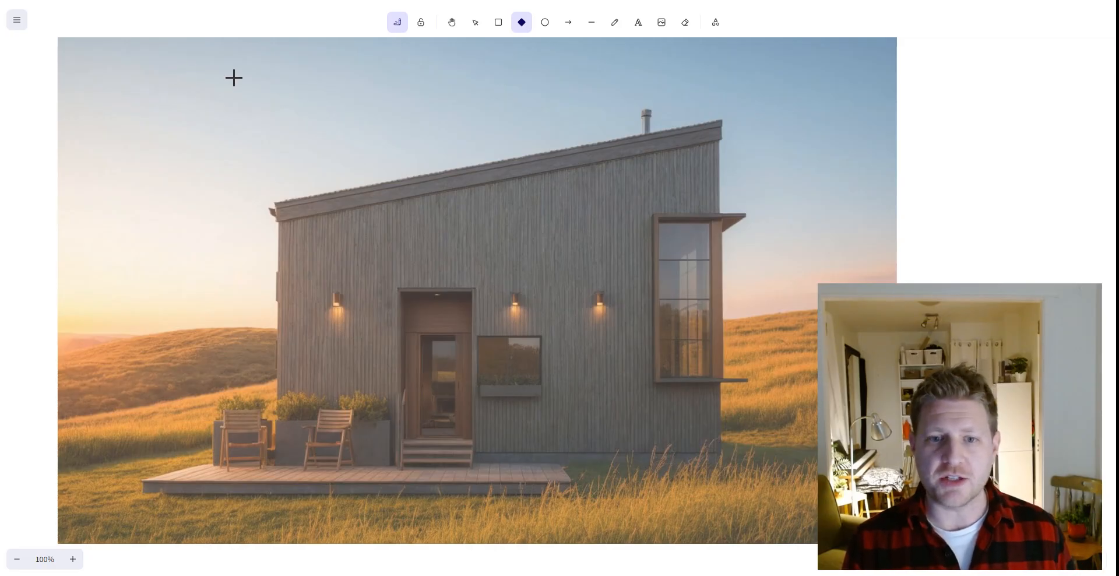
Circle the cabin render with a red freehand highlighter stroke and clear the annotation.
key(ctrl+alt+d)
mouse_move(595, 125)
mouse_down()
mouse_move(191, 193)
mouse_move(702, 162)
mouse_move(604, 120)
mouse_up()
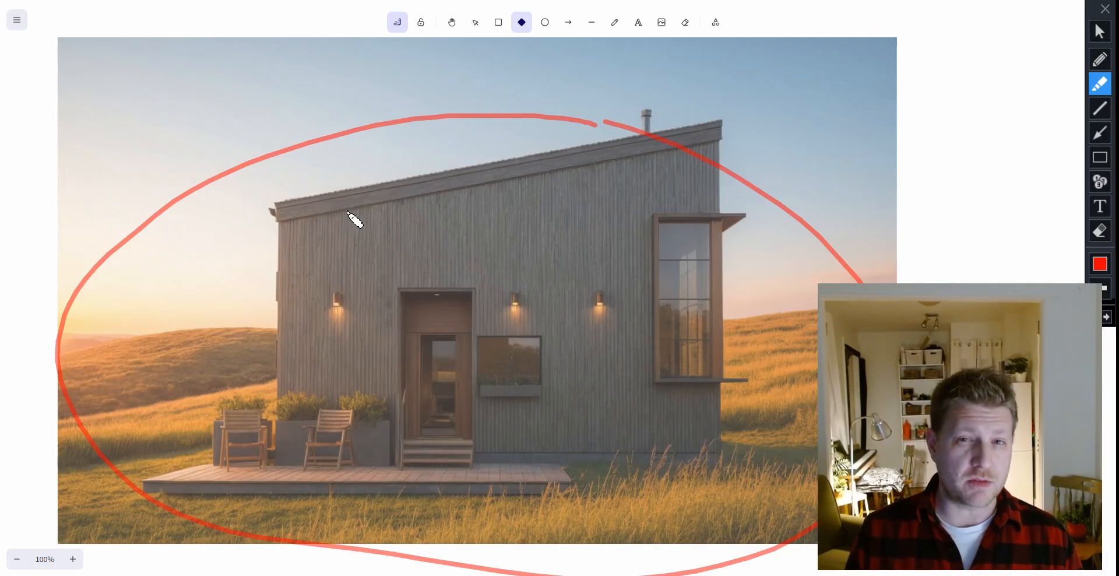
key(Escape)
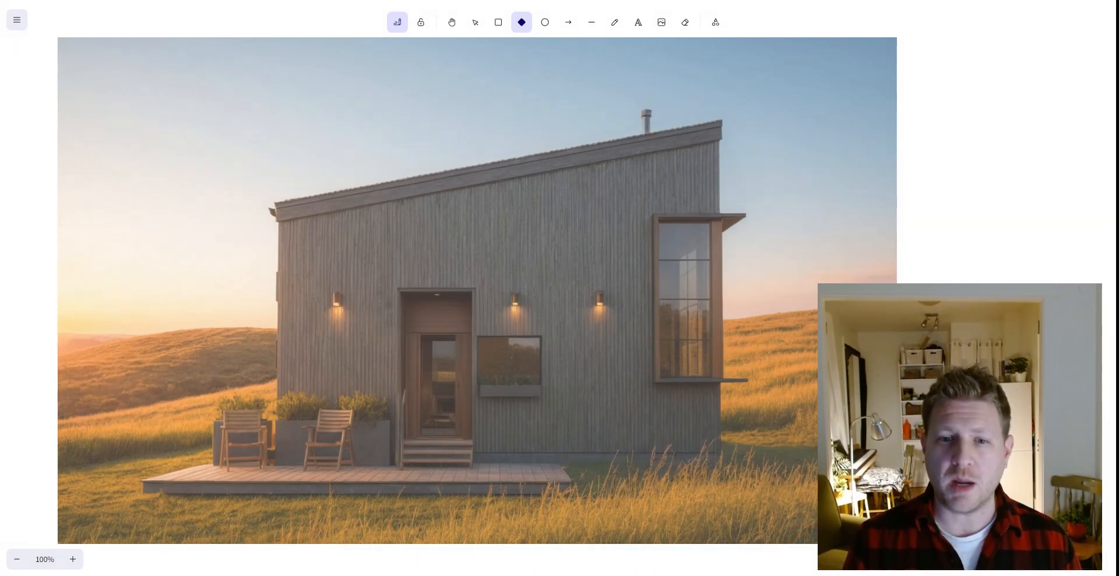
Switch to the architect's portfolio website and look through the project images in its gallery.
key(ctrl+Tab)
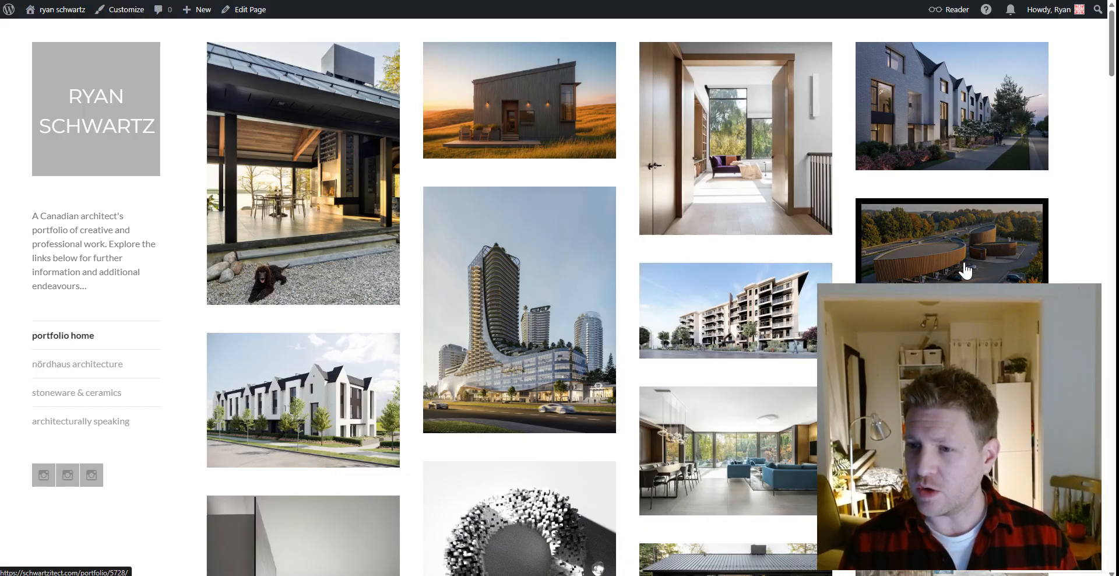
scroll(706, 319, down, 4)
scroll(707, 319, up, 2)
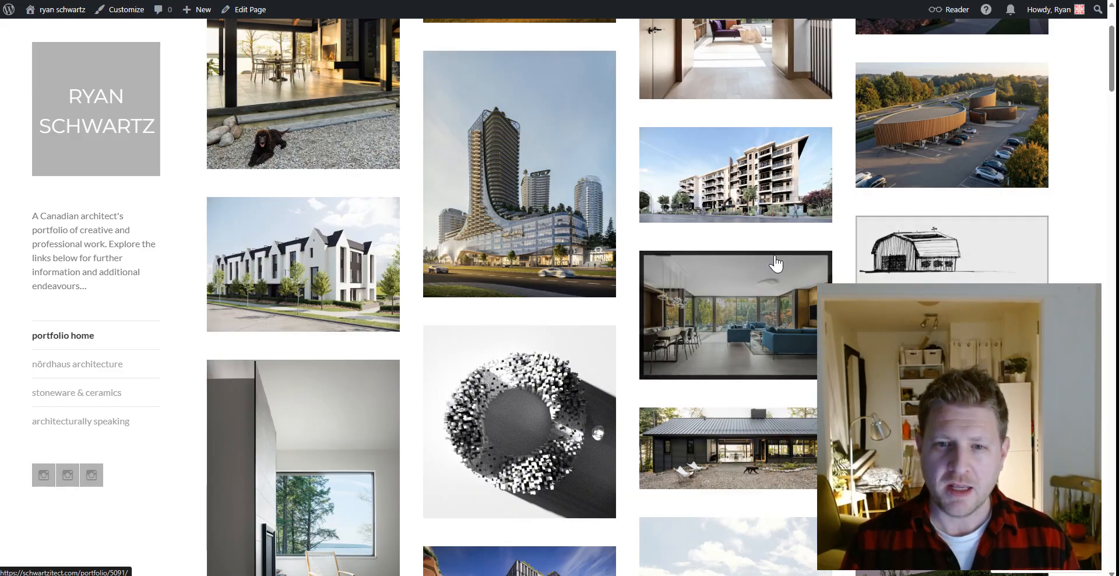
scroll(498, 291, down, 2)
scroll(497, 292, down, 8)
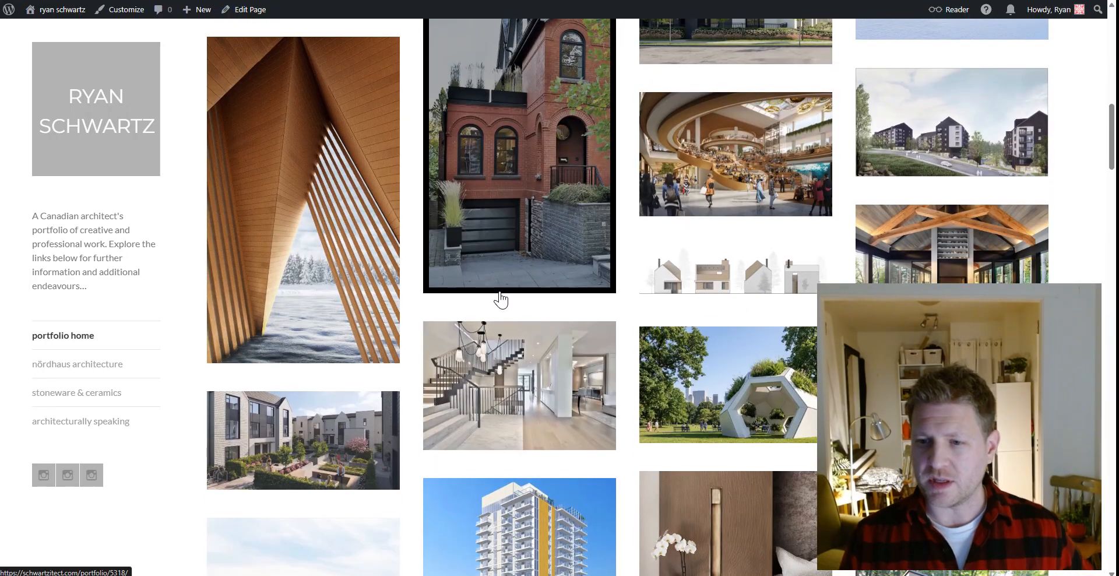
scroll(500, 300, down, 4)
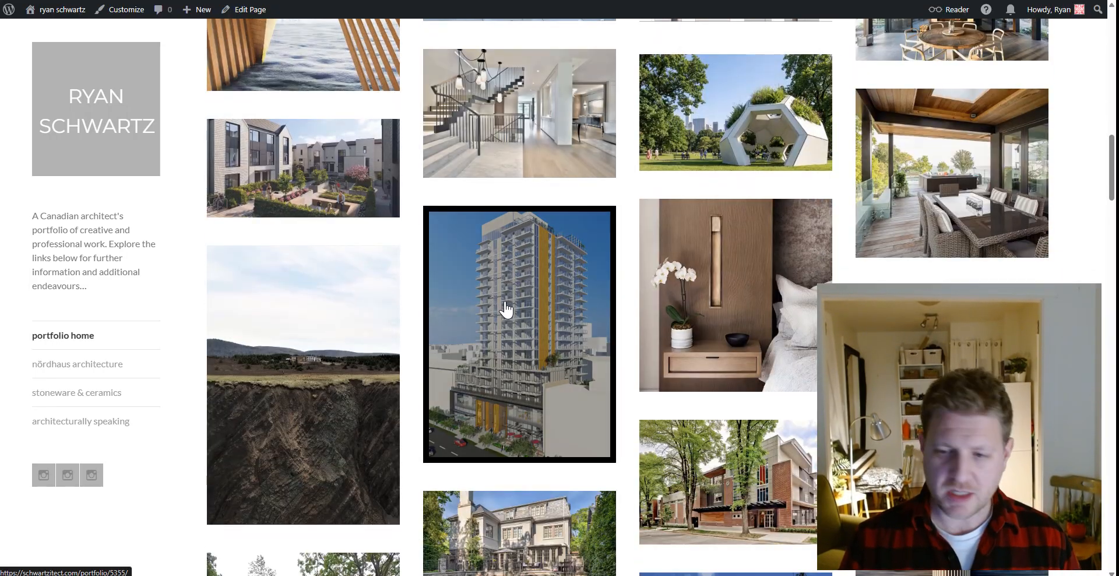
scroll(503, 309, down, 3)
scroll(504, 310, down, 4)
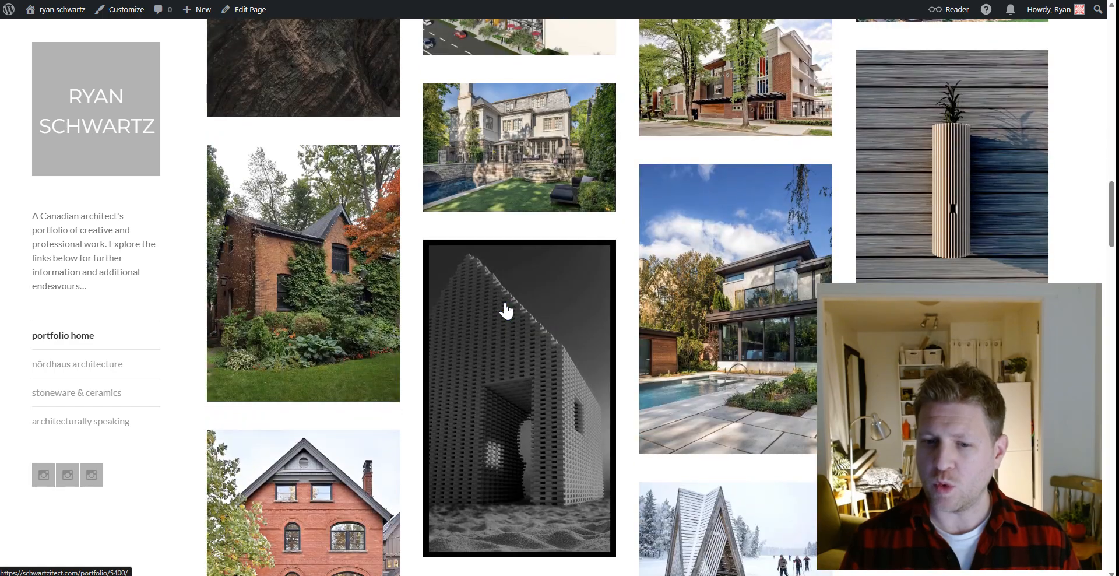
scroll(505, 310, down, 7)
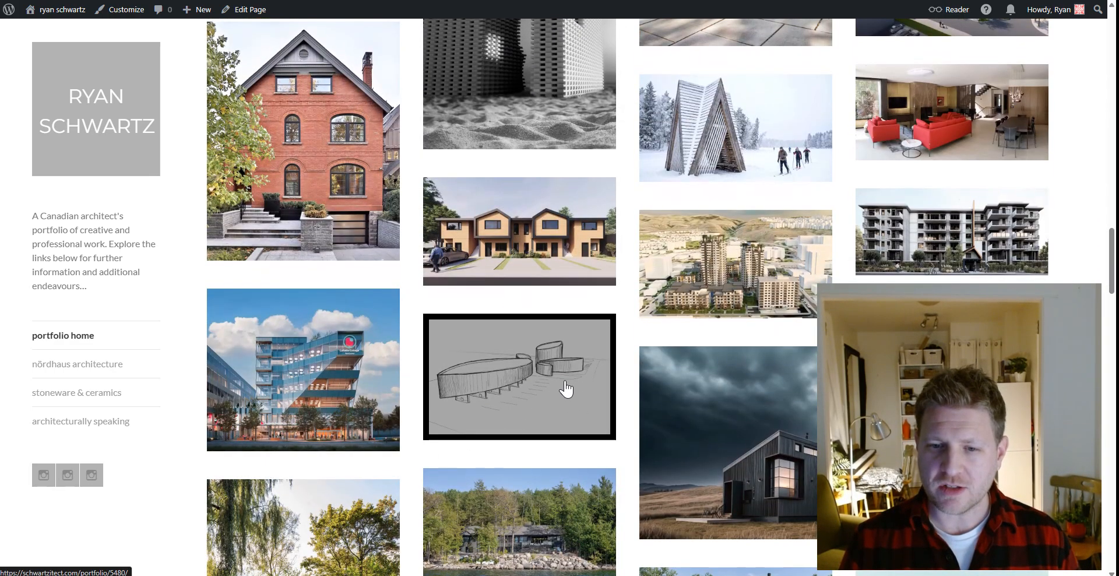
scroll(558, 402, up, 15)
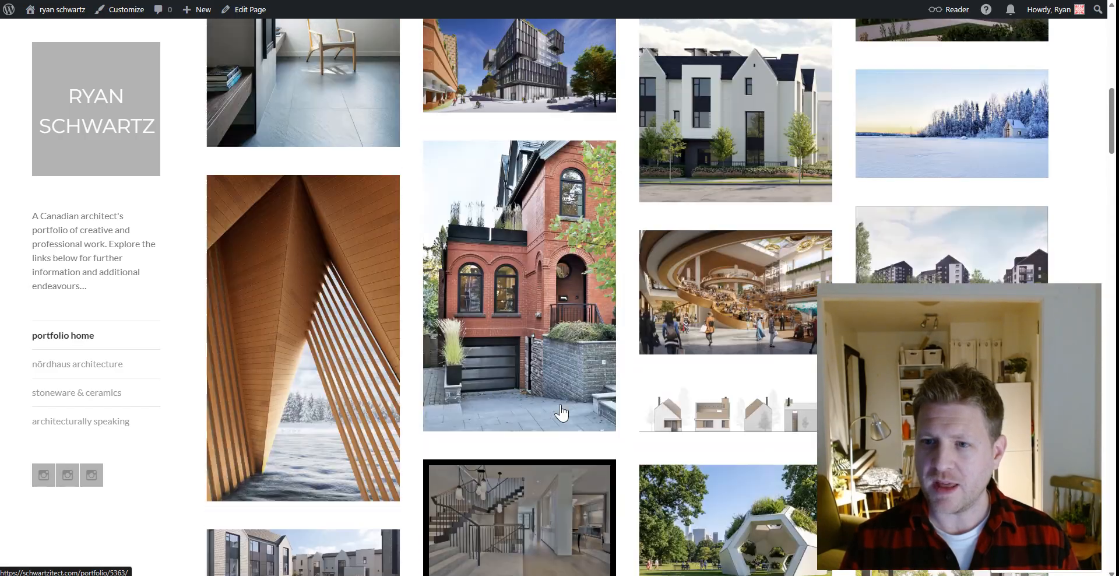
scroll(618, 395, up, 5)
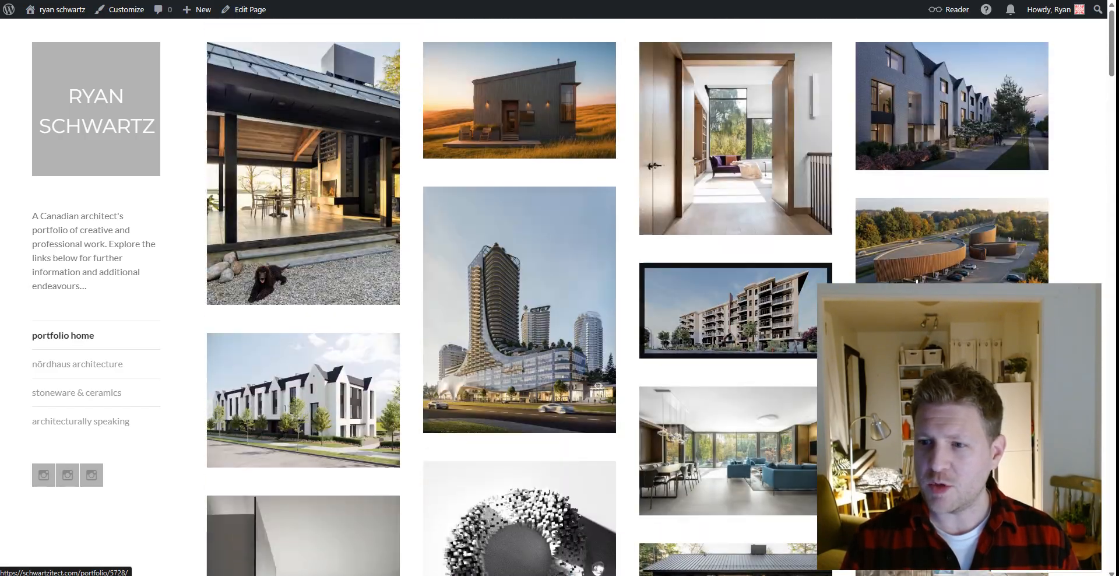
View the portfolio project showing the curved timber-clad building beside the highway and go back from its page.
click(965, 260)
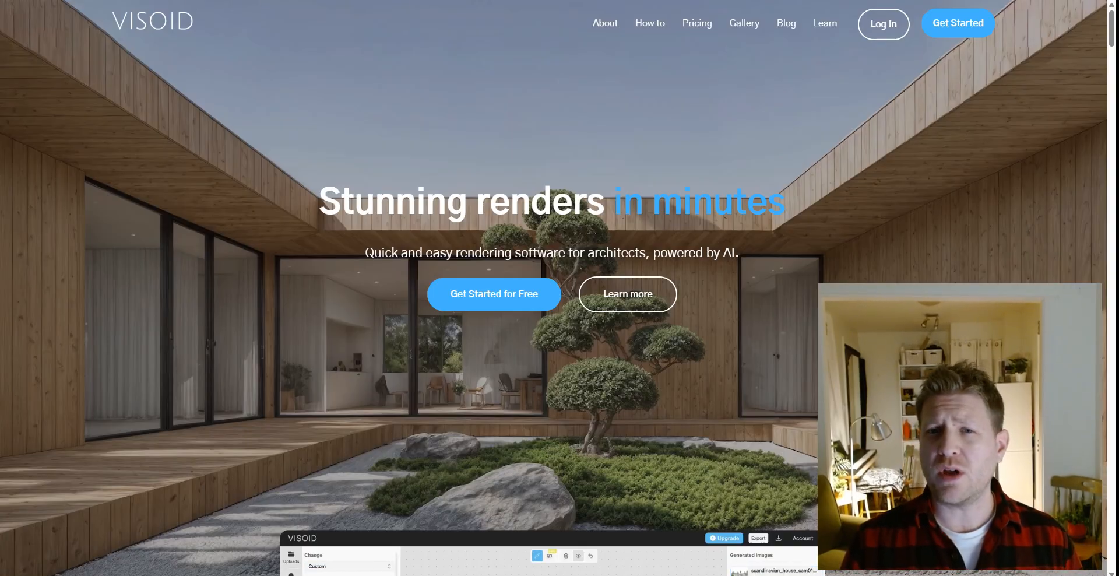
click(497, 0)
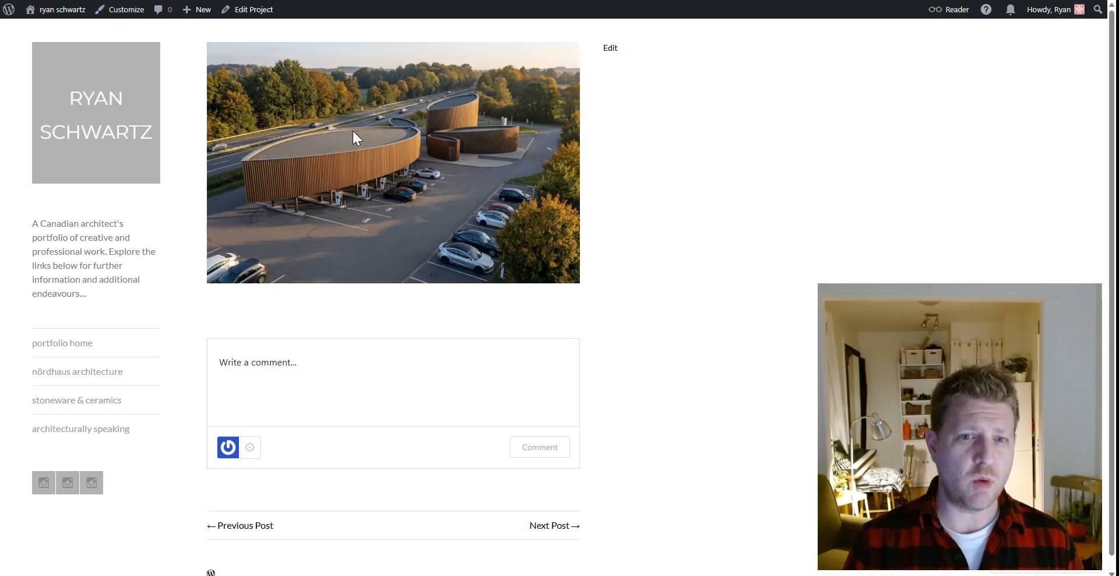
key(alt+Left)
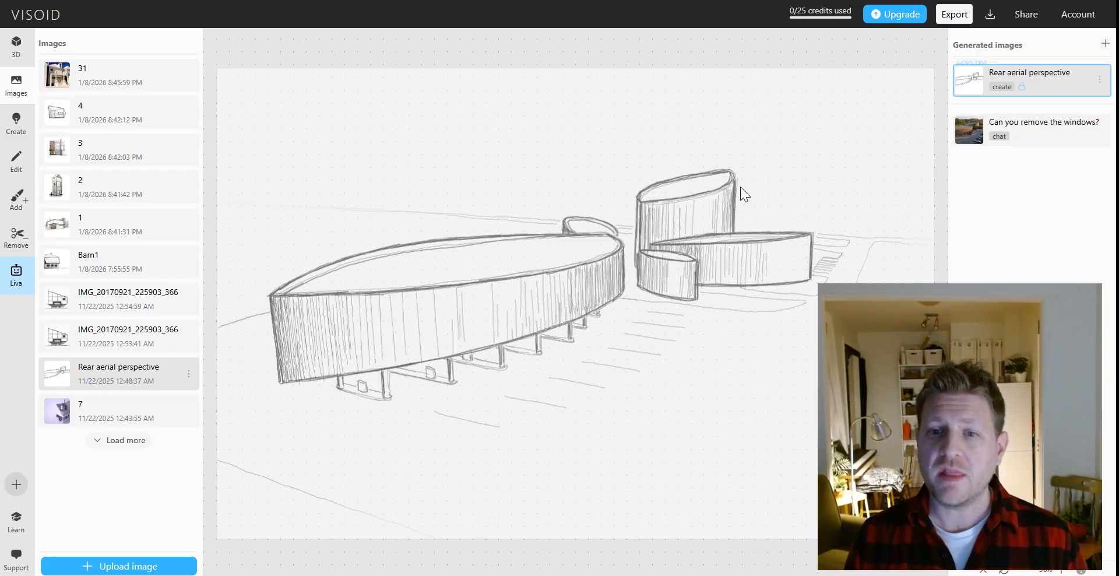
In Visoid, compare the "Rear aerial perspective" sketch with the generated image "Can you remove the windows?".
key(Down)
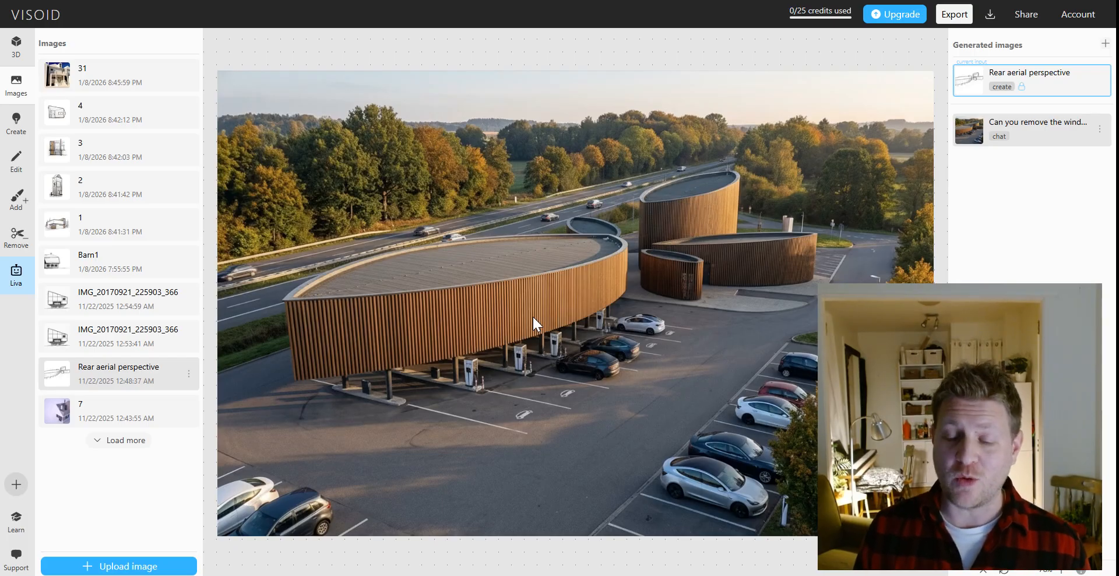
click(1020, 92)
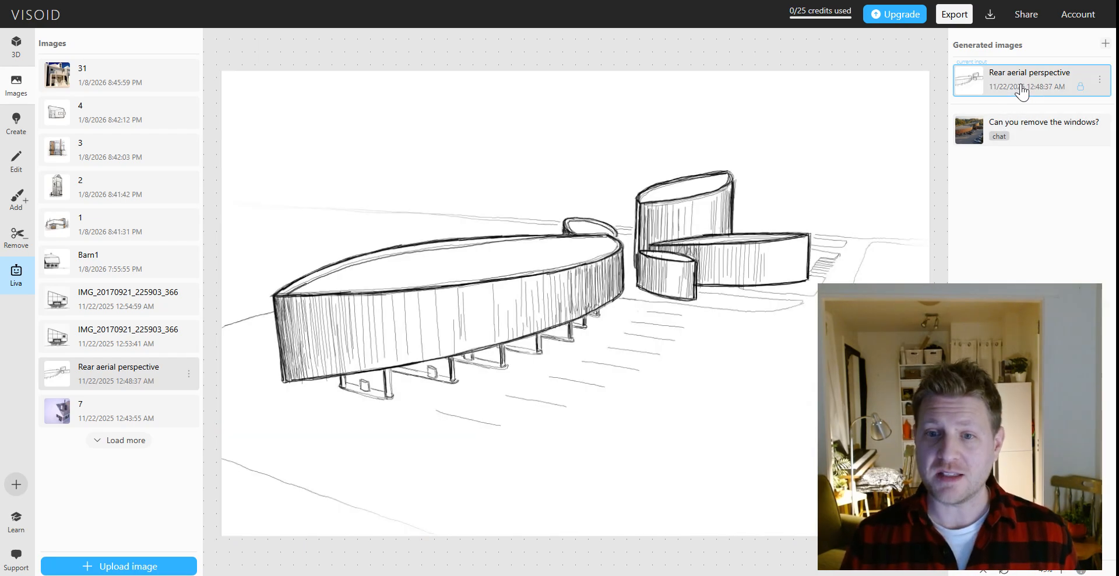
click(1026, 121)
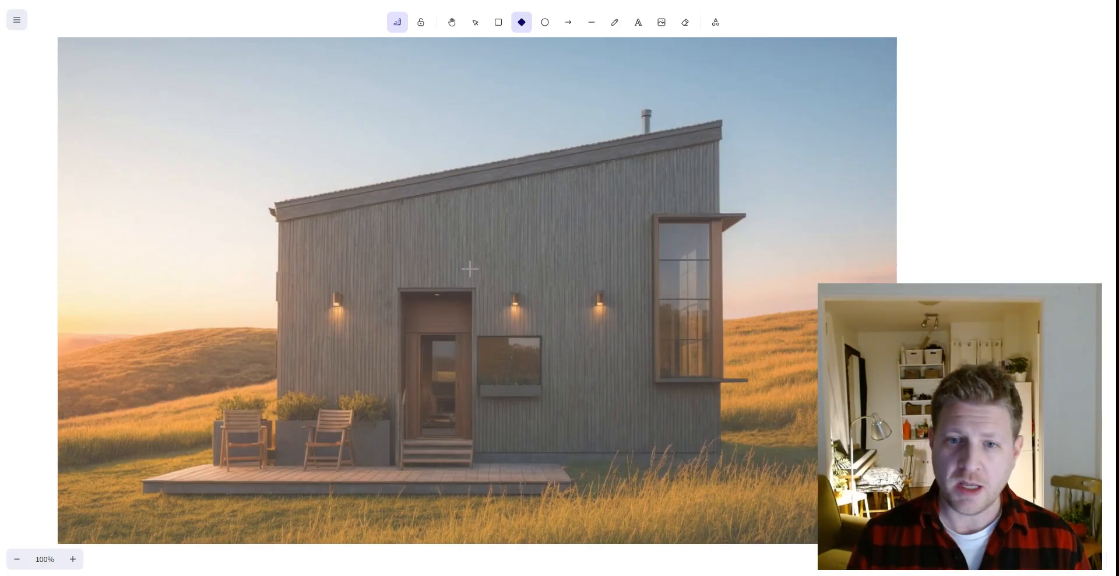
Return to the Excalidraw whiteboard and examine the black-and-white cabin front view and the first sunset render below it.
ctrl+scroll(470, 267, down, 9)
middle_drag(552, 194, 470, 418)
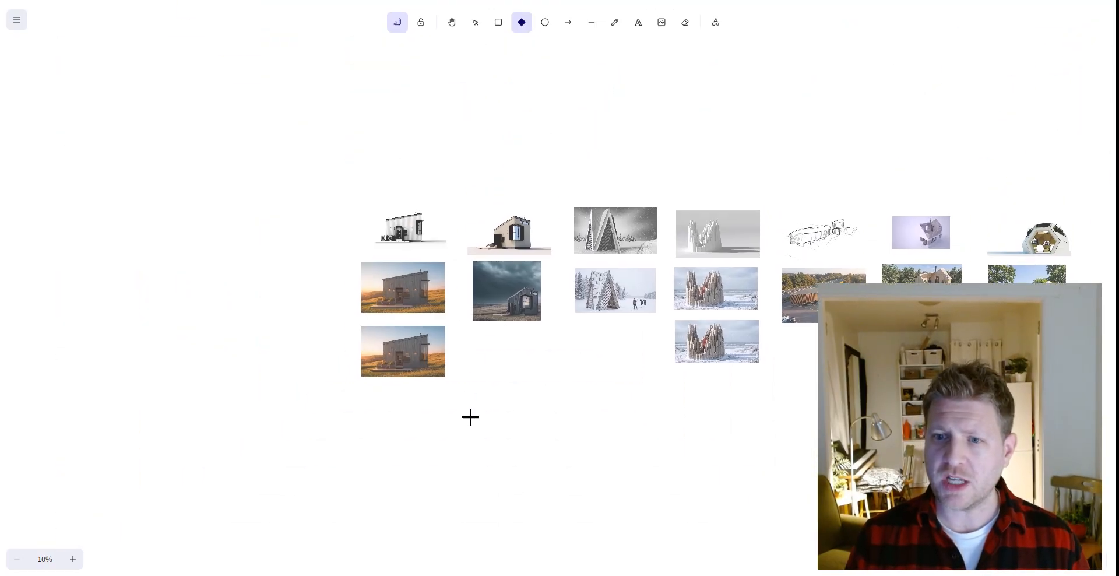
ctrl+scroll(406, 239, up, 6)
scroll(417, 292, down, 5)
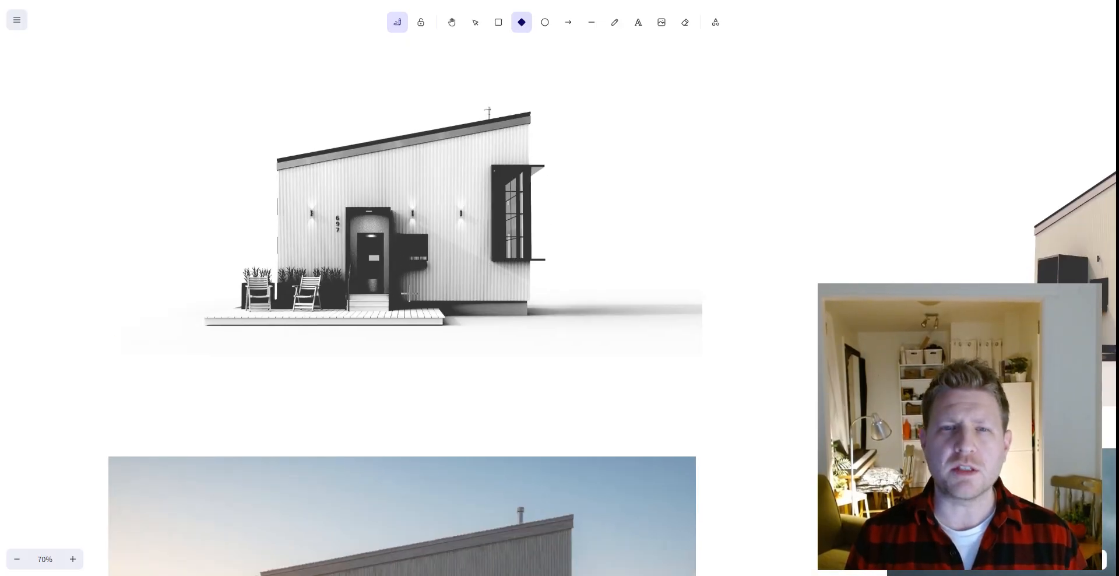
middle_drag(405, 272, 418, 301)
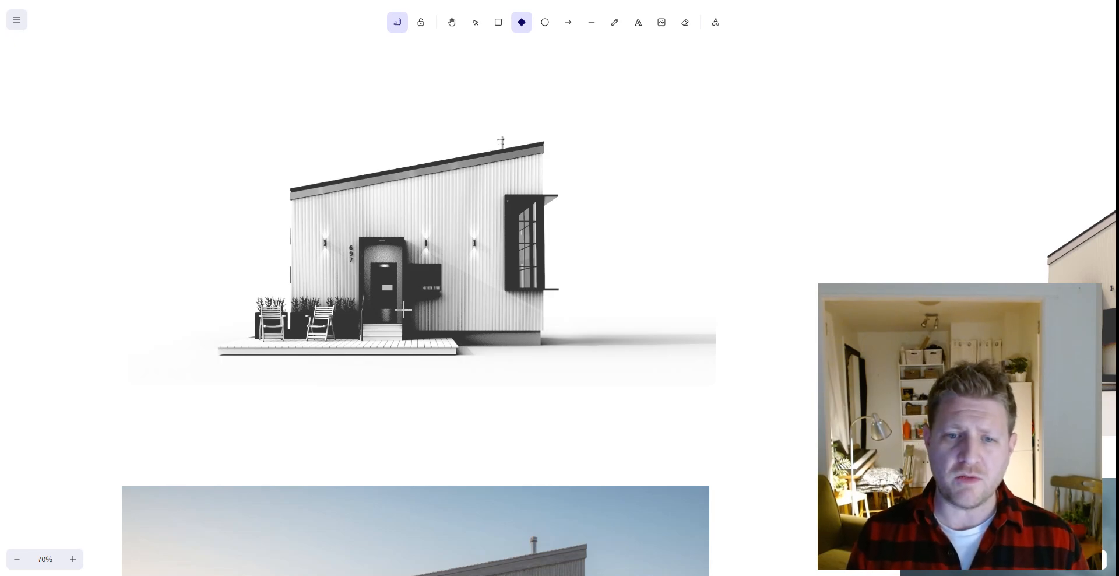
ctrl+scroll(406, 274, down, 5)
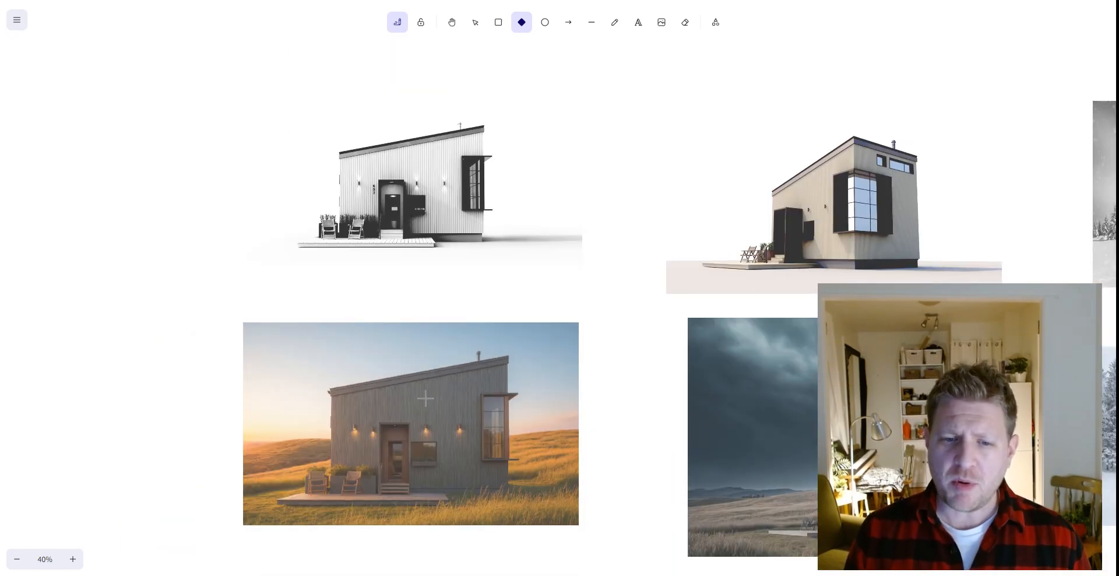
scroll(426, 398, down, 2)
ctrl+scroll(429, 402, up, 5)
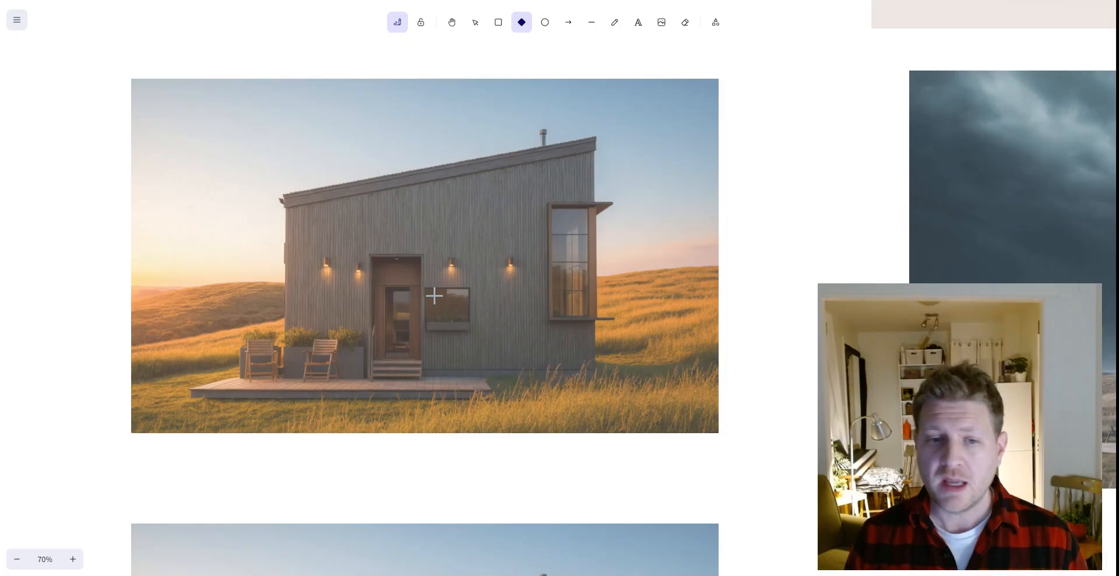
ctrl+scroll(409, 287, up, 1)
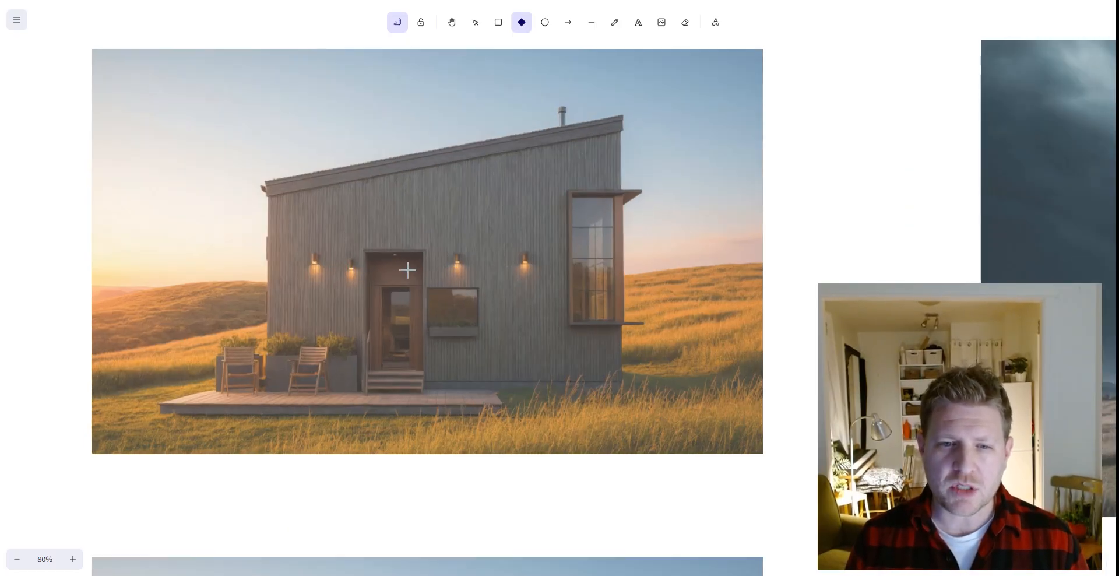
Compare the black-and-white cabin front view with the second sunset render at the end of its column.
ctrl+scroll(407, 265, down, 2)
middle_drag(449, 182, 417, 486)
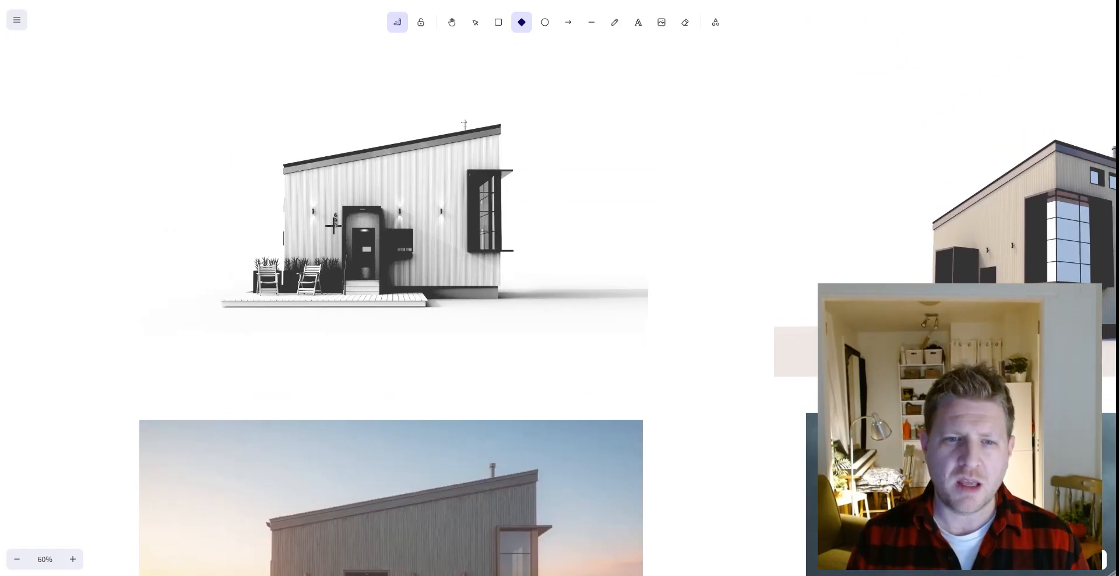
scroll(377, 362, down, 10)
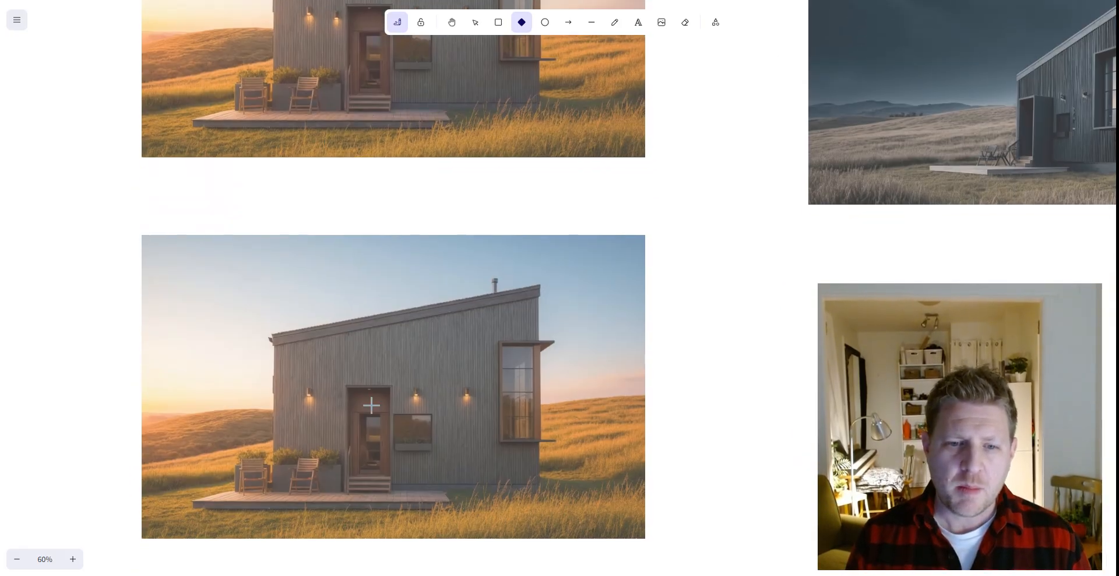
middle_drag(372, 405, 442, 302)
scroll(449, 315, down, 2)
ctrl+scroll(457, 330, up, 2)
middle_drag(520, 191, 462, 404)
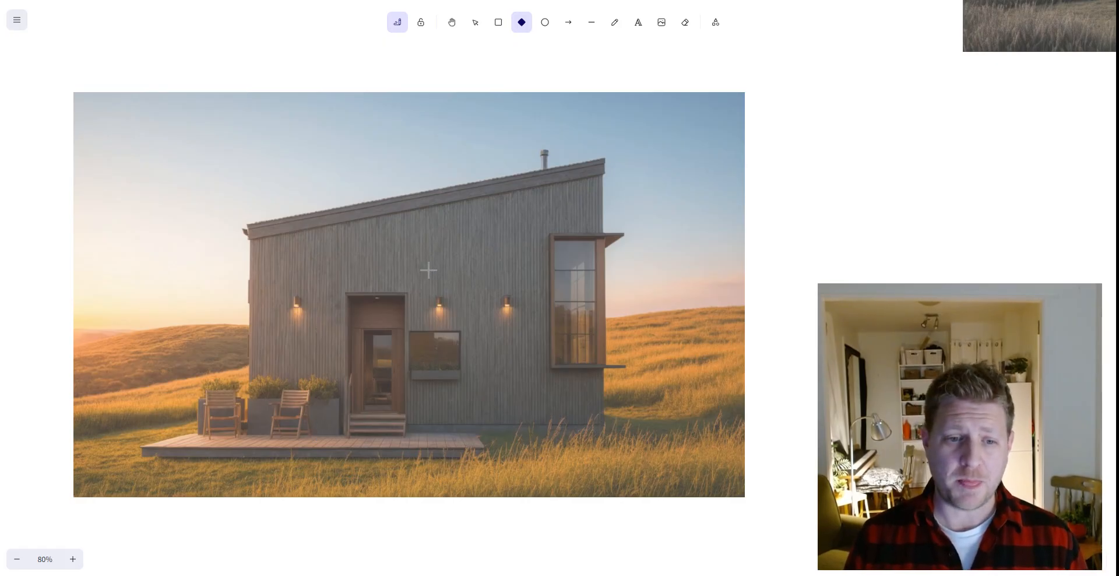
middle_drag(506, 259, 501, 274)
scroll(513, 344, down, 18)
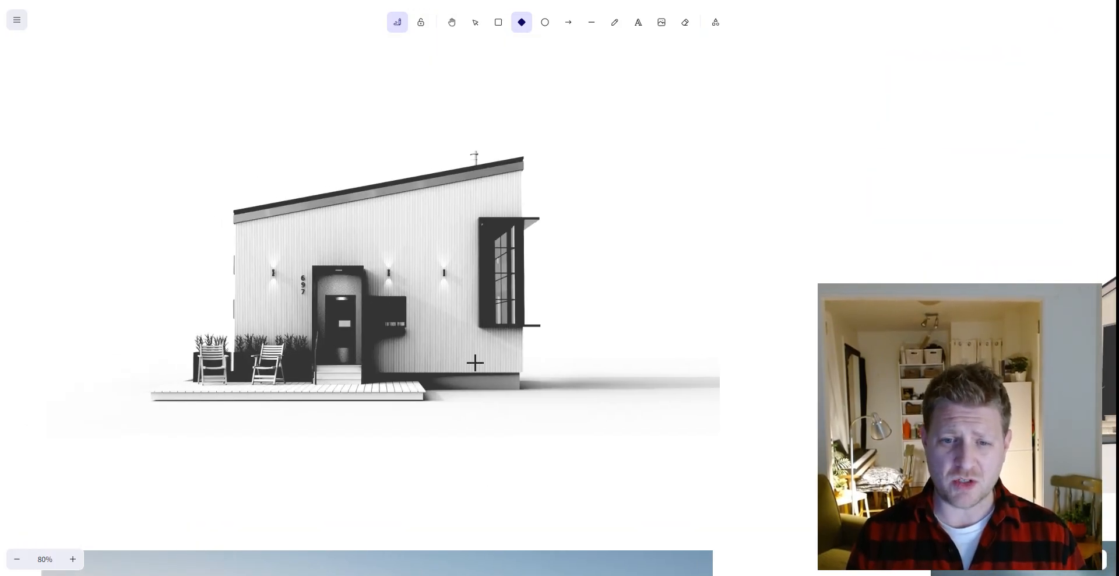
Examine the beige corner view of the cabin and the stormy-sky render made from it.
ctrl+scroll(473, 366, down, 3)
middle_drag(341, 331, 83, 314)
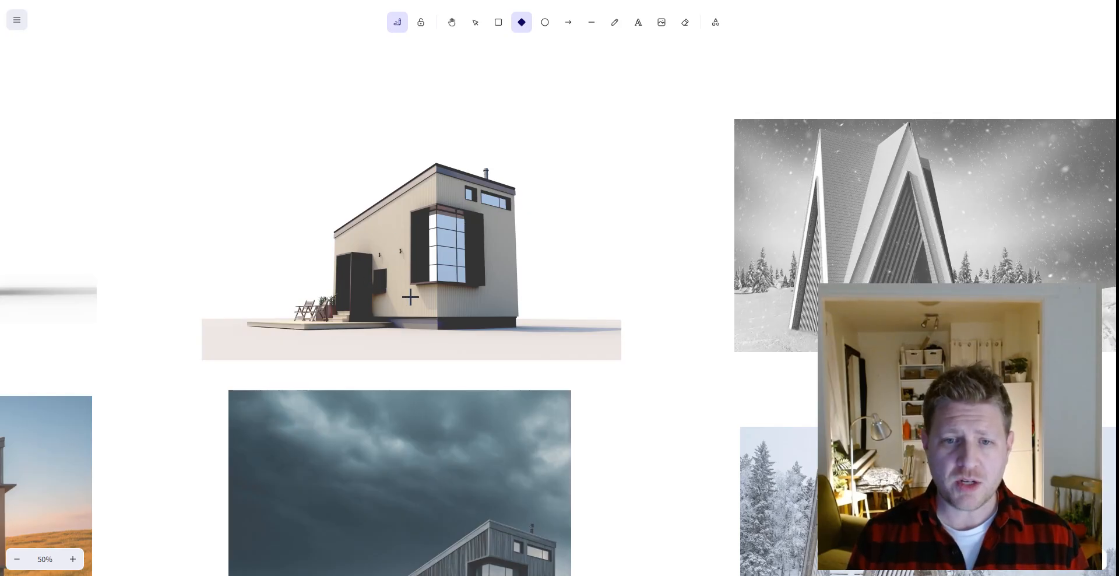
middle_drag(427, 309, 431, 298)
scroll(447, 348, down, 5)
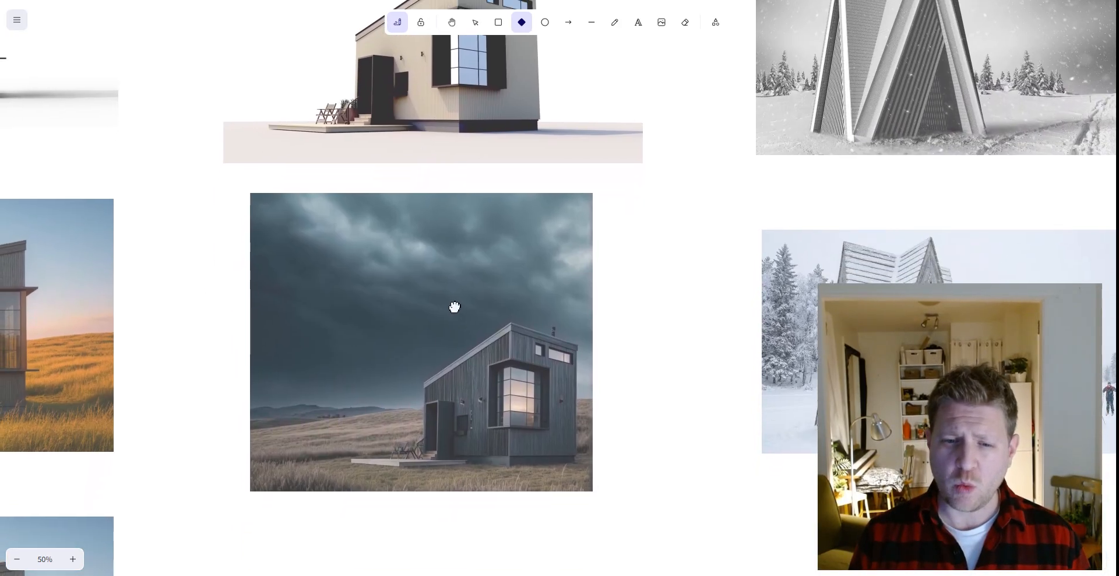
ctrl+scroll(460, 435, up, 2)
ctrl+scroll(481, 408, up, 2)
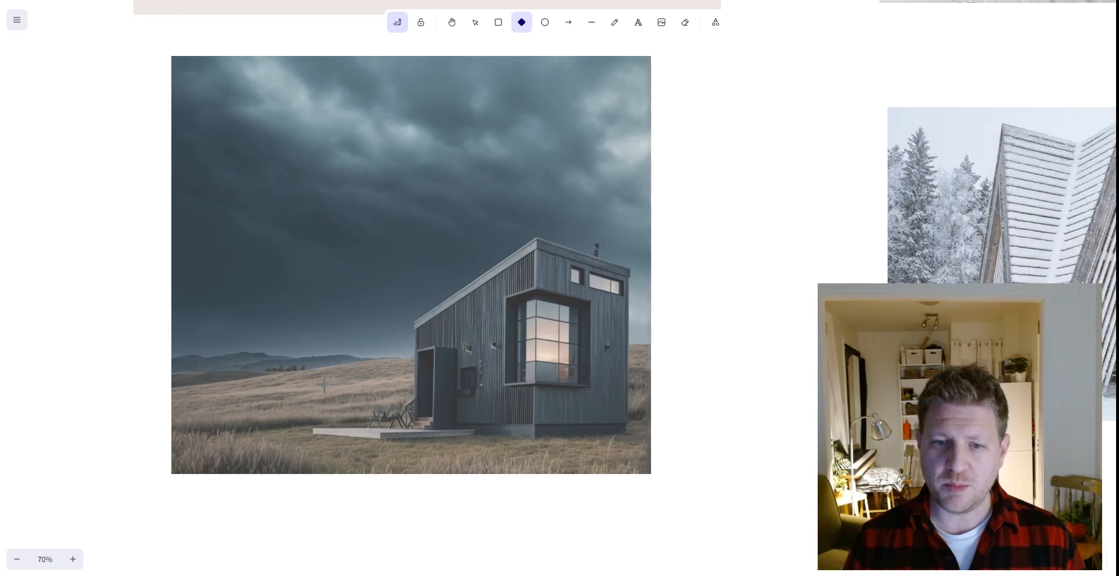
Circle the pointed pavilion in the grayscale snow scene with the red highlighter and clear the annotation.
ctrl+scroll(324, 395, down, 4)
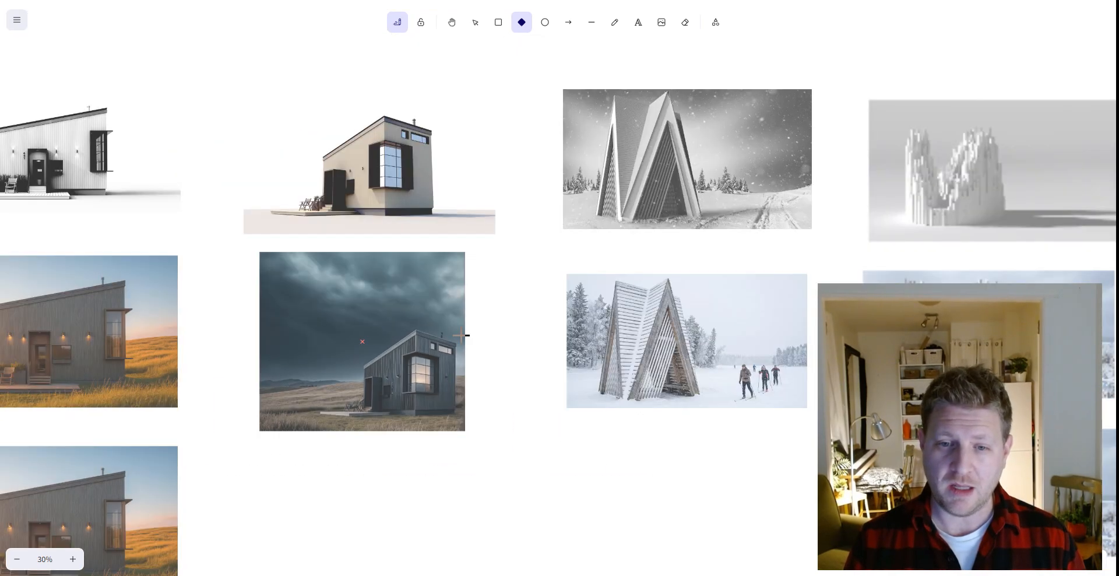
middle_drag(414, 401, 238, 448)
ctrl+scroll(314, 310, up, 3)
middle_drag(327, 330, 378, 330)
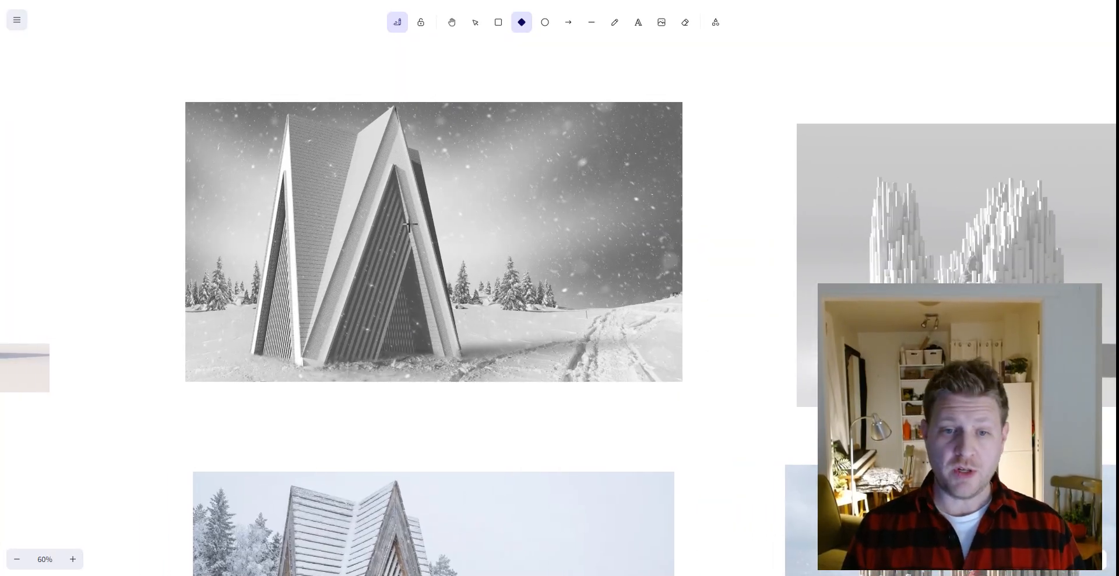
key(ctrl+alt+d)
mouse_move(362, 123)
mouse_down()
mouse_move(346, 119)
mouse_move(278, 326)
mouse_move(468, 126)
mouse_move(289, 125)
mouse_up()
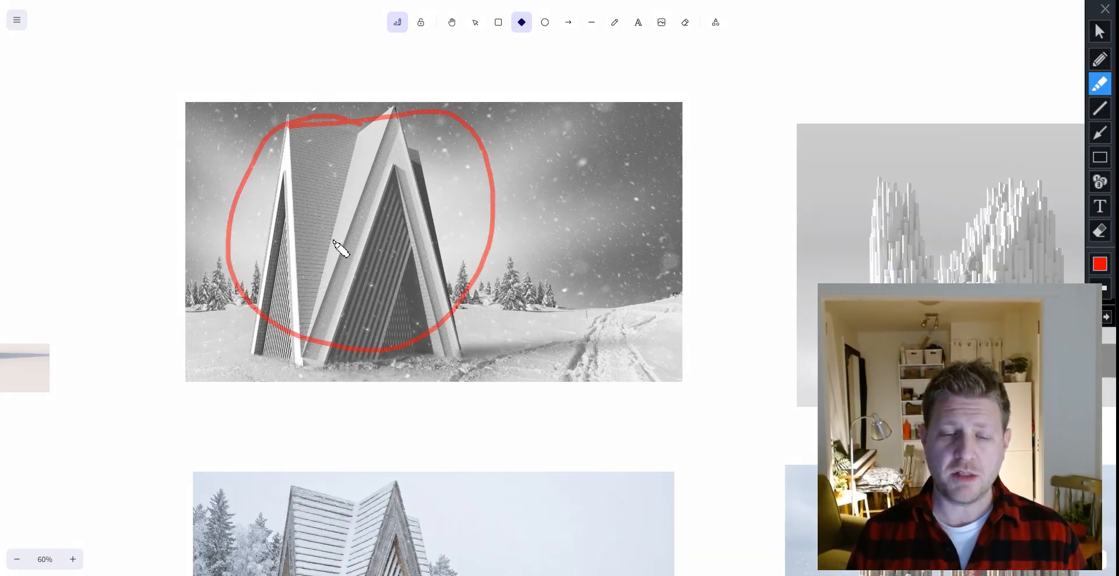
key(Escape)
Cross out the grayscale scene's background beside the pavilion, circle the pavilion itself in red, and clear both annotations.
key(ctrl+alt+d)
drag(527, 207, 609, 270)
drag(546, 262, 579, 198)
mouse_move(398, 107)
mouse_down()
mouse_move(327, 100)
mouse_move(387, 419)
mouse_move(378, 122)
mouse_up()
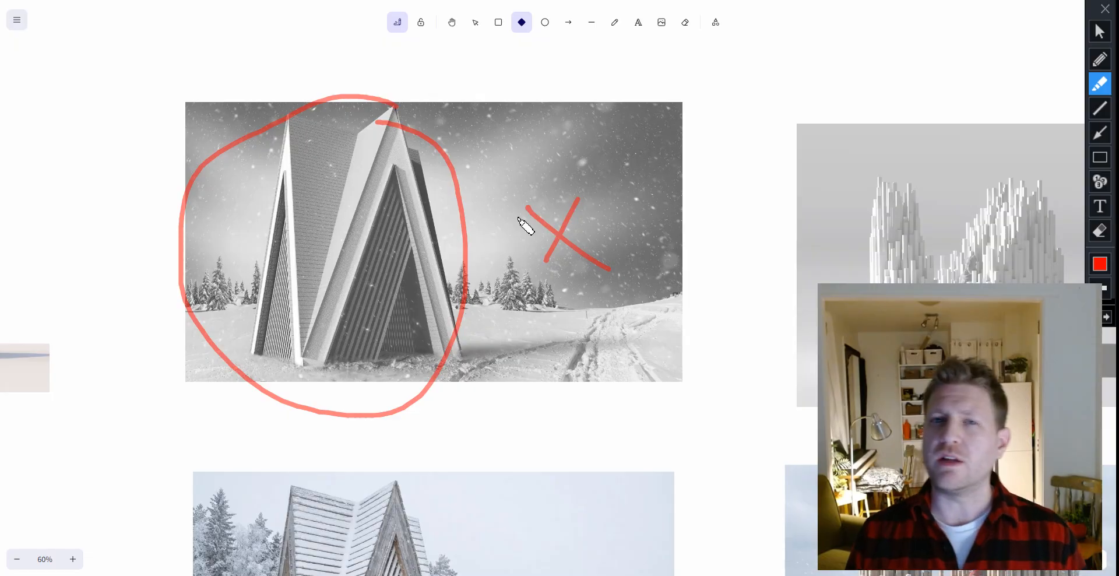
key(Escape)
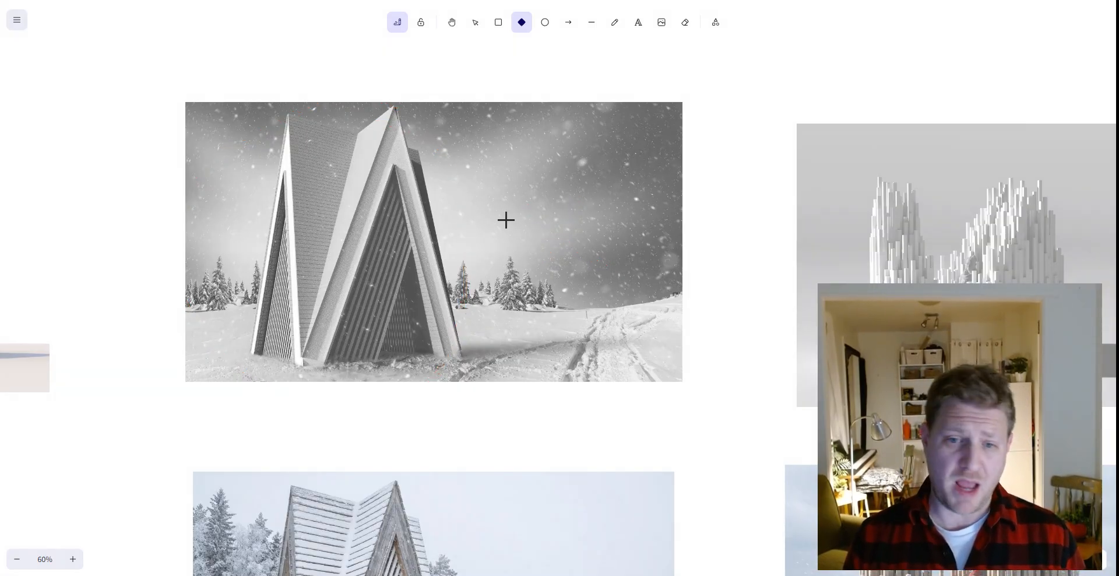
Examine the timber pavilion render with skiers below the grayscale snow scene.
middle_drag(530, 392, 534, 326)
middle_drag(529, 419, 507, 233)
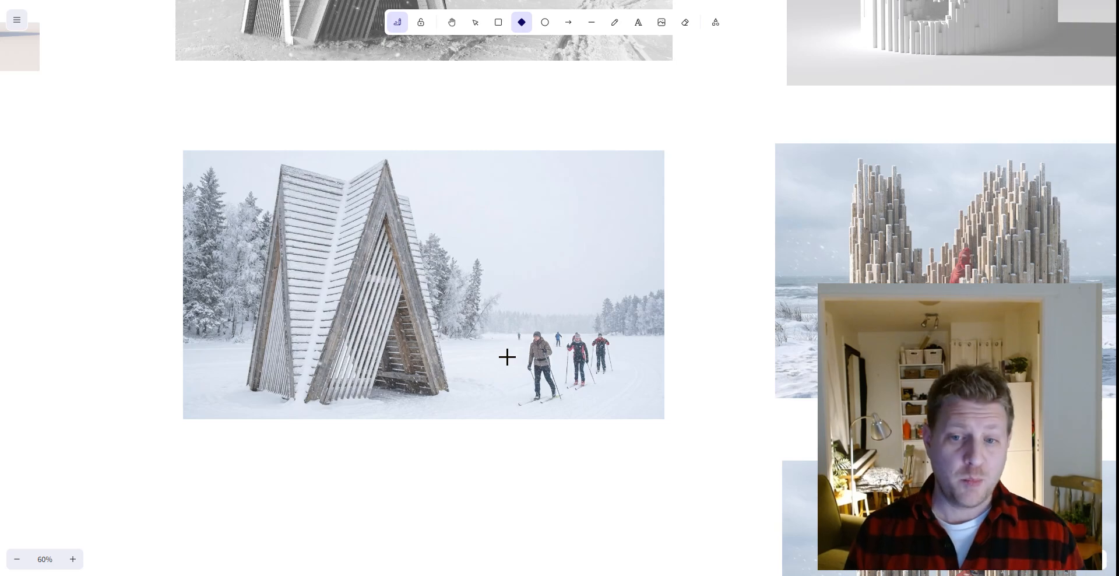
Outline the timber pavilion render with skiers in red, mark three roof slats, and clear the annotations.
key(ctrl+alt+d)
mouse_move(641, 150)
mouse_down()
mouse_move(358, 147)
mouse_move(173, 296)
mouse_move(188, 417)
mouse_move(472, 432)
mouse_move(657, 411)
mouse_move(642, 155)
mouse_up()
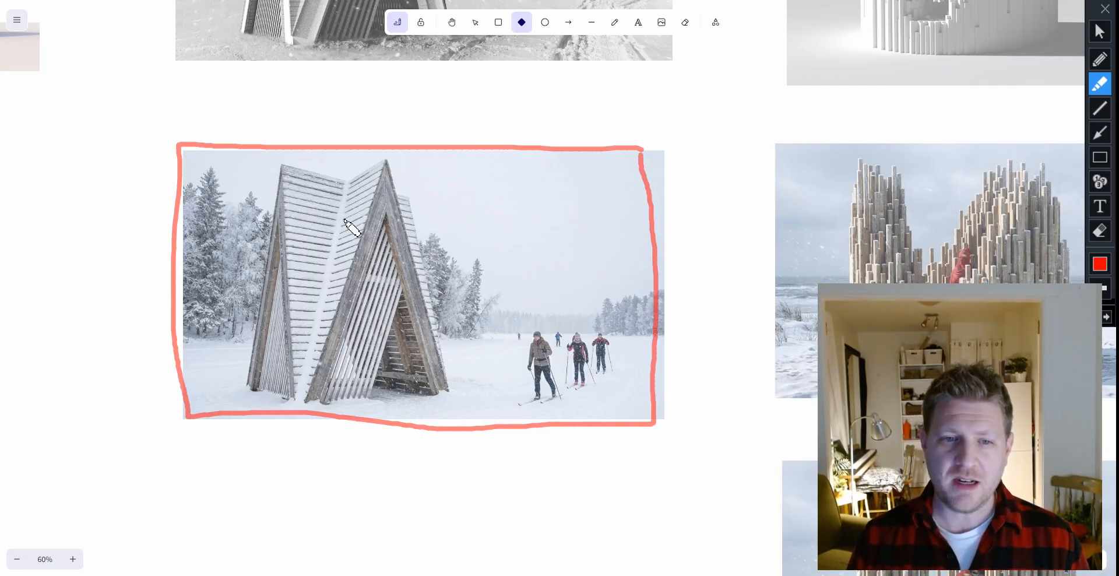
mouse_move(292, 184)
mouse_down()
mouse_move(341, 194)
mouse_move(350, 209)
mouse_move(289, 220)
mouse_move(334, 233)
mouse_up()
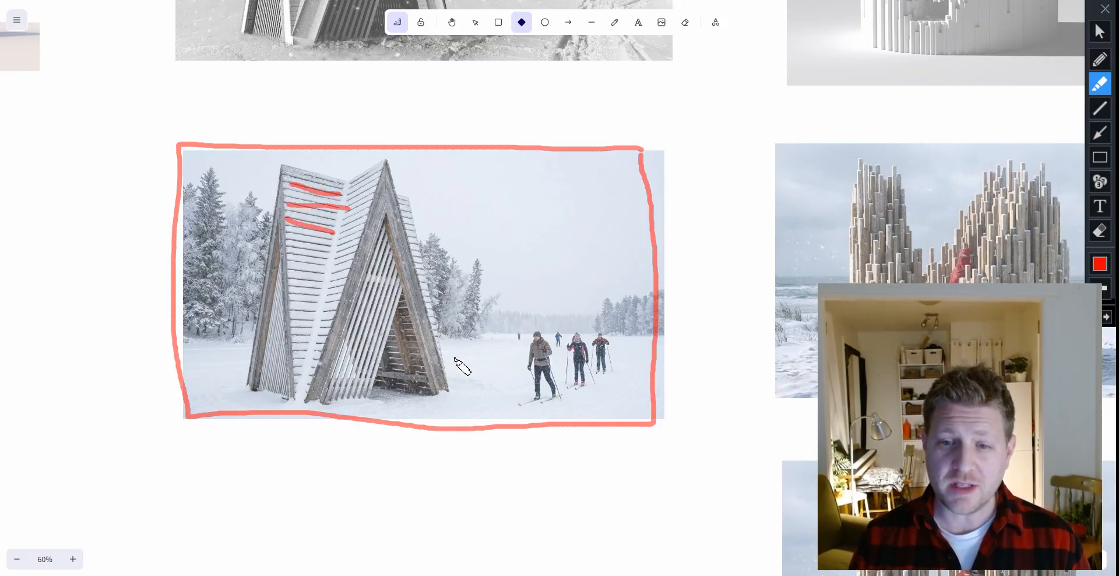
key(Escape)
Examine the white clay model of the circular stick pavilion on its grey background.
scroll(554, 344, down, 5)
scroll(589, 276, up, 5)
middle_drag(596, 277, 228, 510)
middle_drag(692, 247, 496, 344)
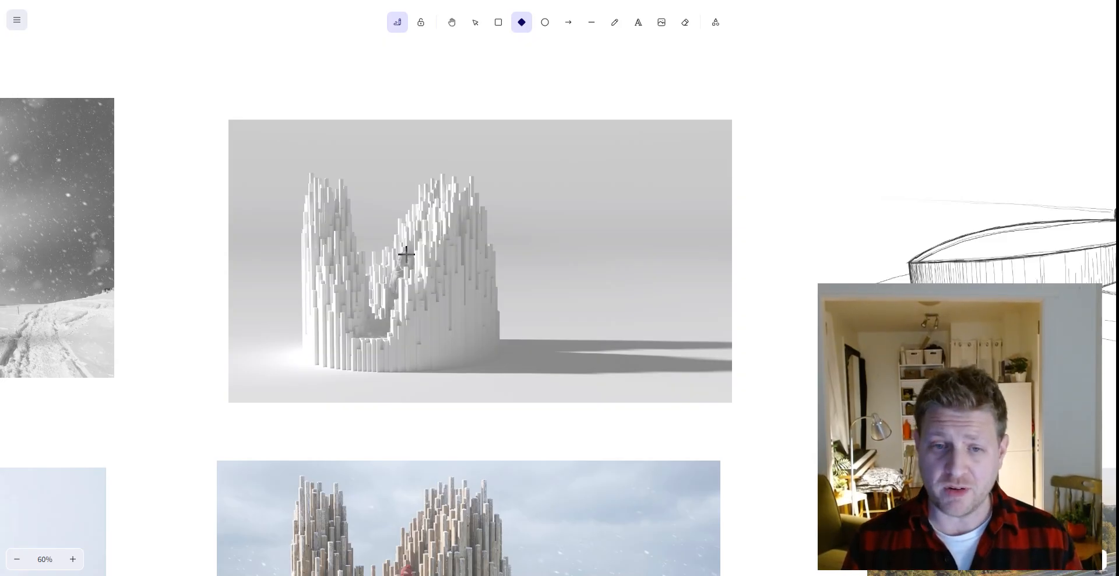
key(ctrl+alt+d)
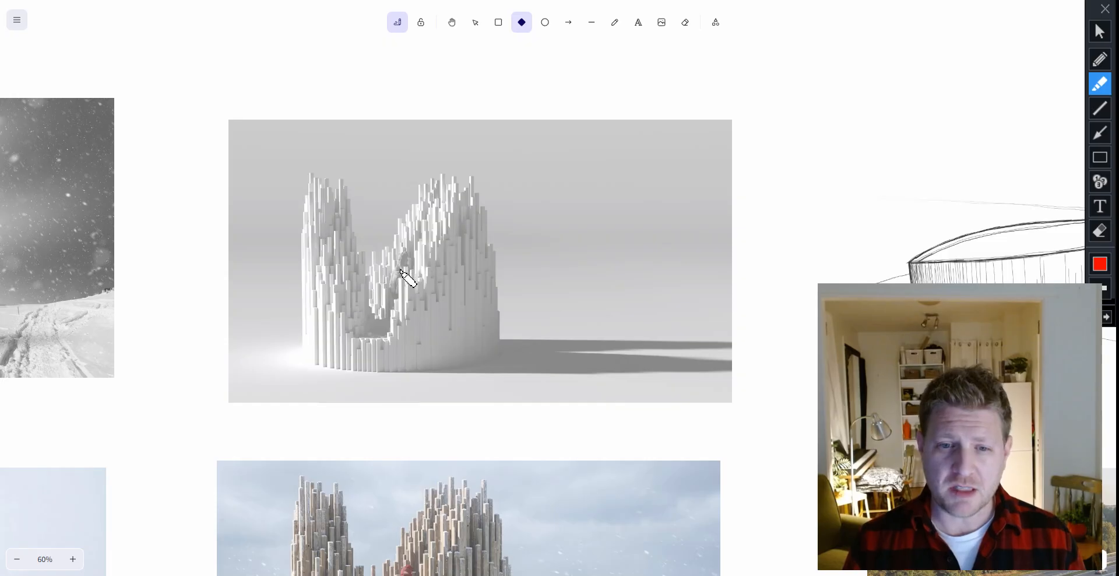
key(ctrl+alt+d)
ctrl+scroll(409, 268, up, 5)
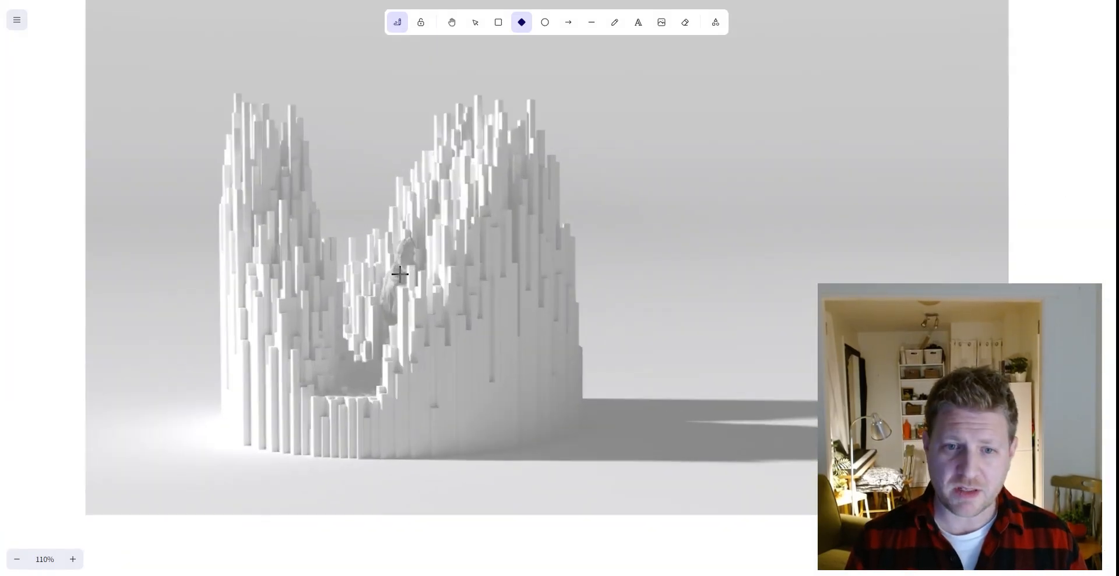
ctrl+scroll(418, 263, down, 6)
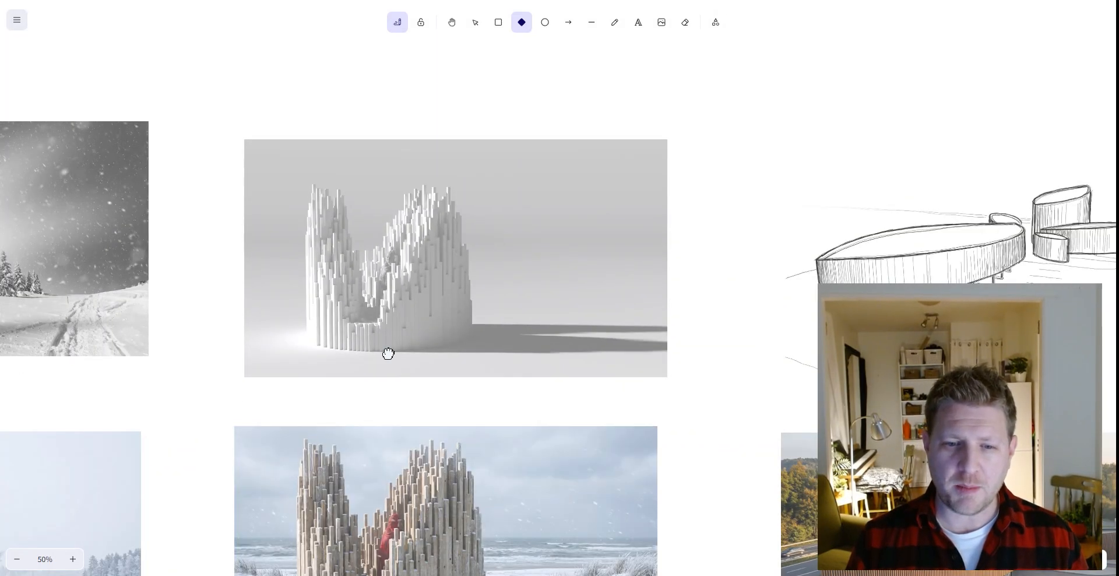
Mark the red figure inside the pole pavilion in the upper snowy beach render and clear the annotation.
middle_drag(387, 349, 402, 229)
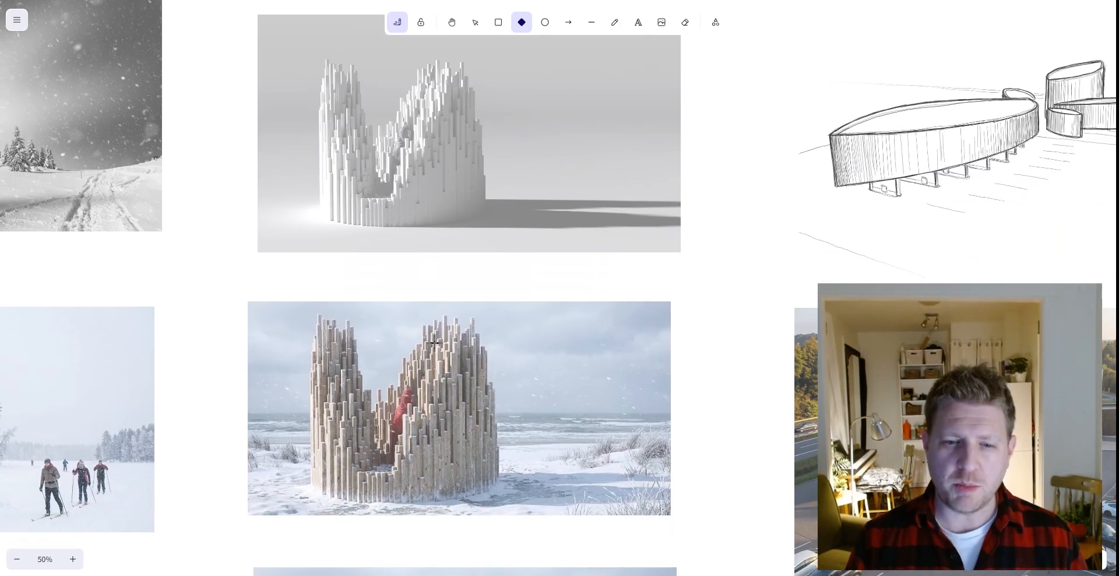
ctrl+scroll(394, 442, up, 2)
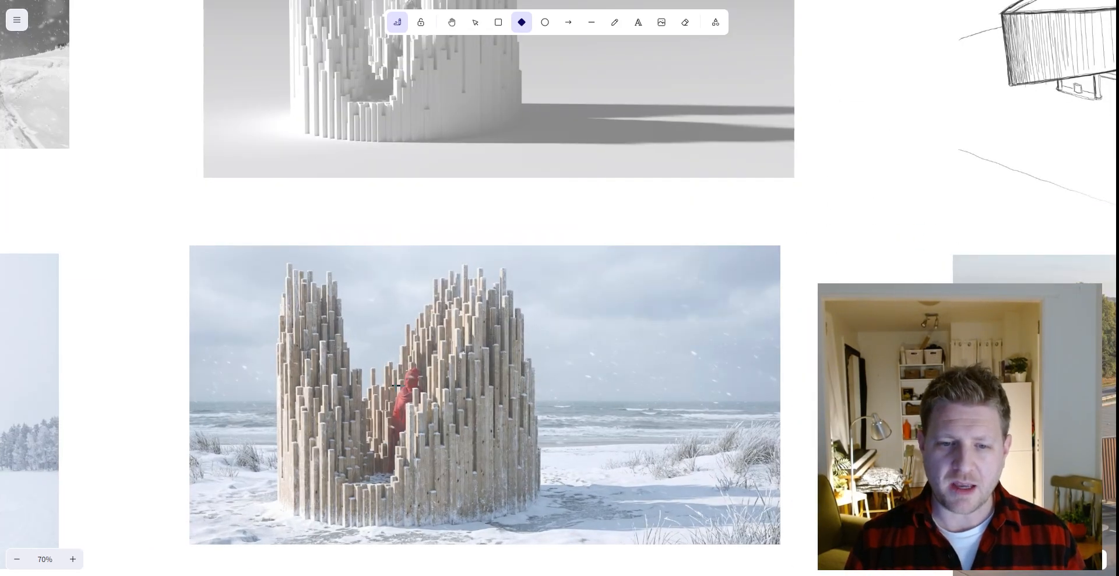
scroll(437, 404, down, 2)
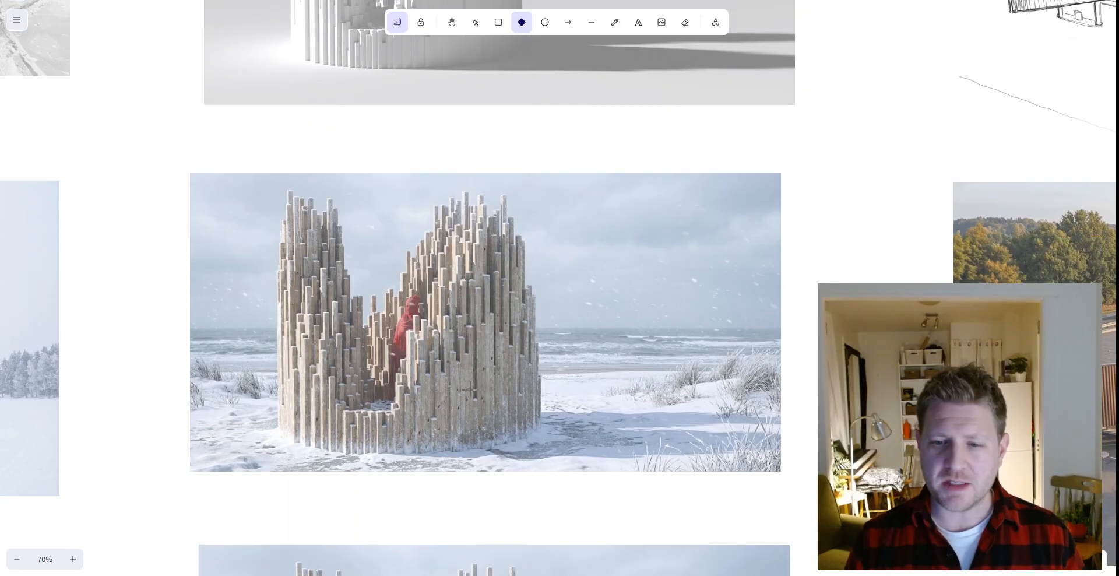
ctrl+scroll(469, 382, up, 1)
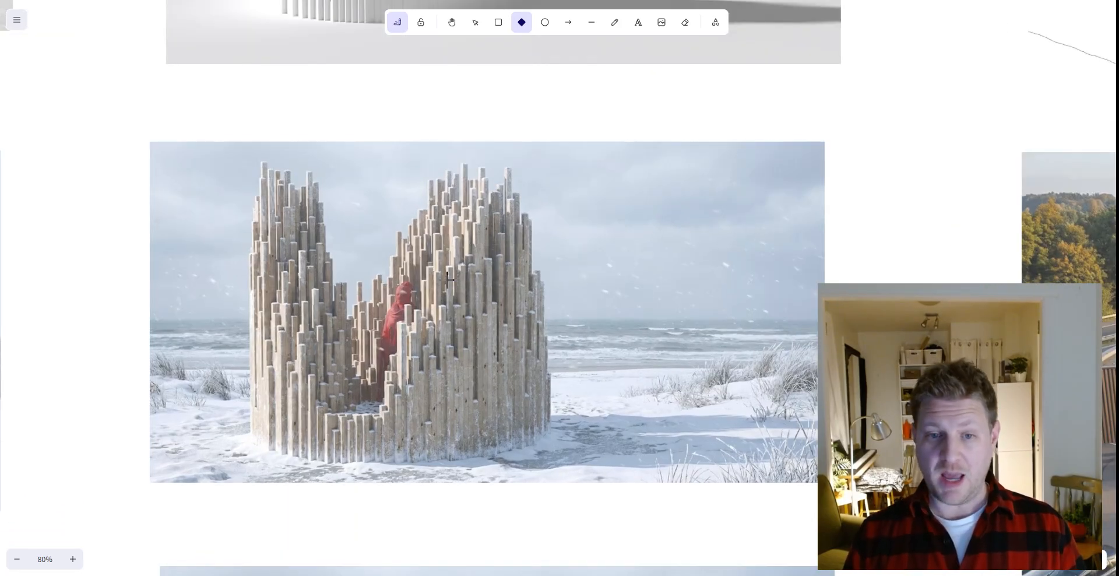
scroll(472, 335, right, 2)
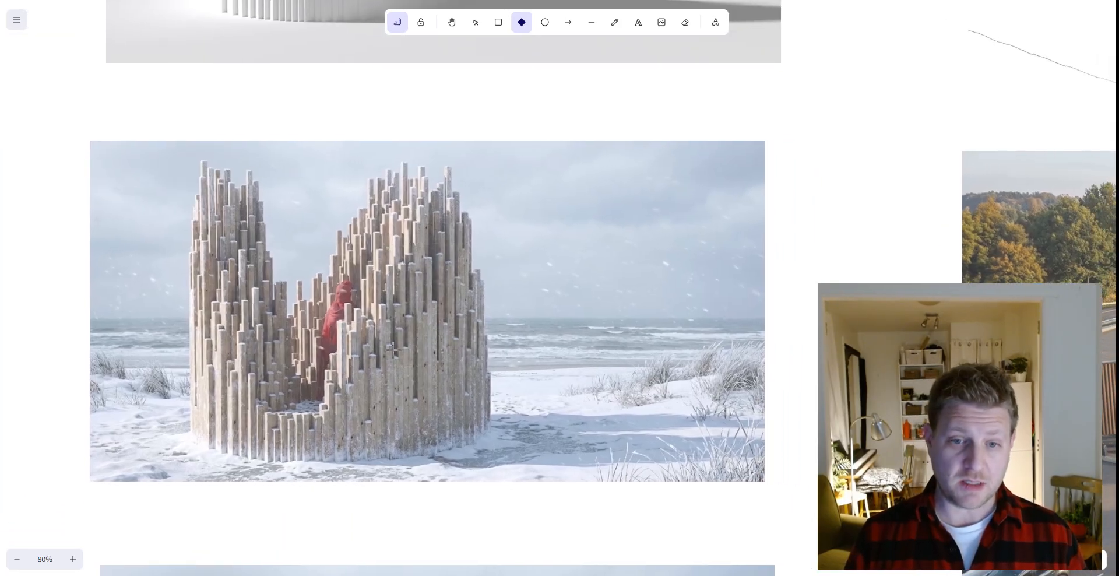
key(ctrl+alt+d)
mouse_move(342, 282)
mouse_down()
mouse_move(326, 337)
mouse_move(340, 282)
mouse_up()
key(ctrl+alt+d)
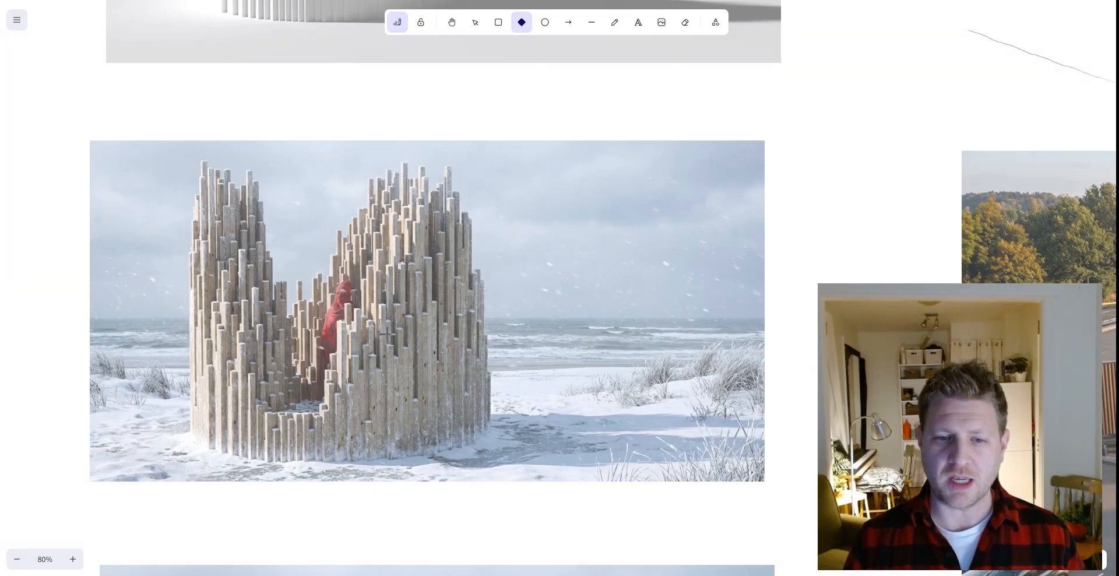
Underline the pole pavilion's base in the lower beach render in red and dot six spots on its upper poles.
ctrl+scroll(382, 336, down, 1)
scroll(379, 388, down, 1)
scroll(379, 387, left, 1)
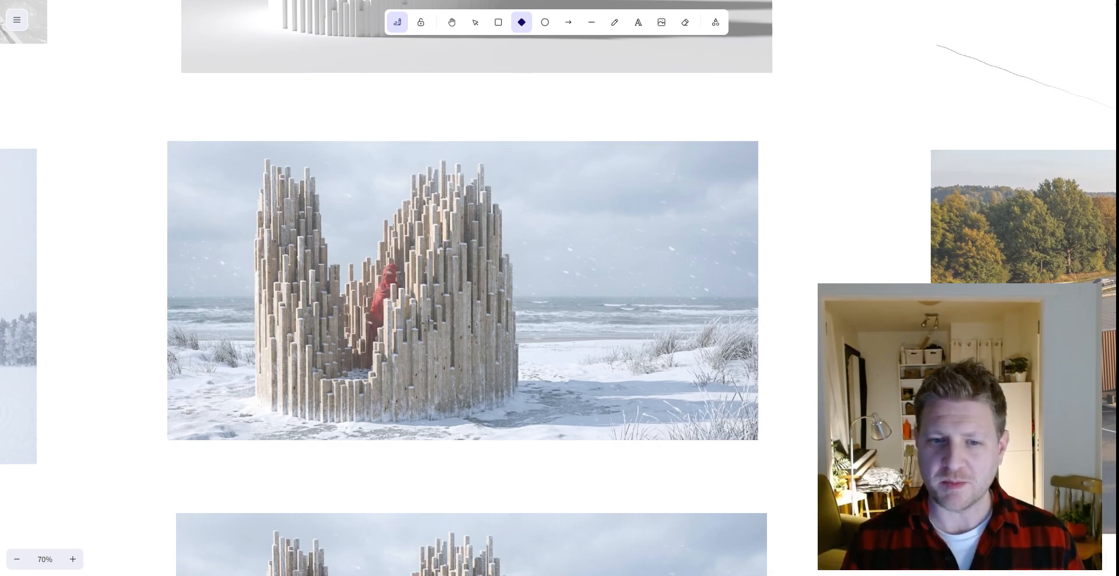
scroll(437, 429, down, 5)
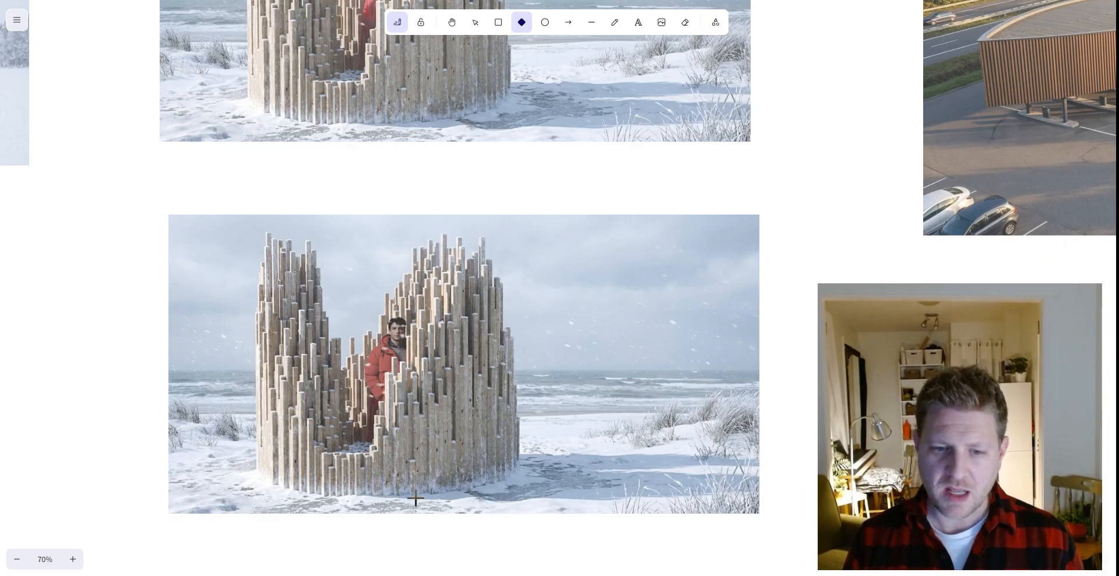
ctrl+scroll(415, 498, up, 1)
key(ctrl+alt+d)
mouse_move(532, 459)
mouse_down()
mouse_move(415, 490)
mouse_move(316, 494)
mouse_move(249, 481)
mouse_up()
click(439, 338)
click(452, 352)
click(469, 351)
click(480, 338)
click(473, 301)
click(455, 310)
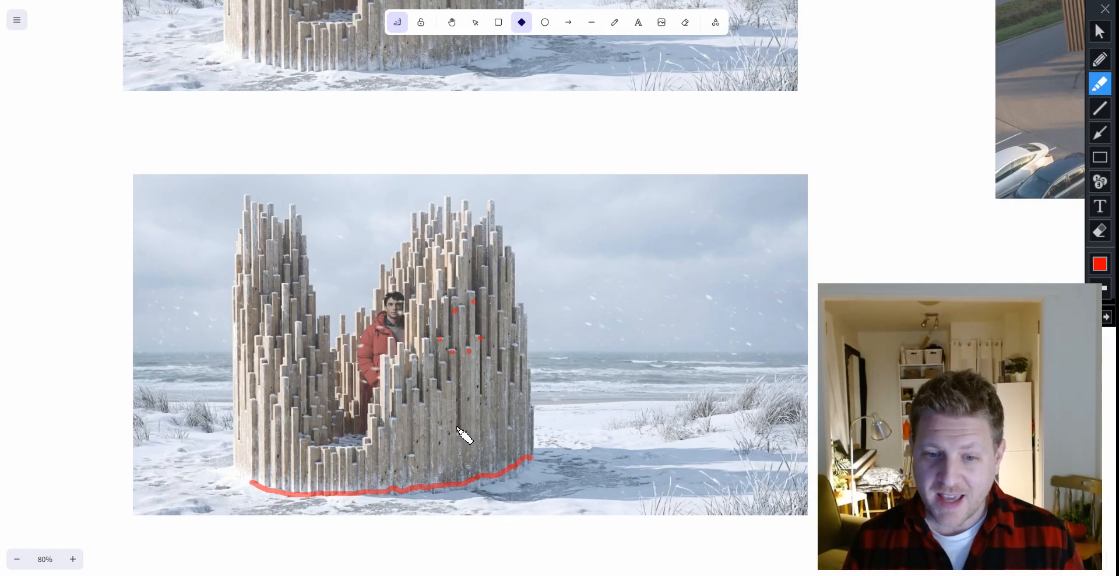
Circle two spots on the pavilion's lower poles, draw a red stroke along the sea, and clear all annotations.
drag(447, 428, 414, 452)
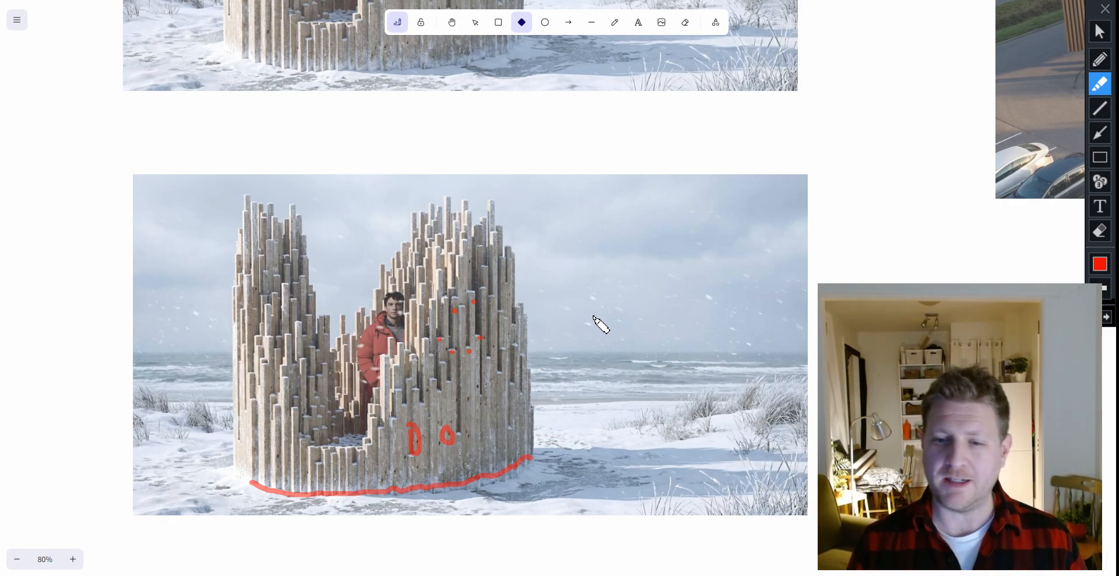
drag(590, 376, 708, 362)
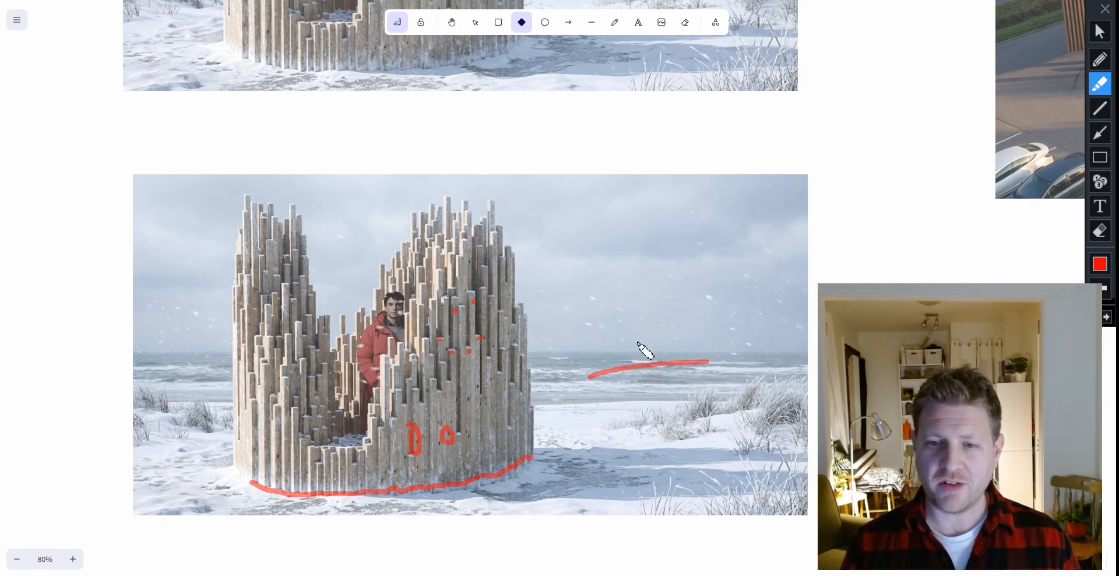
key(Escape)
Examine the line sketch of the curved roadside buildings and the autumn parking-lot render made from it.
ctrl+scroll(368, 322, down, 5)
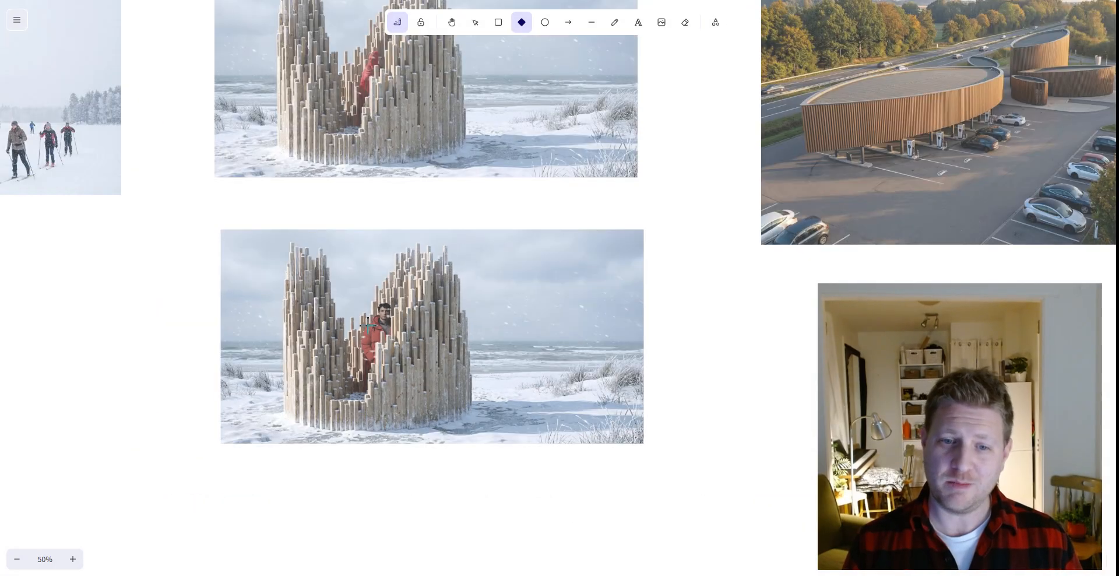
scroll(462, 297, up, 2)
scroll(462, 296, right, 2)
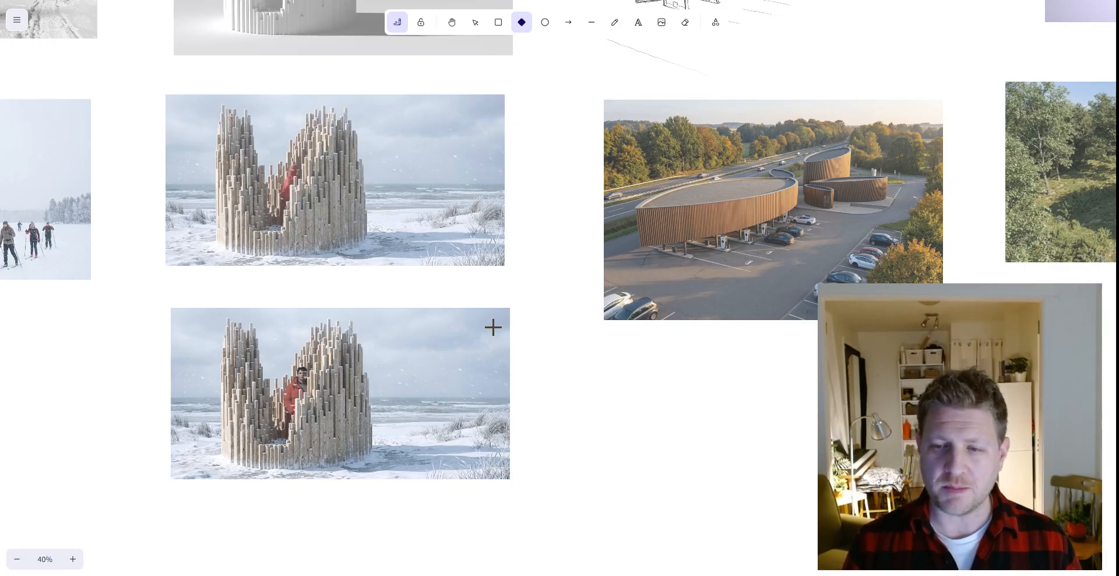
scroll(357, 385, up, 4)
scroll(357, 384, right, 5)
ctrl+scroll(406, 256, up, 4)
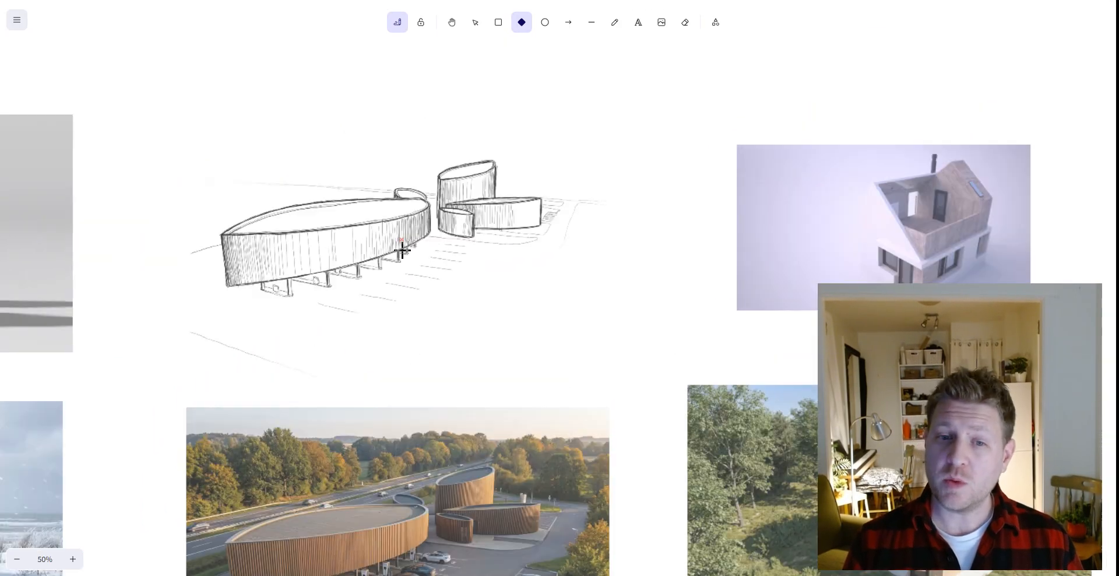
key(ctrl+alt+d)
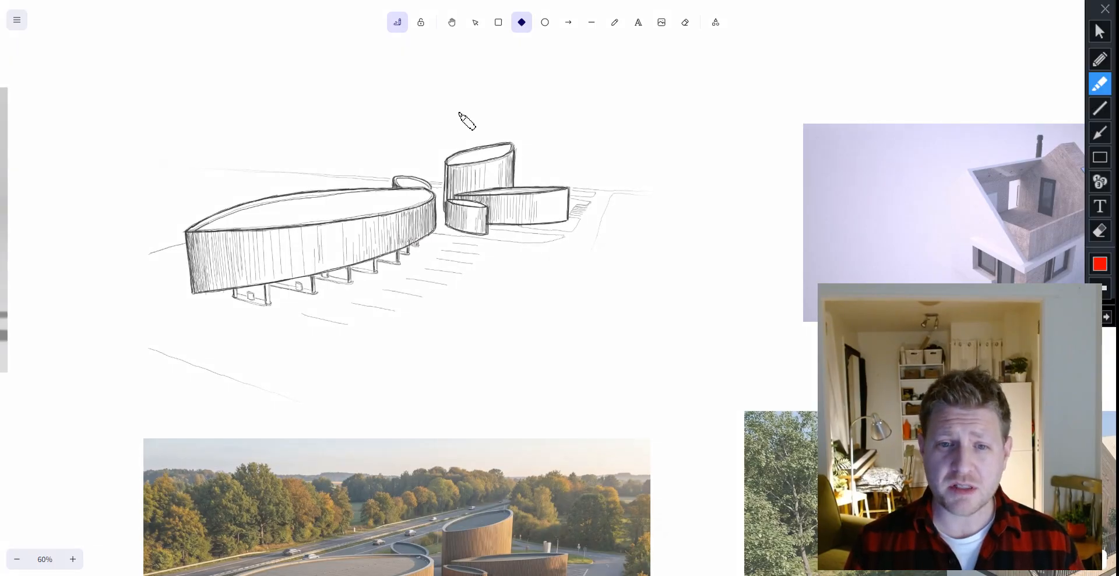
key(ctrl+alt+d)
middle_drag(455, 451, 482, 242)
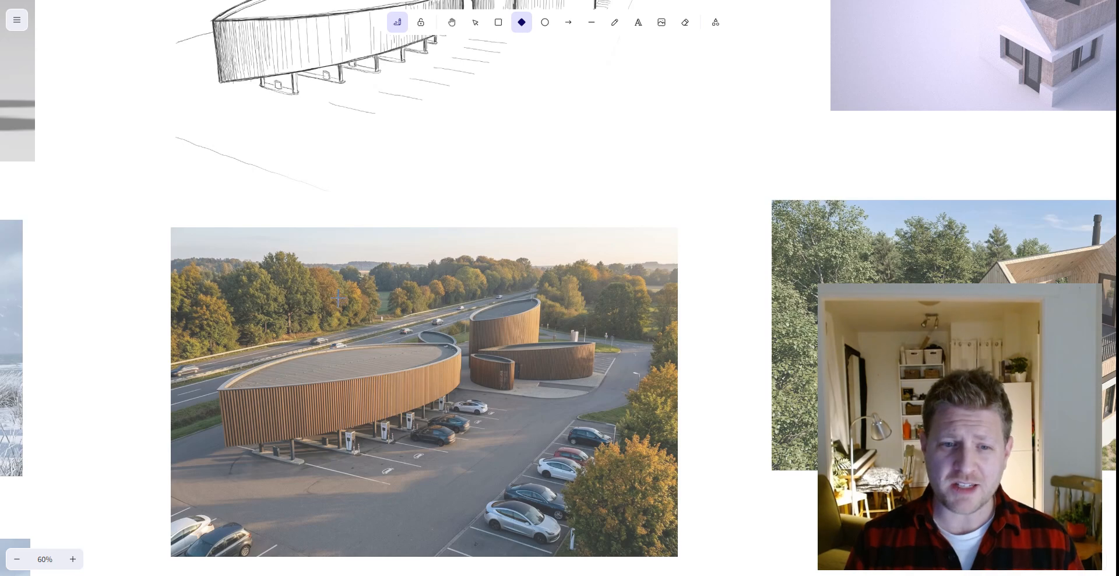
ctrl+scroll(443, 432, down, 1)
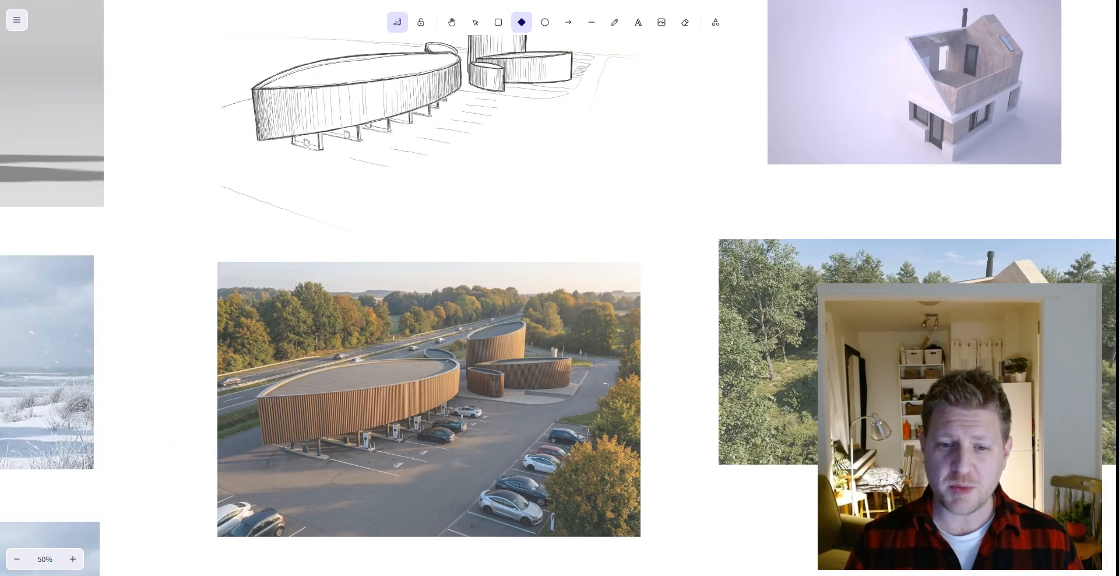
scroll(484, 239, up, 2)
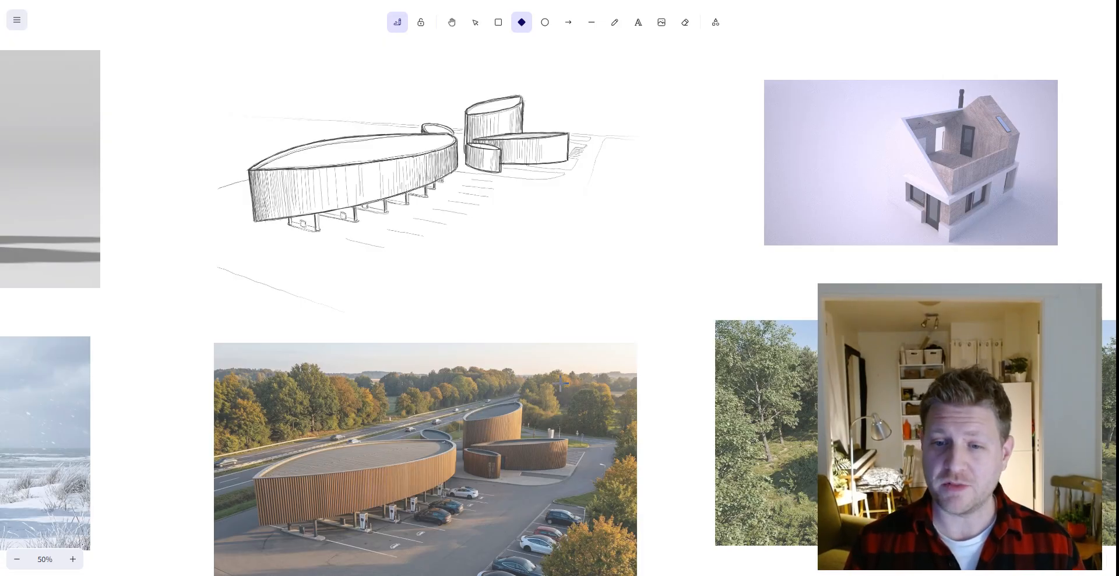
Compare the purple-tinted model view of the gabled house with the forest render made from it.
scroll(519, 412, right, 5)
middle_drag(457, 344, 478, 396)
ctrl+scroll(460, 231, up, 1)
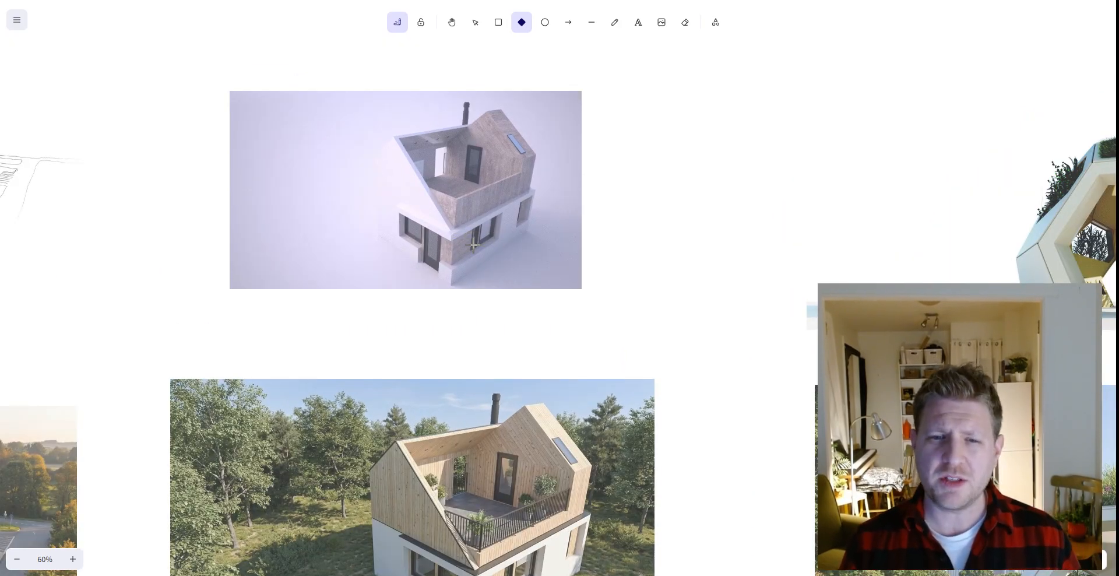
ctrl+scroll(474, 244, up, 1)
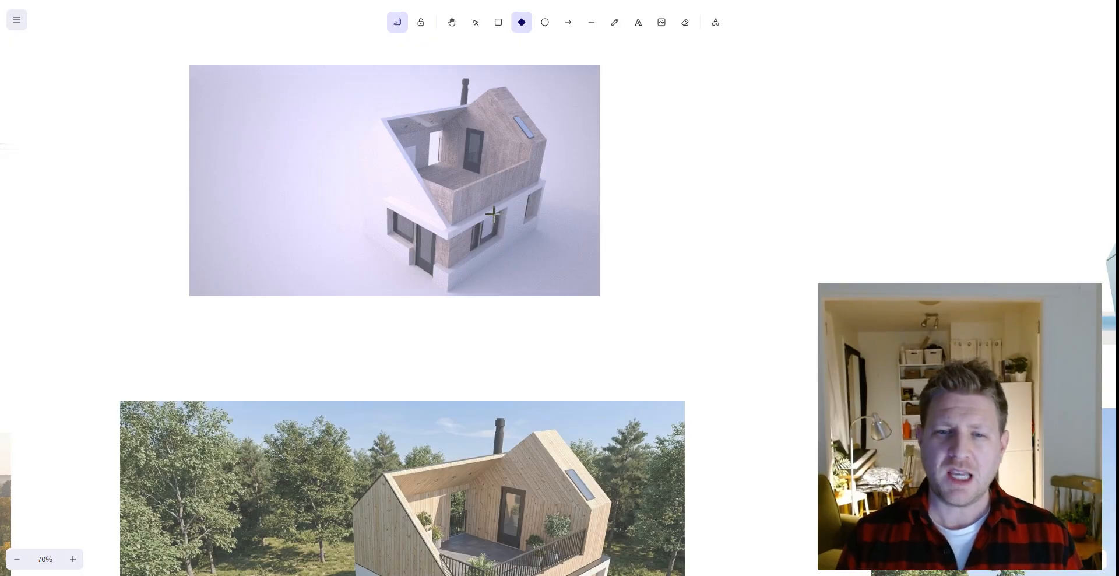
key(ctrl+alt+d)
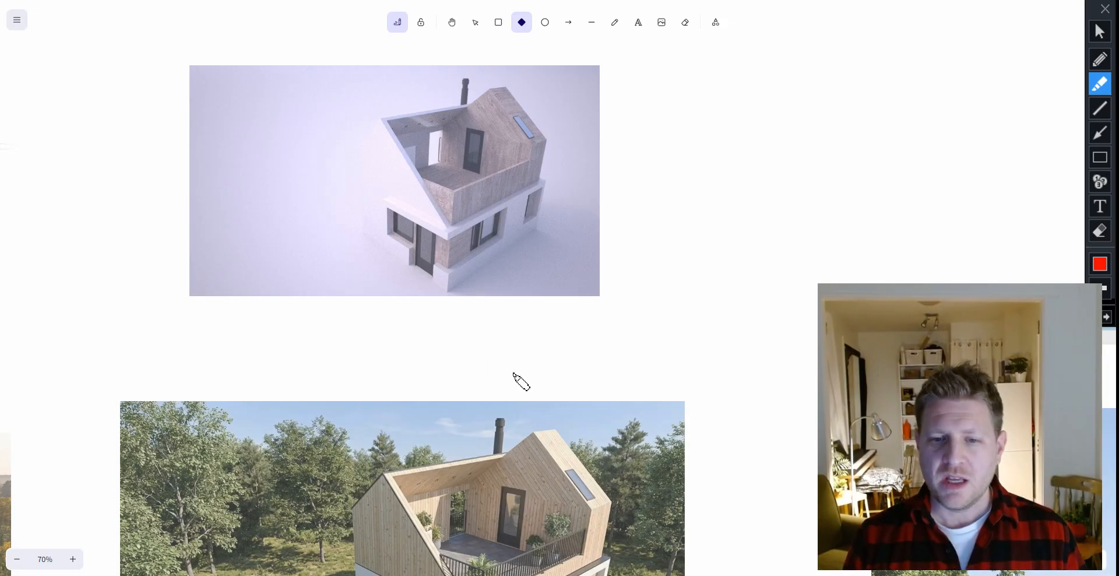
key(Escape)
middle_drag(523, 373, 513, 153)
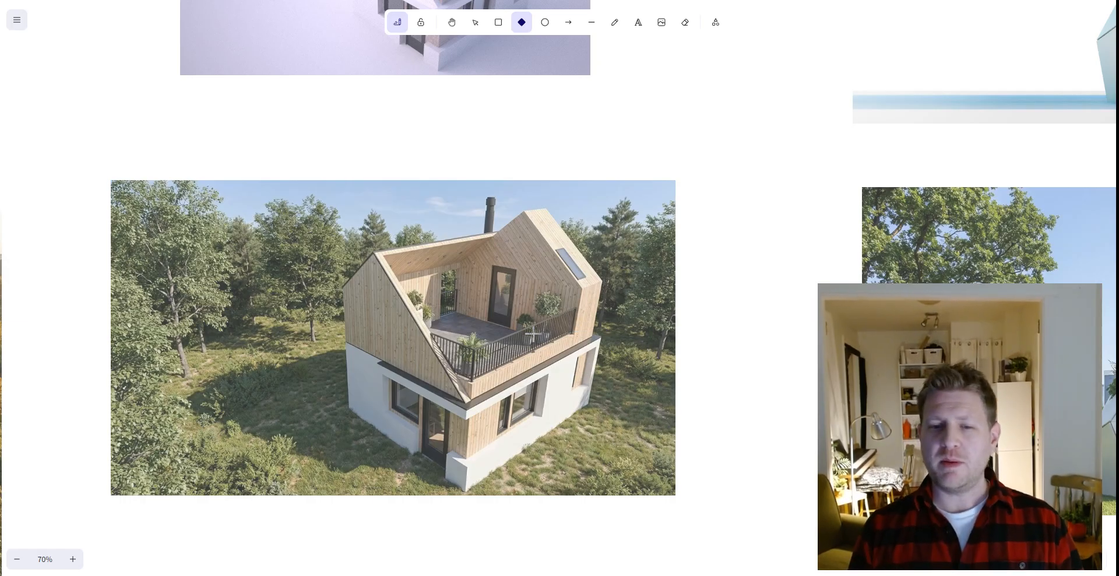
ctrl+scroll(580, 332, down, 1)
scroll(560, 268, up, 2)
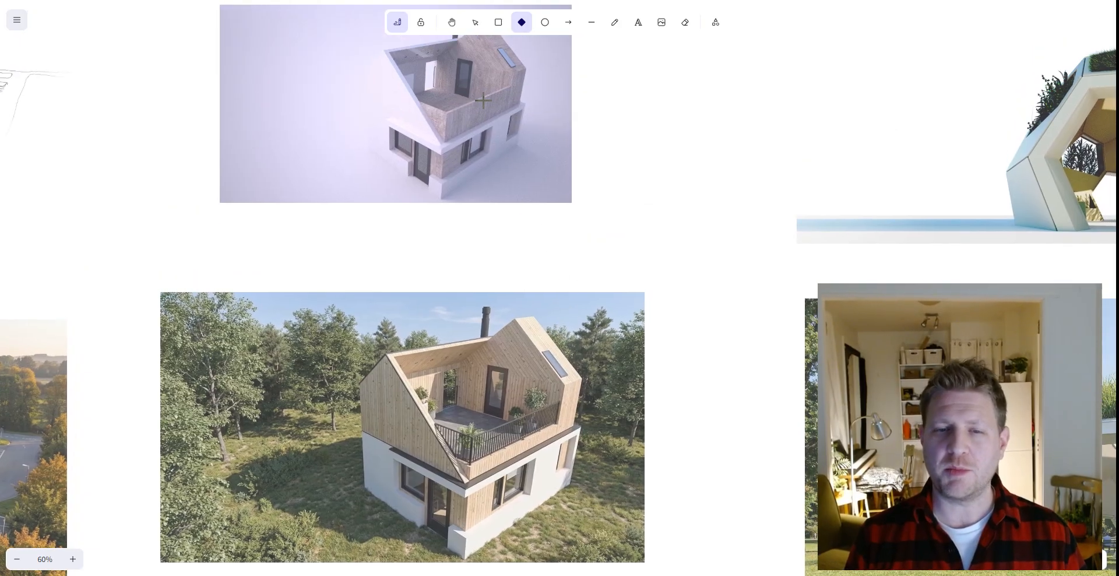
Compare the hexagonal-panel pavilion model with the city park render made from it.
scroll(526, 414, down, 2)
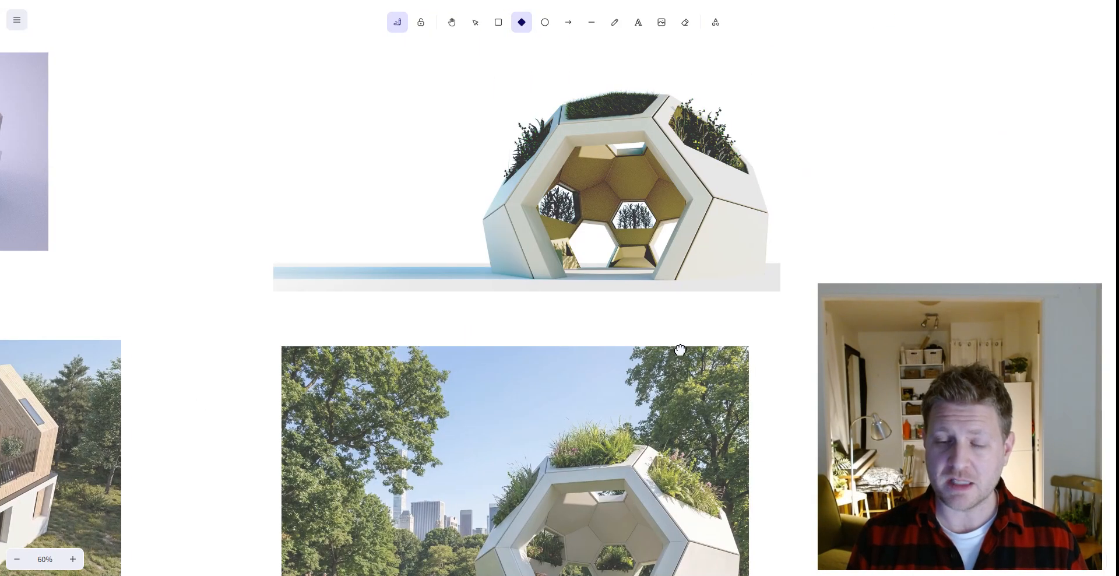
scroll(593, 261, right, 1)
ctrl+scroll(593, 260, down, 1)
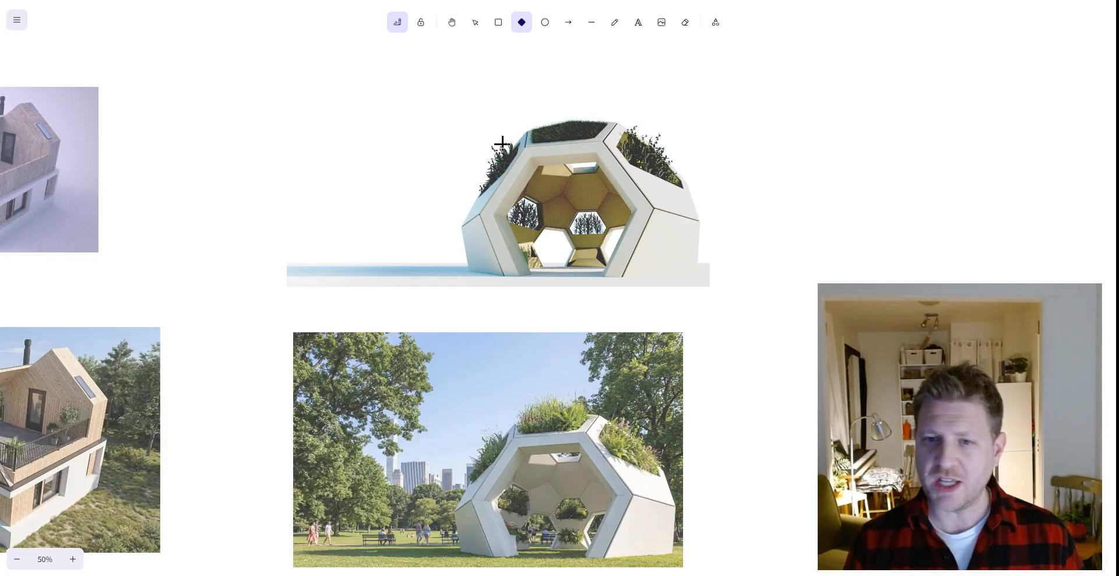
scroll(568, 467, down, 3)
ctrl+scroll(539, 455, up, 1)
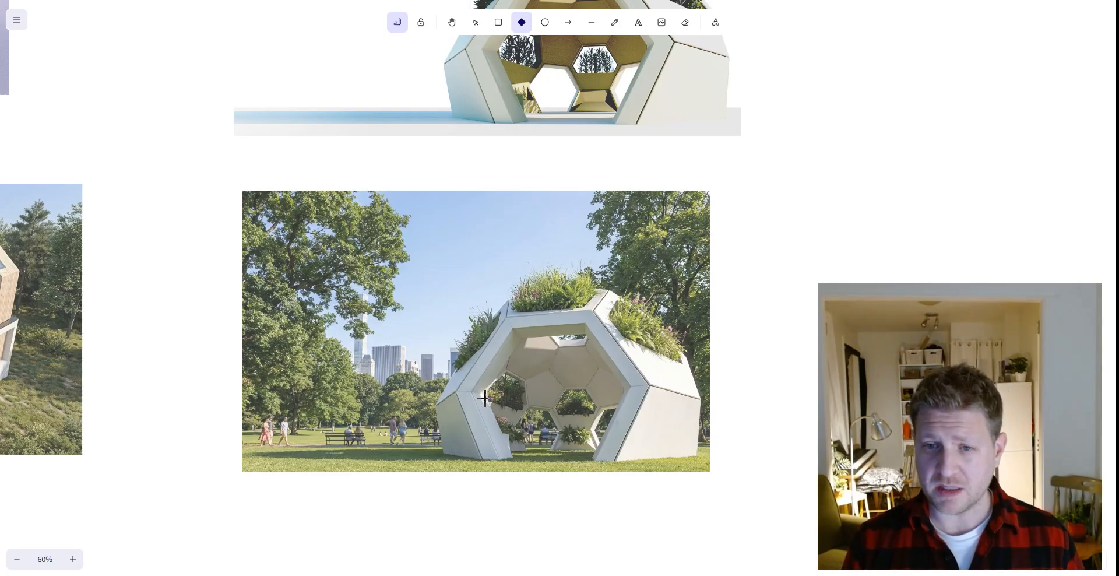
scroll(480, 348, down, 4)
scroll(479, 303, up, 2)
scroll(475, 320, down, 4)
Bring the full row of inputs and renders into view for an overview, and switch to the Visoid website.
ctrl+scroll(457, 277, down, 3)
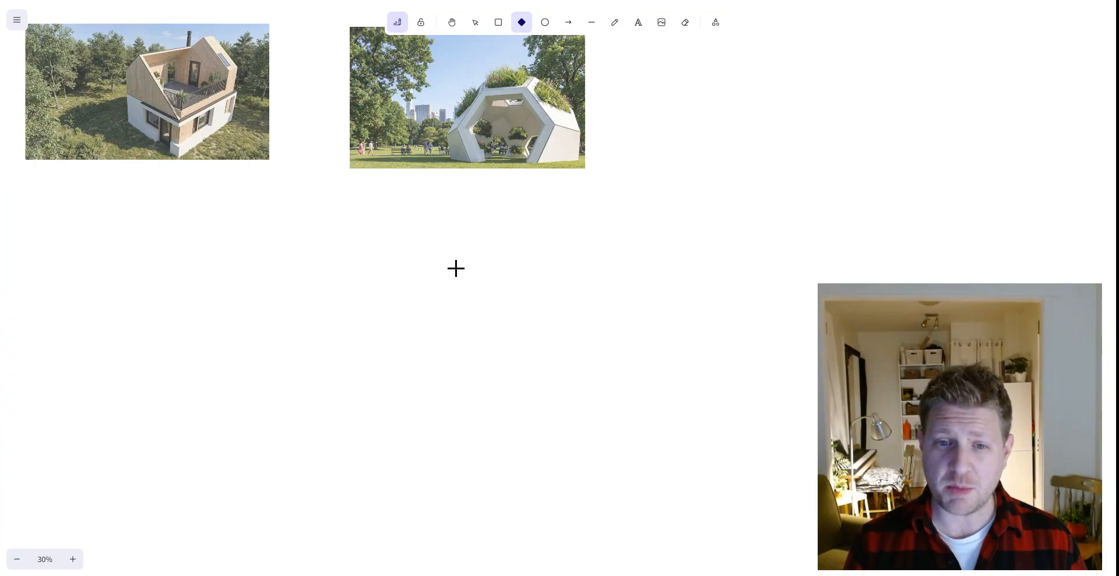
middle_drag(434, 221, 588, 466)
middle_drag(372, 319, 588, 332)
ctrl+scroll(588, 332, down, 2)
middle_drag(483, 383, 577, 374)
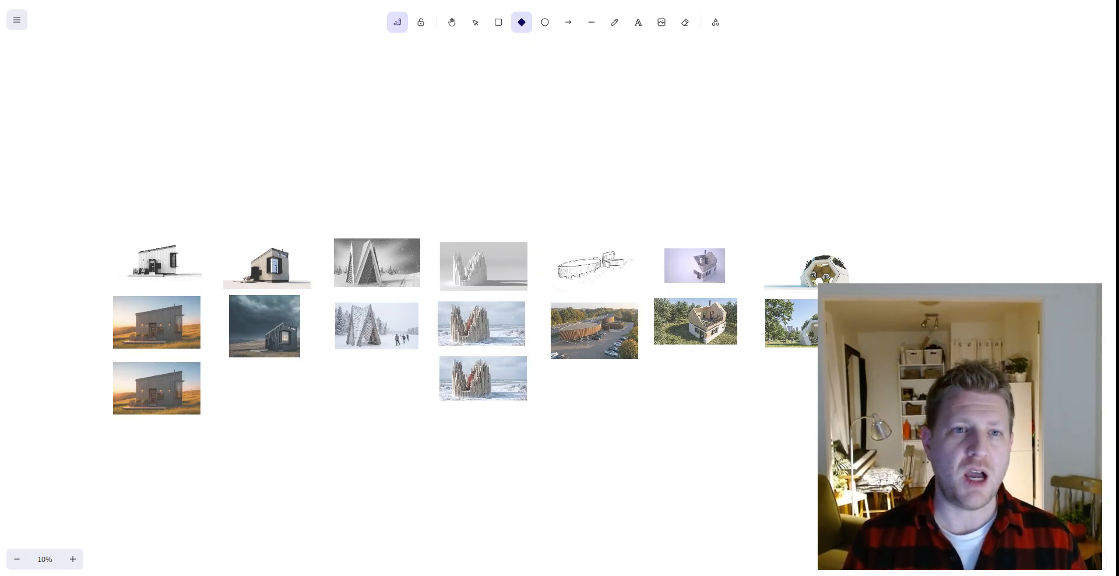
click(233, 1)
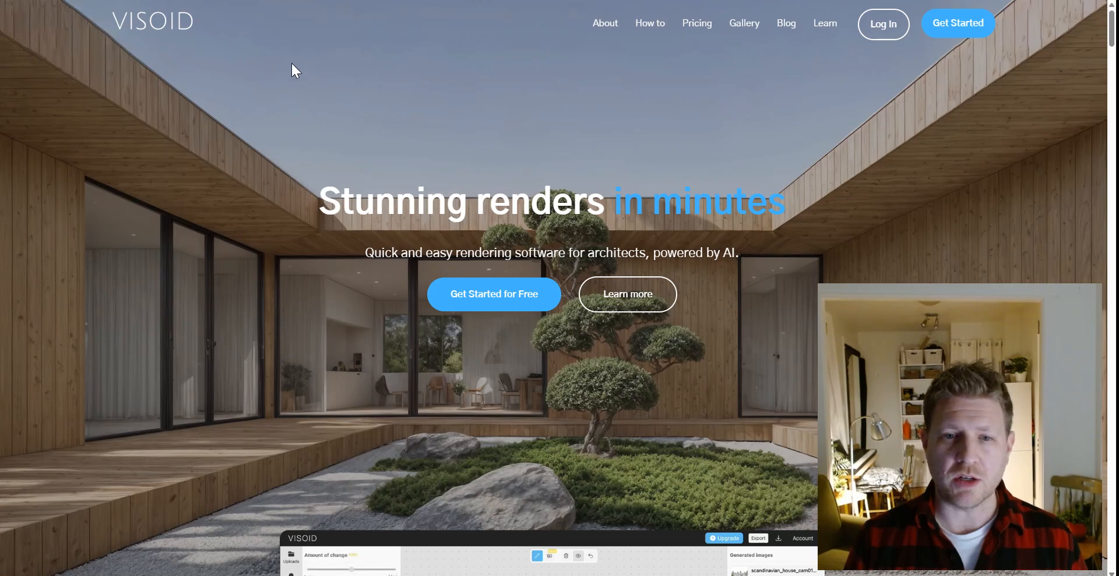
Underline the Visoid logo on the website with a red highlighter stroke, and clear the mark.
key(ctrl+shift+h)
drag(118, 36, 216, 36)
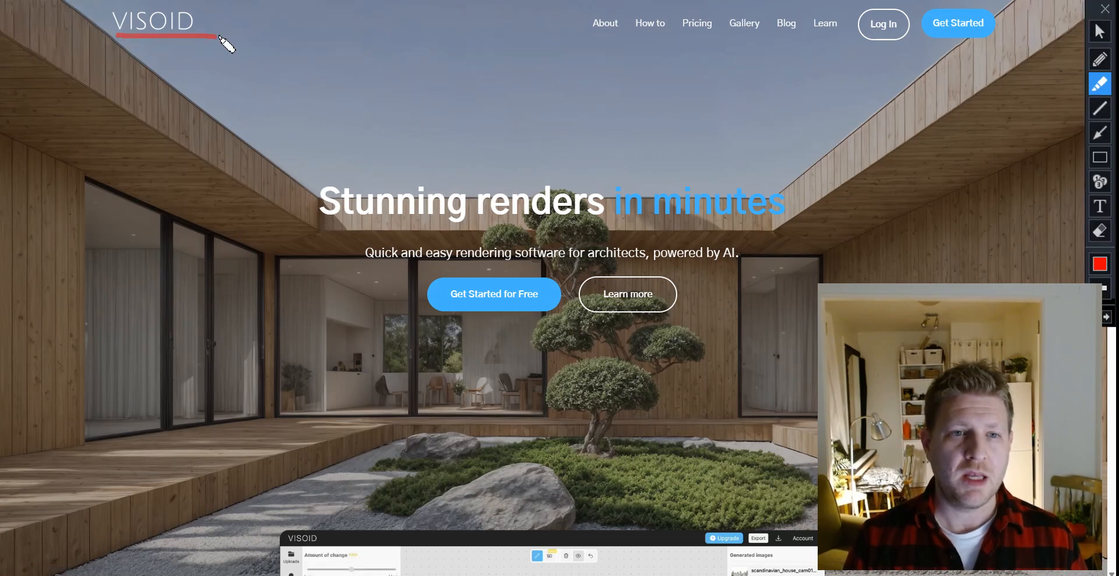
key(ctrl+shift+h)
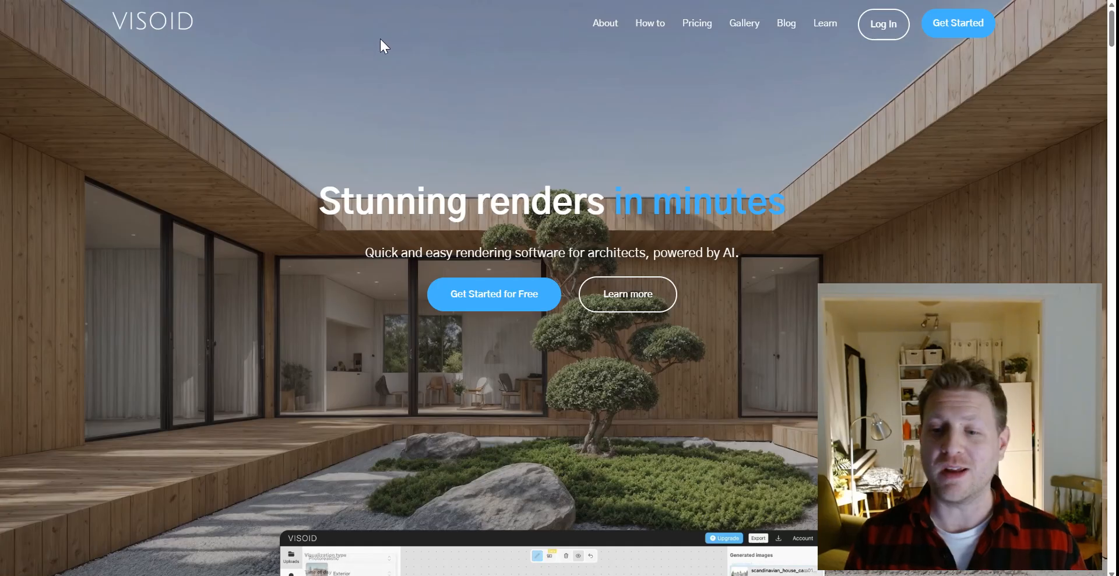
Switch to the Visoid app and open the uploaded house sketch named 1.
click(334, 0)
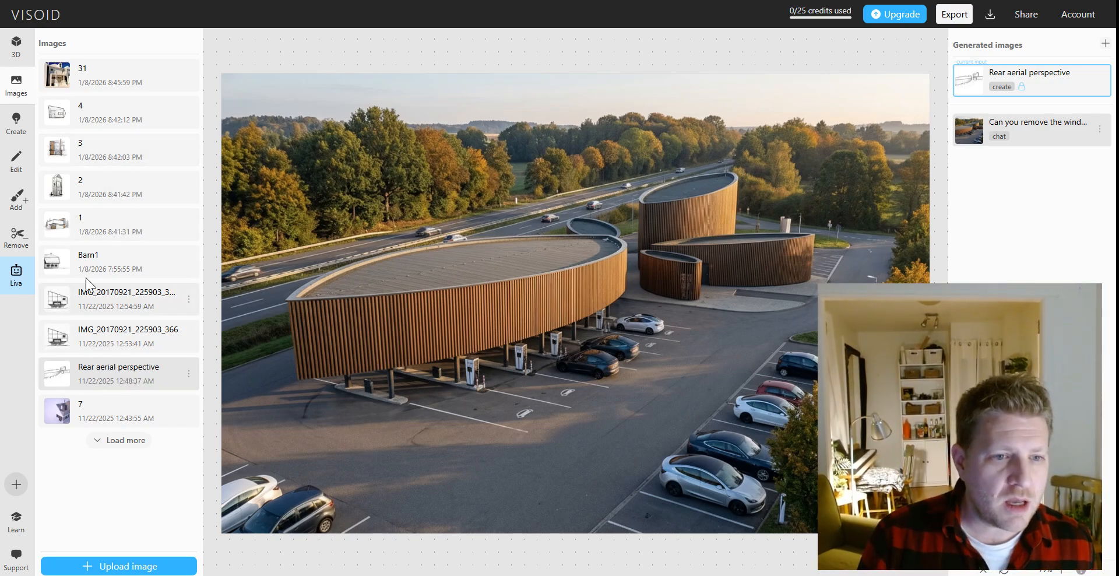
click(89, 224)
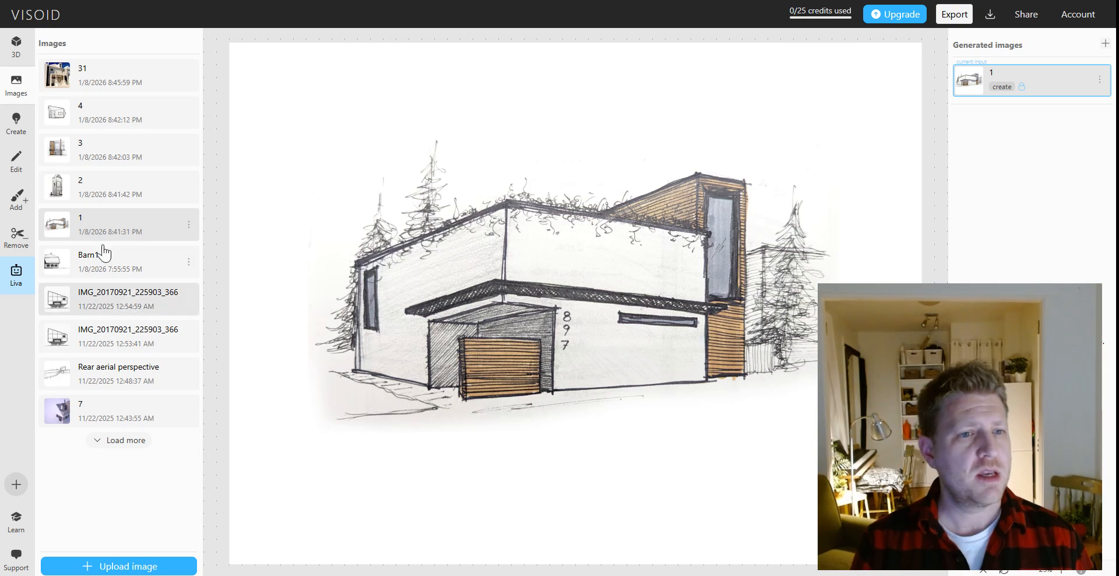
click(101, 227)
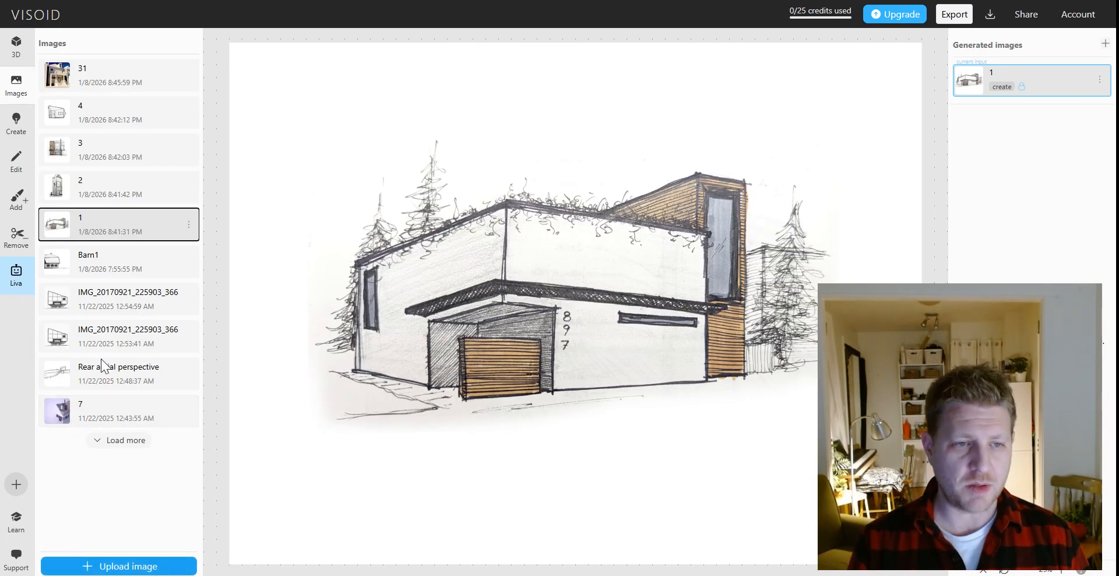
Circle the Images tool with the red highlighter, and clear the mark.
key(ctrl+alt+d)
mouse_move(26, 61)
mouse_down()
mouse_move(6, 120)
mouse_move(32, 63)
mouse_move(36, 102)
mouse_up()
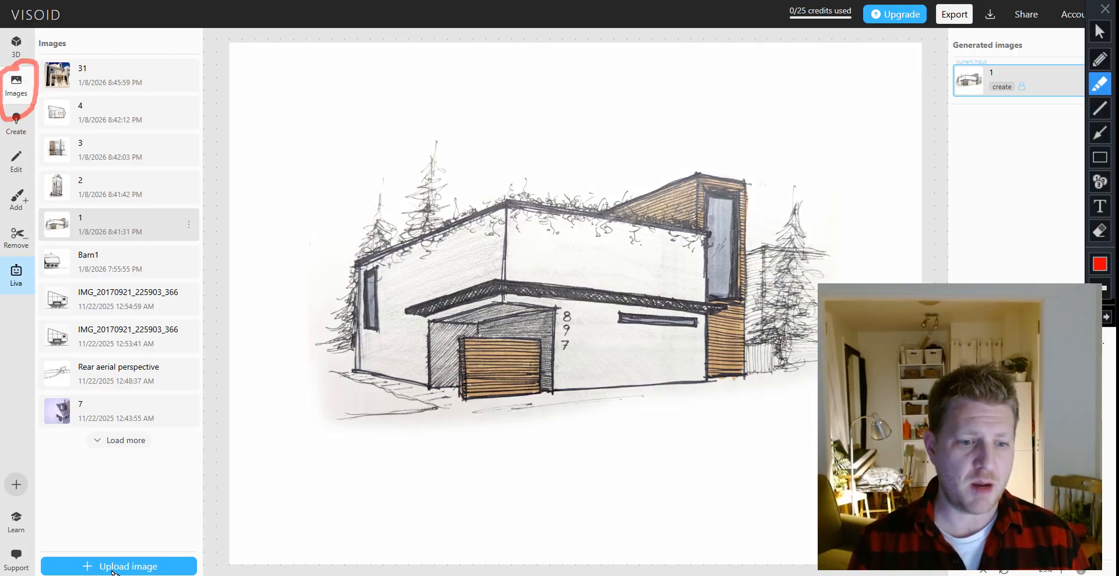
key(ctrl+alt+d)
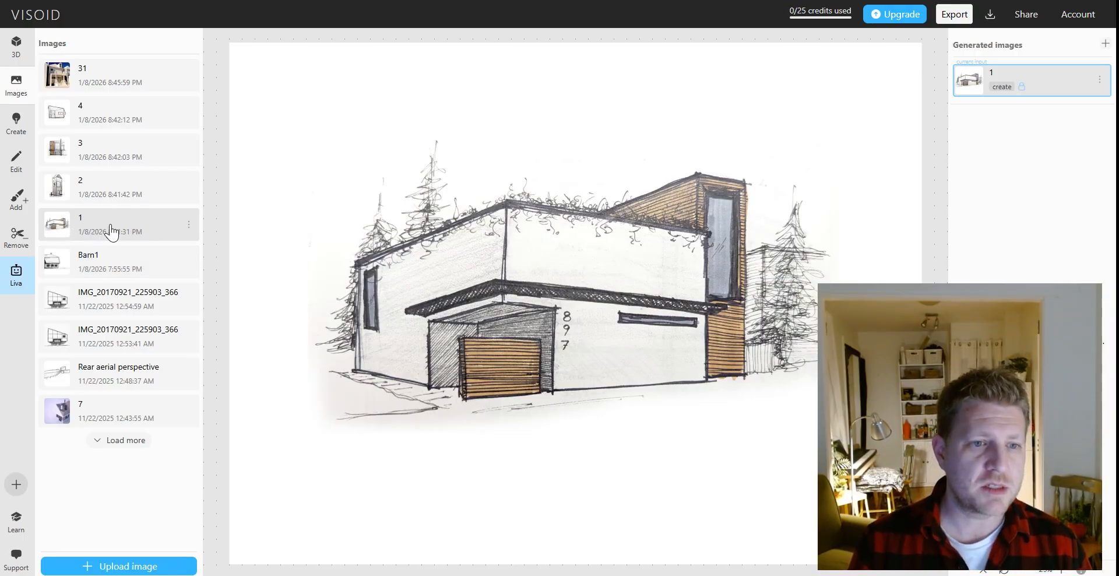
Begin a creation prompt for the sketch with "A modern laneway house in Toronto with a mixture of wood cladding".
click(18, 128)
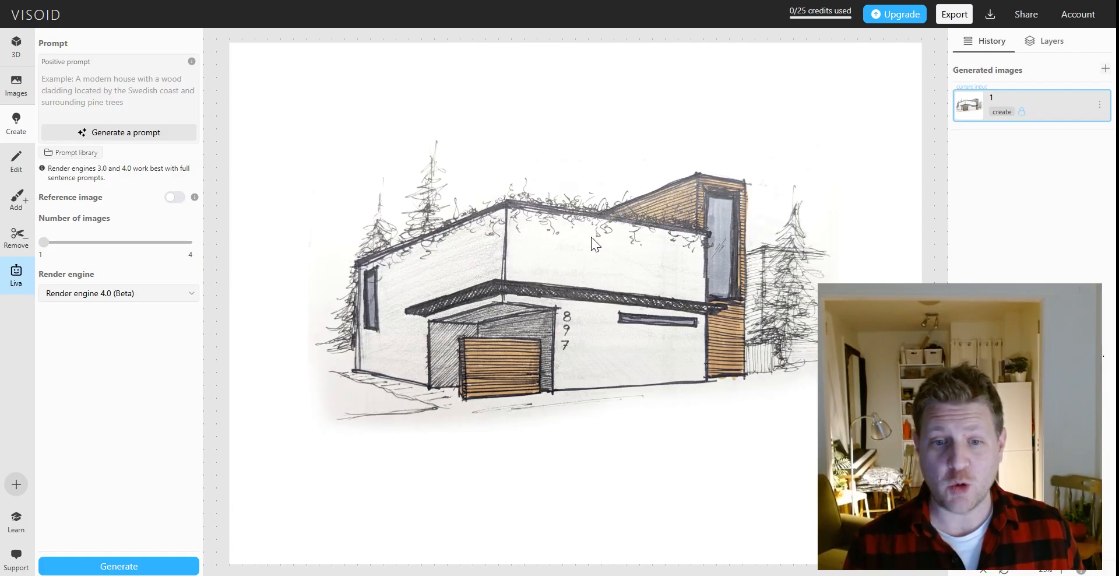
click(124, 85)
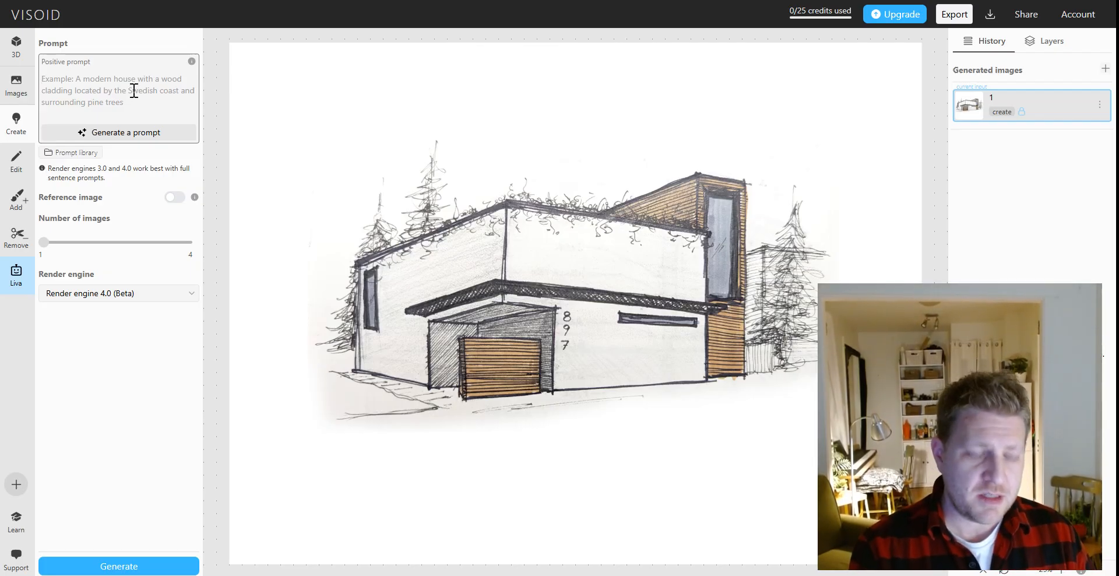
text(A m)
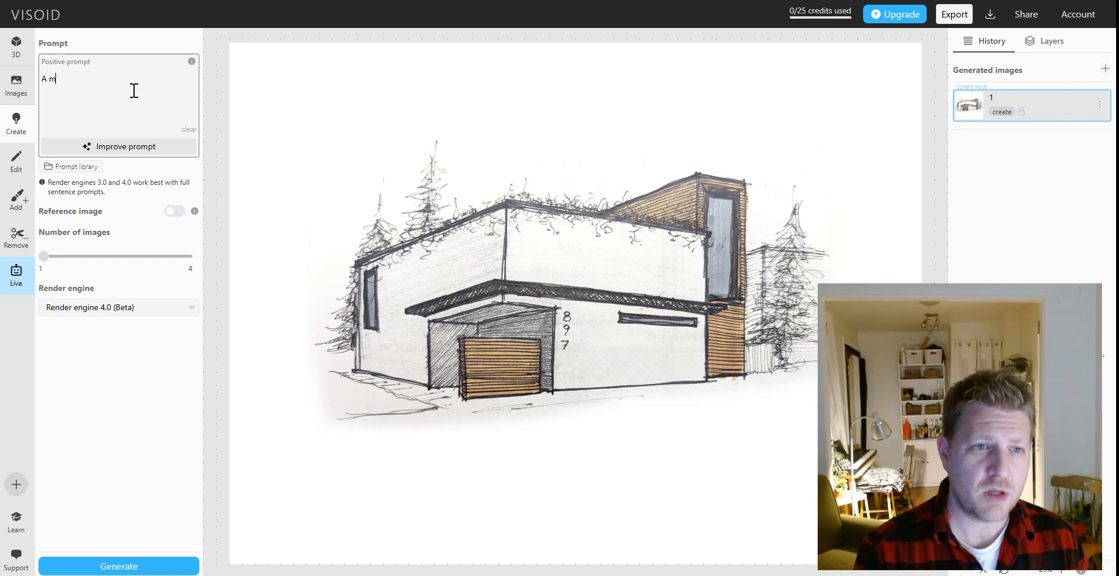
text(odern laneway house in Toronto wit)
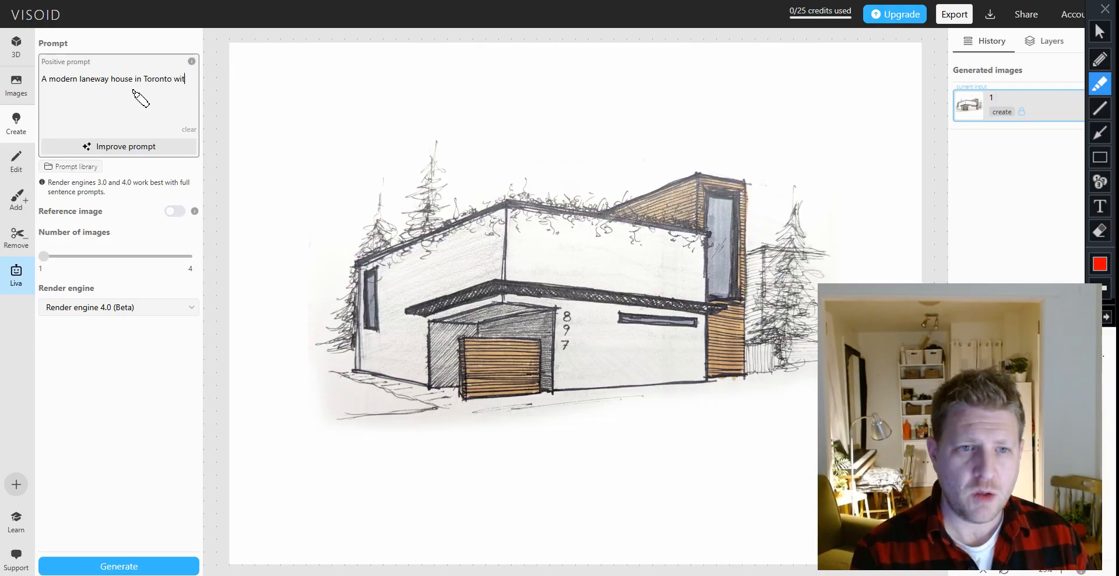
text(h a mixture of woo)
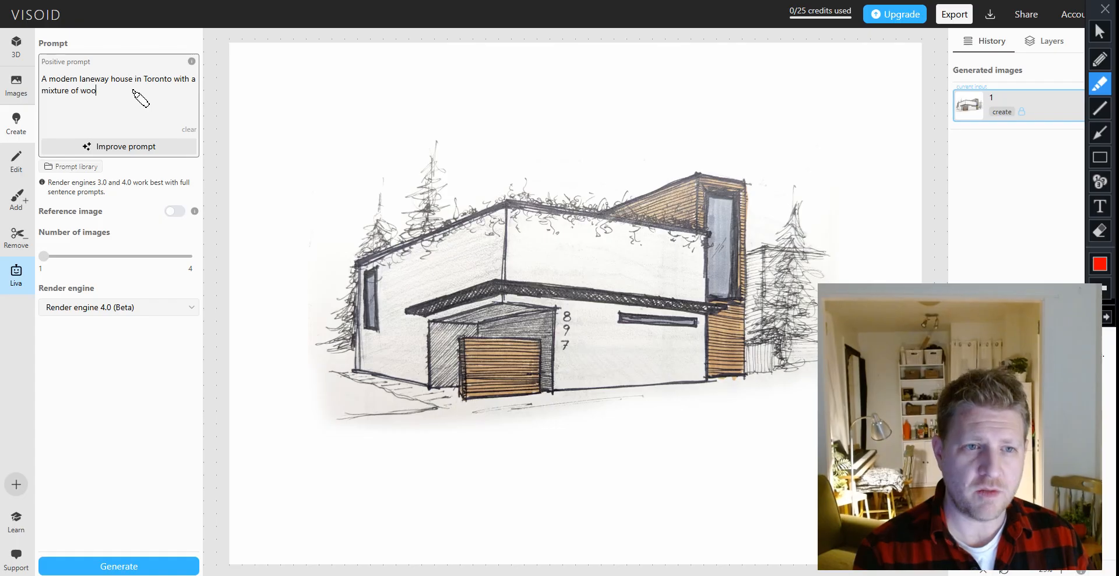
text(d claddingd)
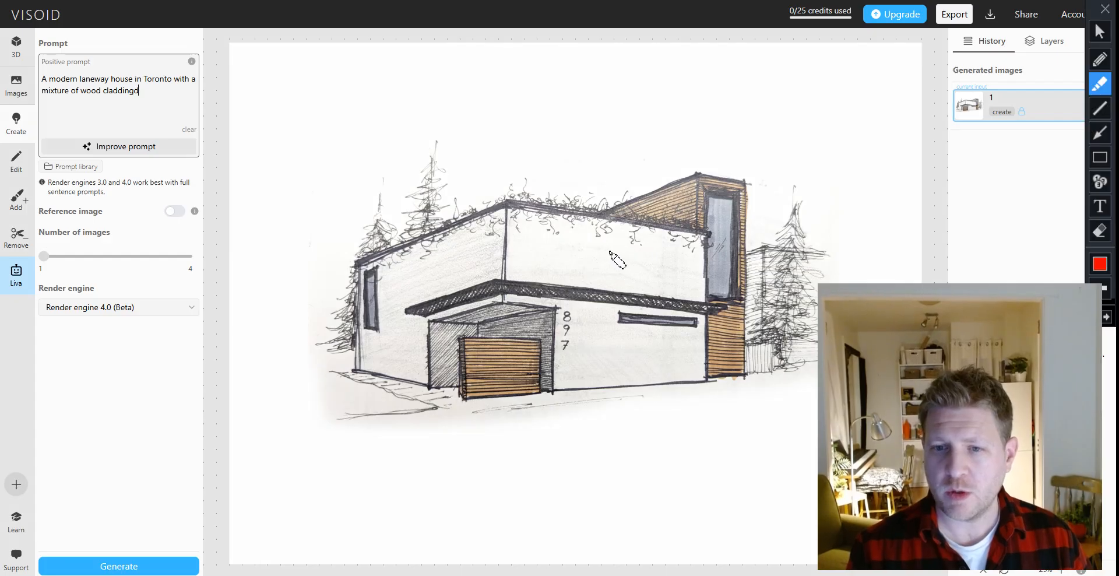
Circle the sketch's blank upper wall, clear the mark, and continue the corrected prompt with "and white brick exterior. There".
mouse_move(595, 249)
mouse_down()
mouse_move(571, 267)
mouse_move(544, 254)
mouse_up()
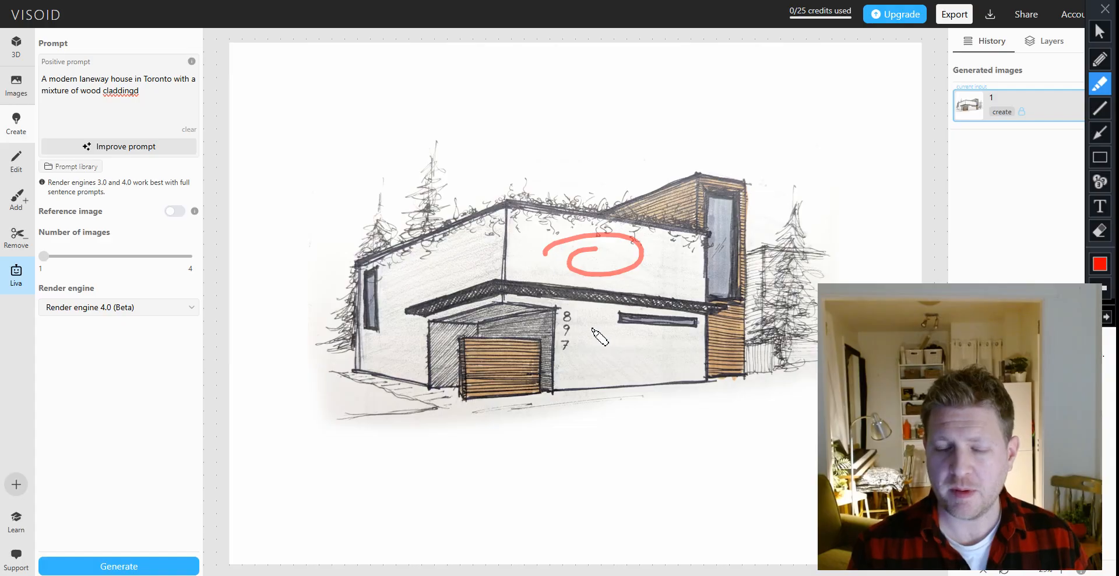
key(Escape)
click(150, 92)
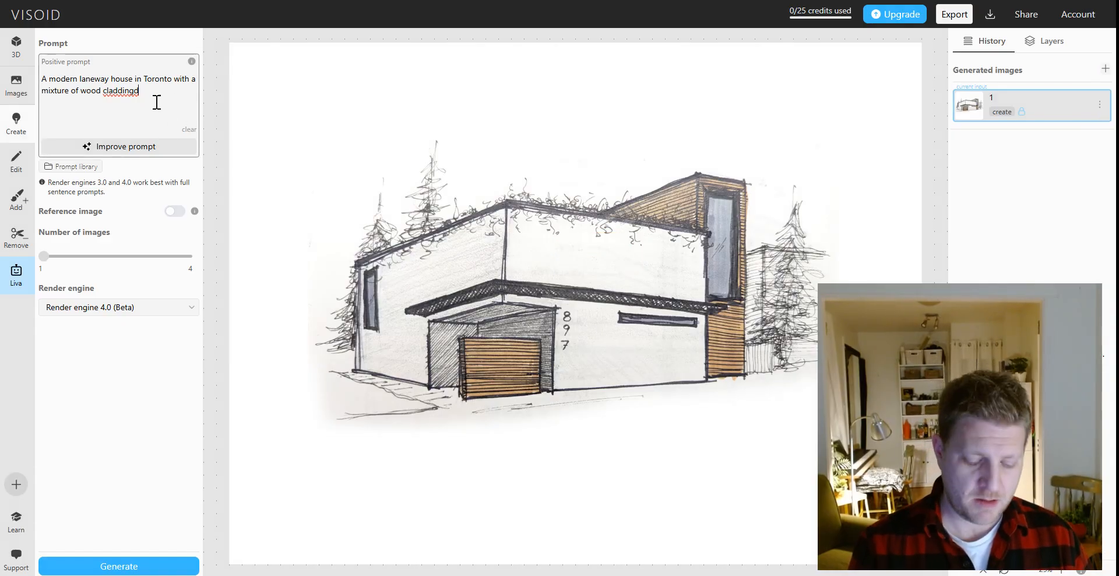
key(BackSpace)
key(BackSpace)
key(BackSpace)
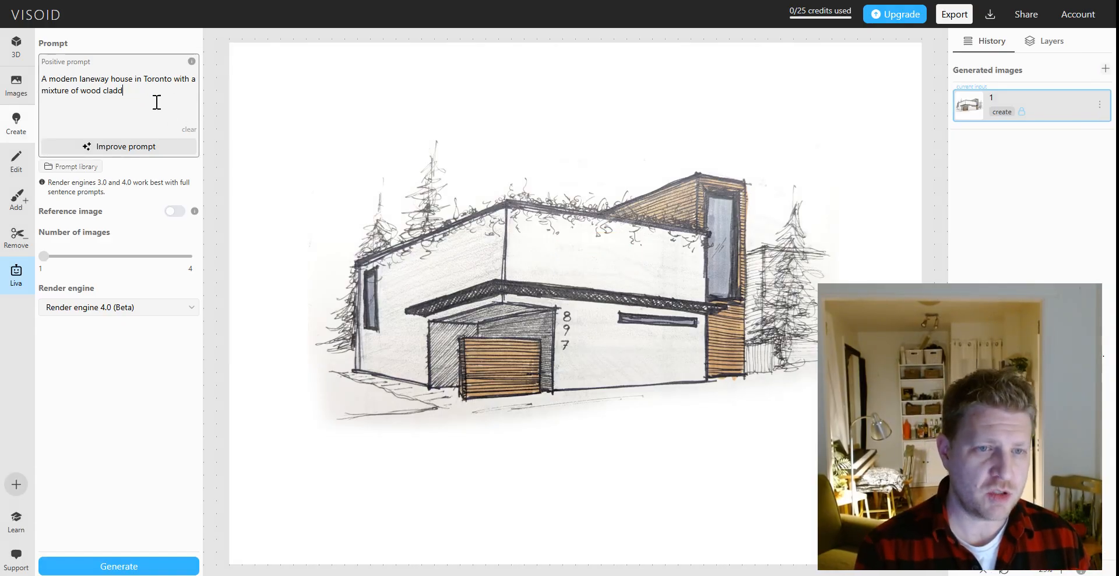
text(ng and white brick exterior.  There)
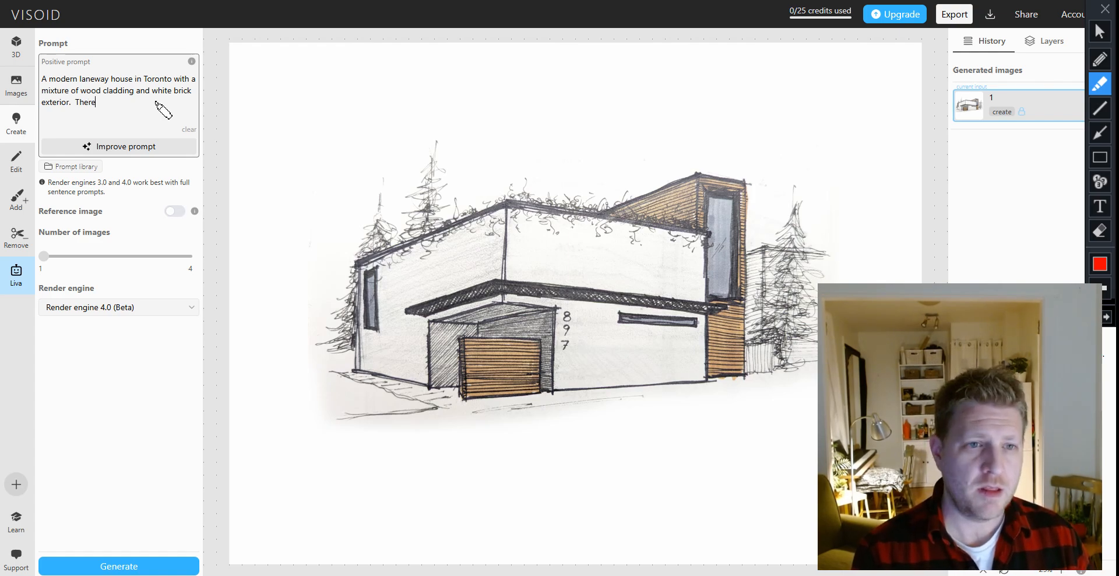
Complete the prompt with "are houses and pine trees on either side, and it is summer." and have it automatically improved.
text(houses and pine trees)
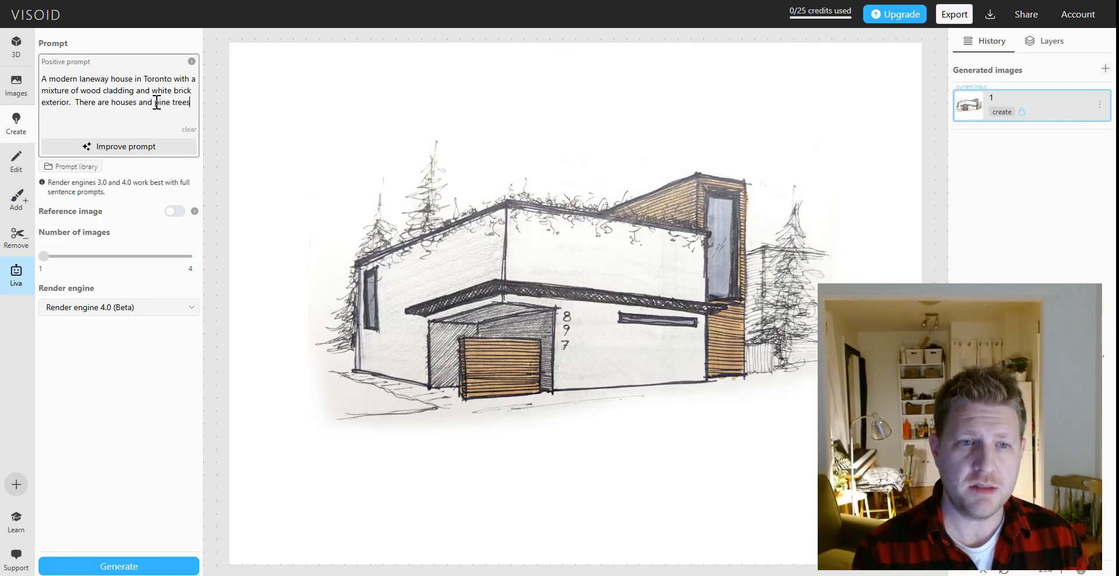
key(BackSpace)
key(BackSpace)
text(n either side)
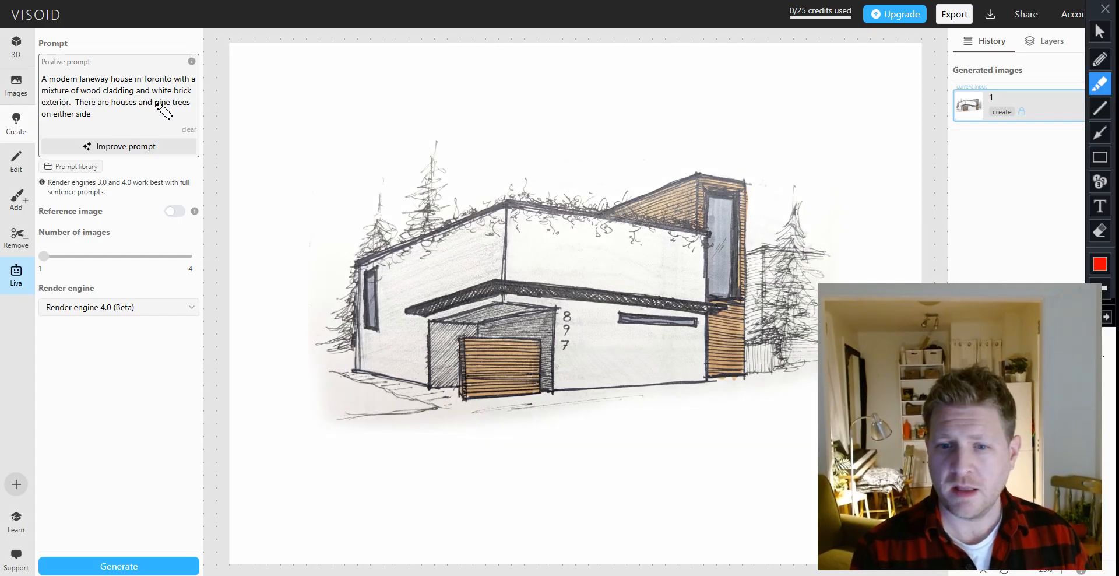
text(, and it)
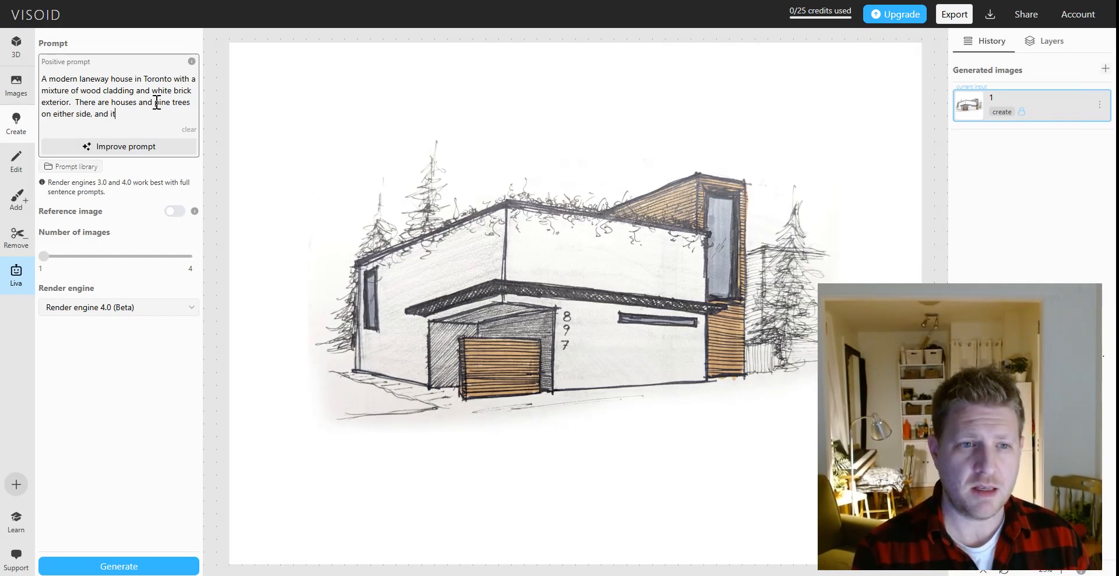
text( is summ)
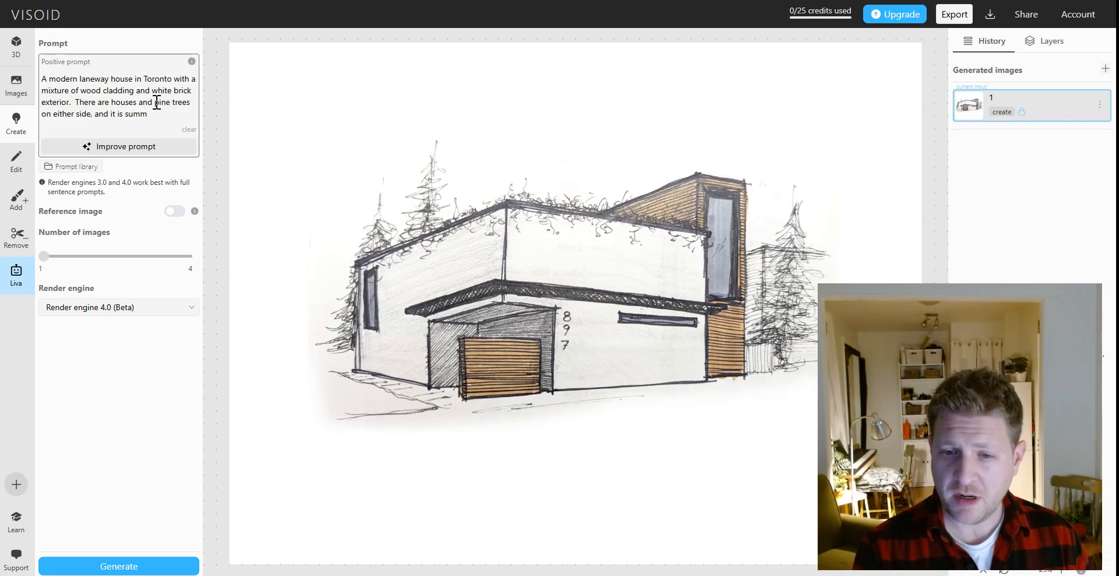
text(er)
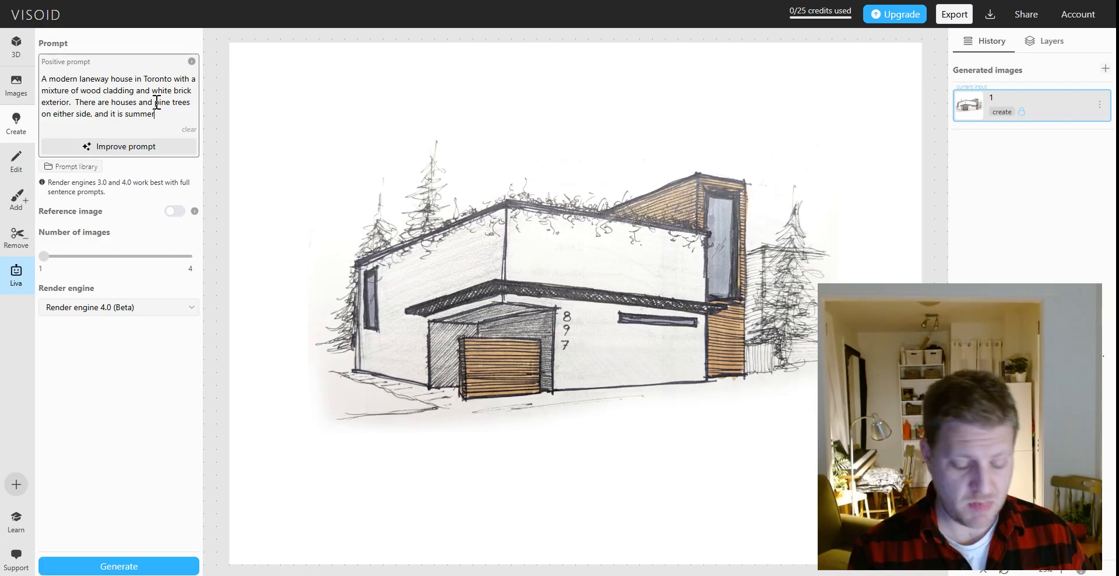
text(.)
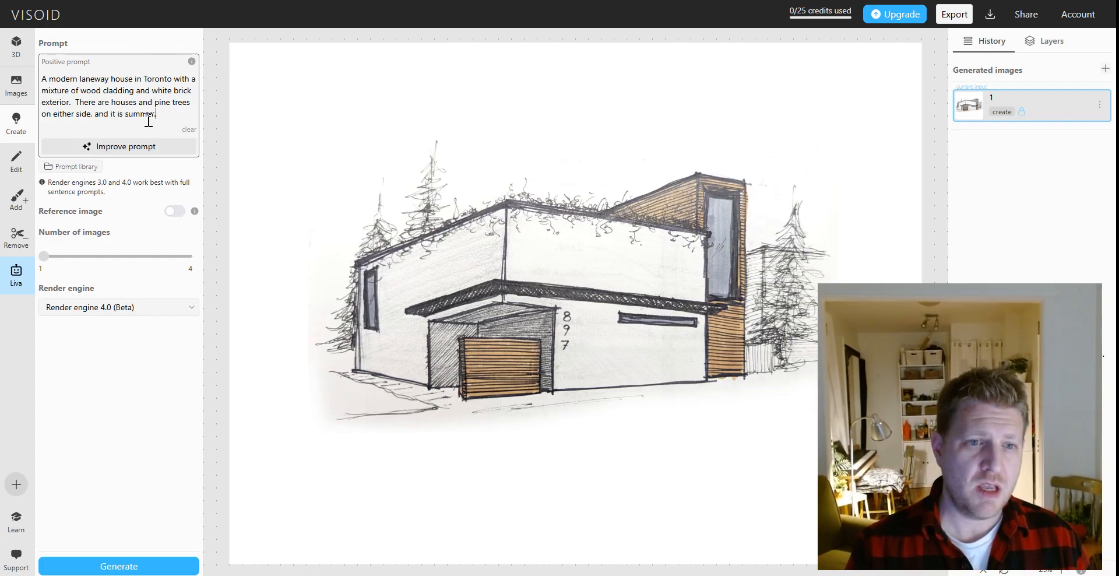
click(124, 146)
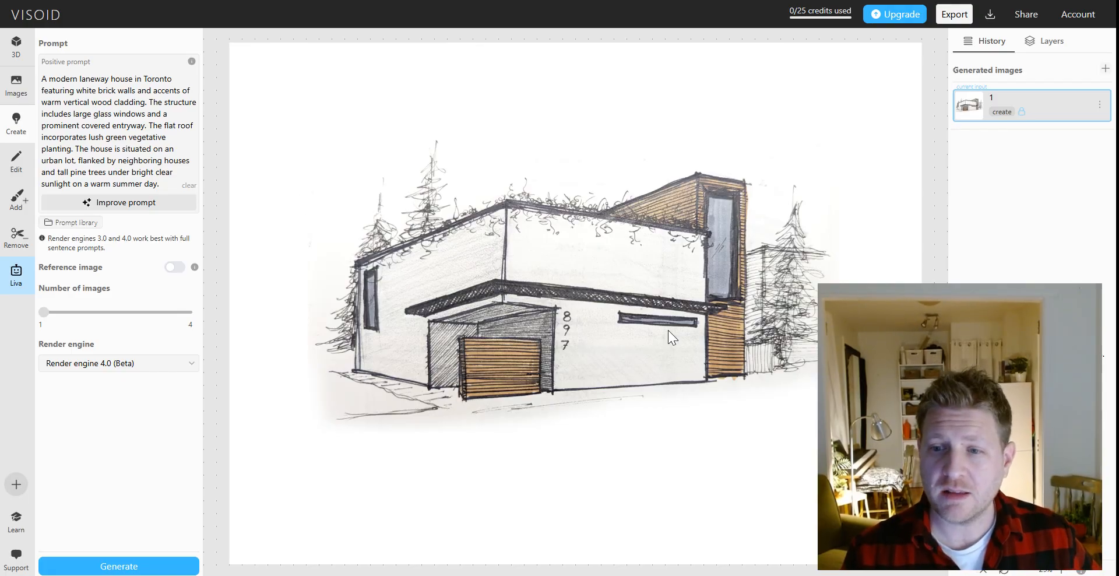
Mark the wooden slats of the sketch's front panel with the highlighter, and clear the mark.
key(ctrl+alt+d)
drag(470, 363, 539, 356)
key(ctrl+alt+d)
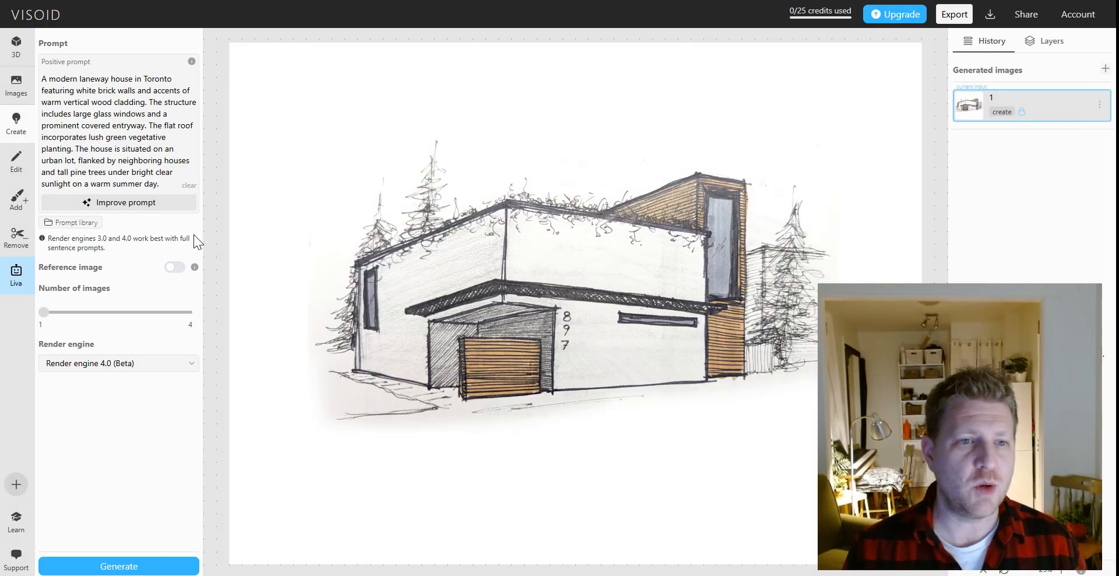
Replace "vertical" with "horizontal" in the improved prompt's description of the warm wood cladding.
click(91, 102)
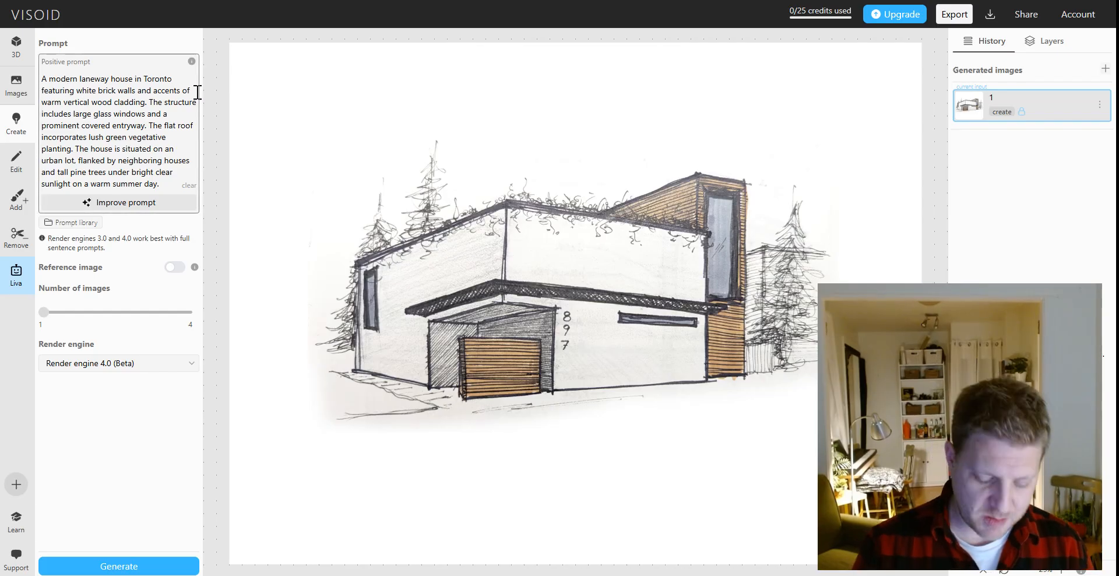
key(BackSpace)
key(BackSpace)
key(BackSpace)
key(BackSpace)
key(BackSpace)
key(BackSpace)
key(BackSpace)
key(BackSpace)
text(horizontal)
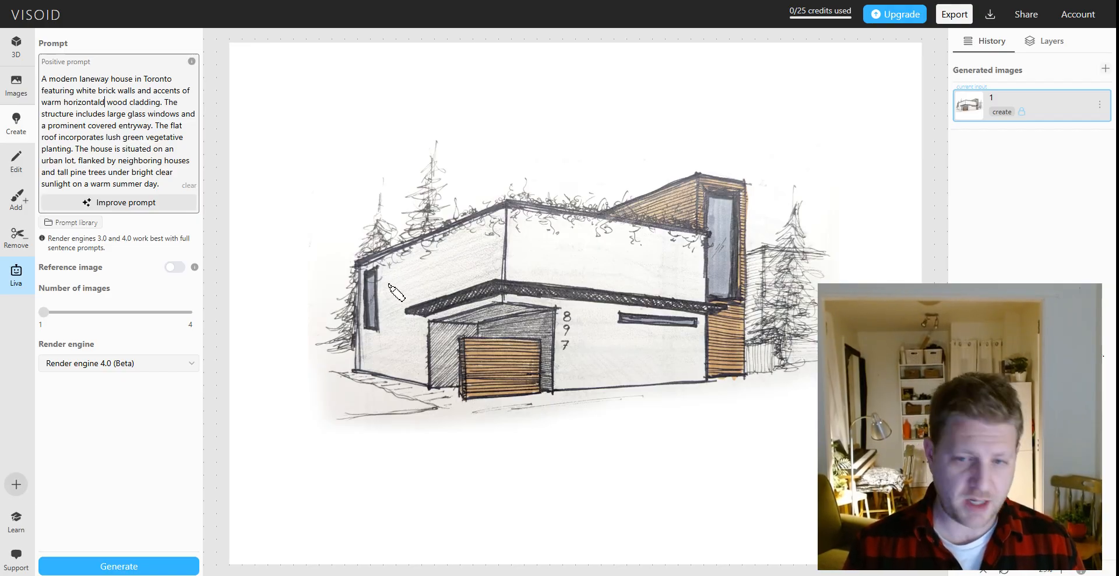
Mark the sketch near the entry canopy, clear the mark, and delete the stray "d" after "horizontal".
text(d)
mouse_move(516, 304)
mouse_down()
mouse_move(535, 398)
mouse_move(469, 307)
mouse_up()
key(Escape)
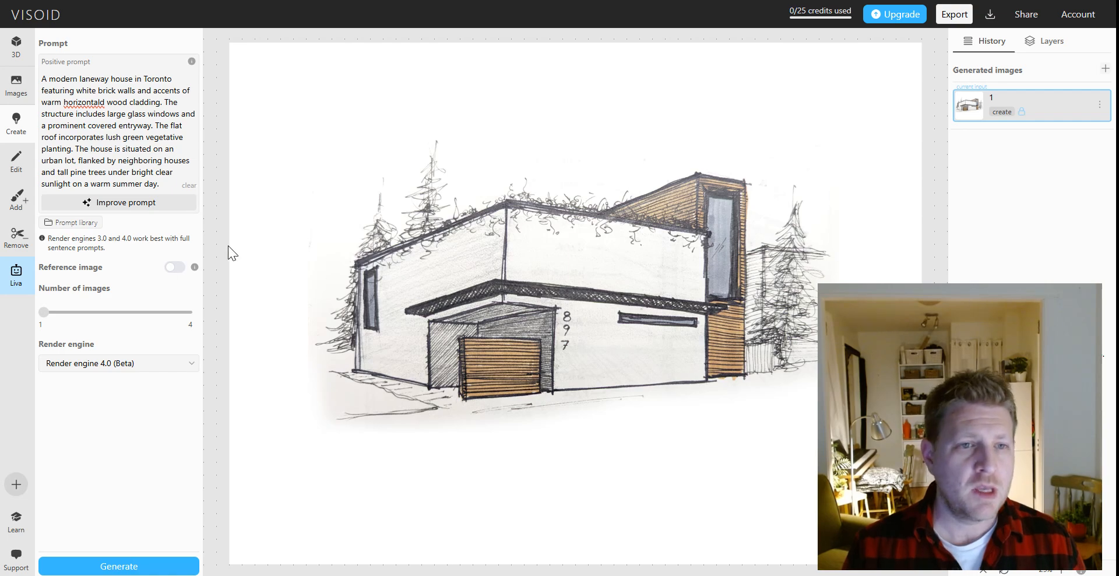
click(104, 103)
key(BackSpace)
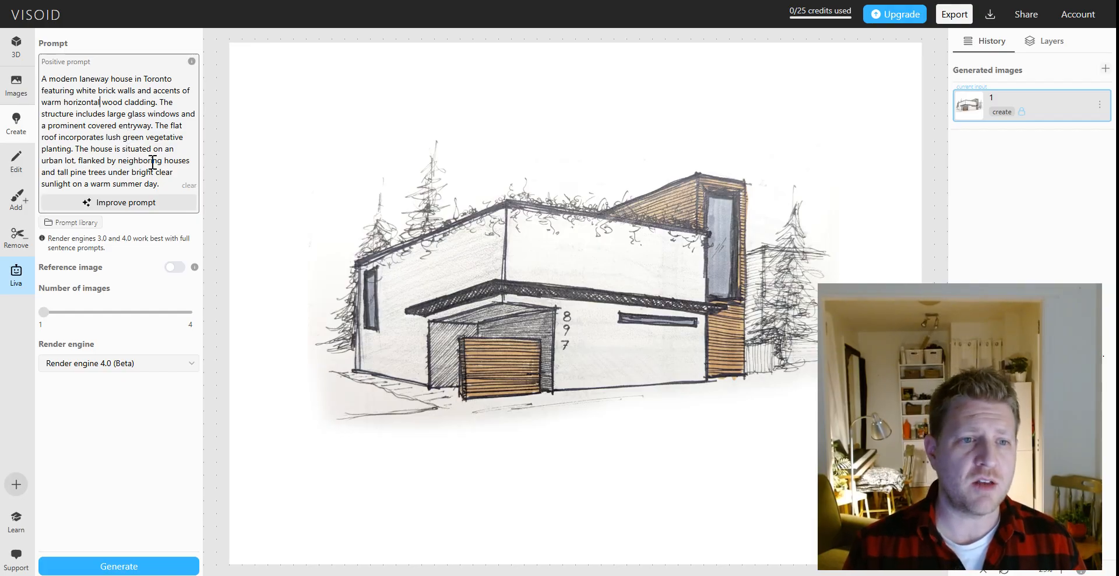
Trace the sketch's roof edge and overhanging plants with red highlighter strokes, and clear the marks.
key(ctrl+alt+d)
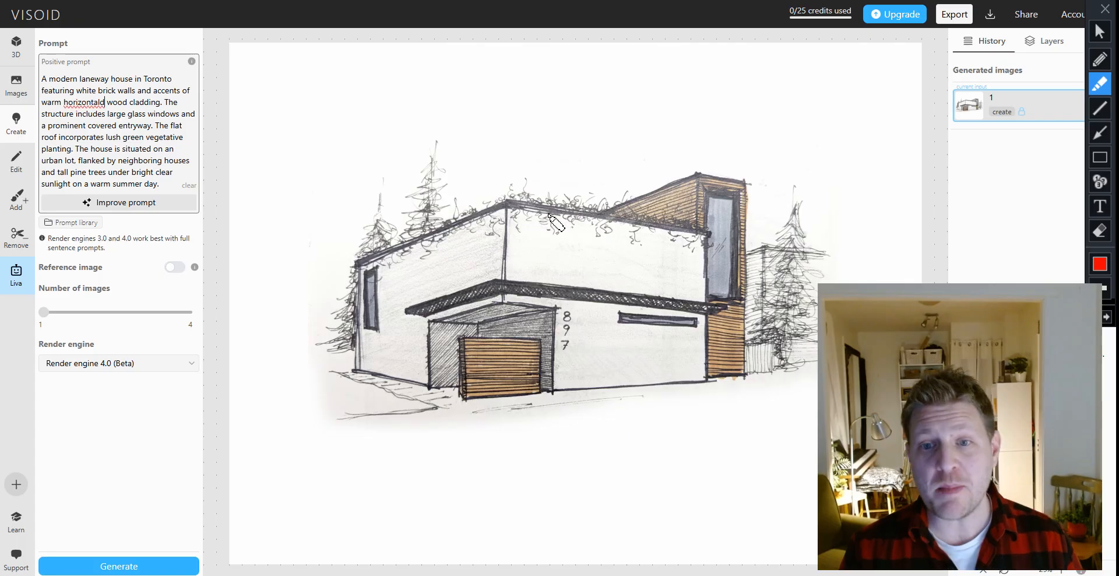
mouse_move(708, 232)
mouse_down()
mouse_move(509, 205)
mouse_move(369, 261)
mouse_up()
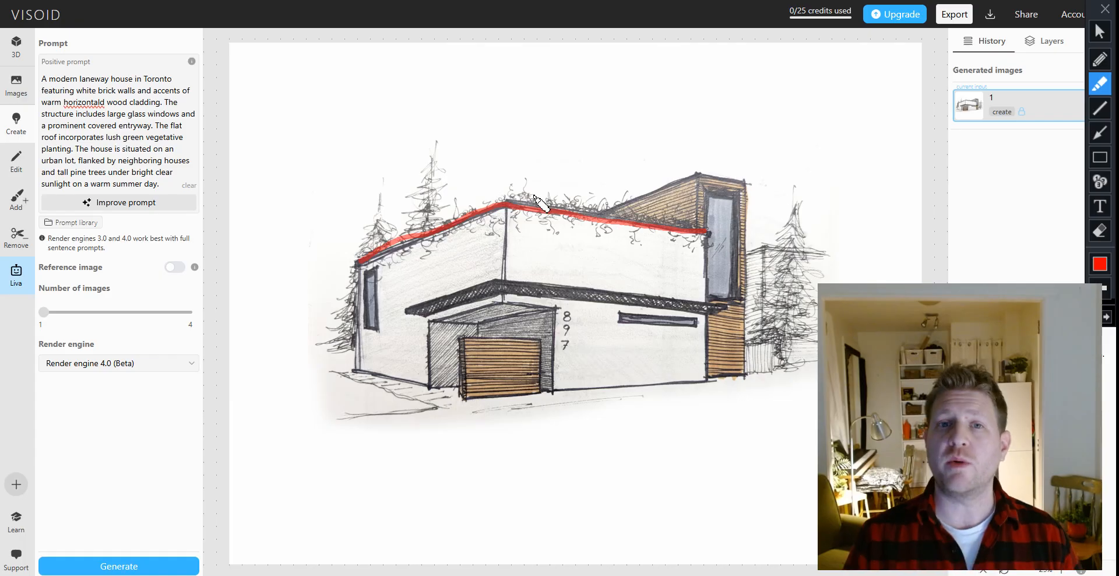
drag(544, 199, 551, 249)
drag(590, 201, 594, 247)
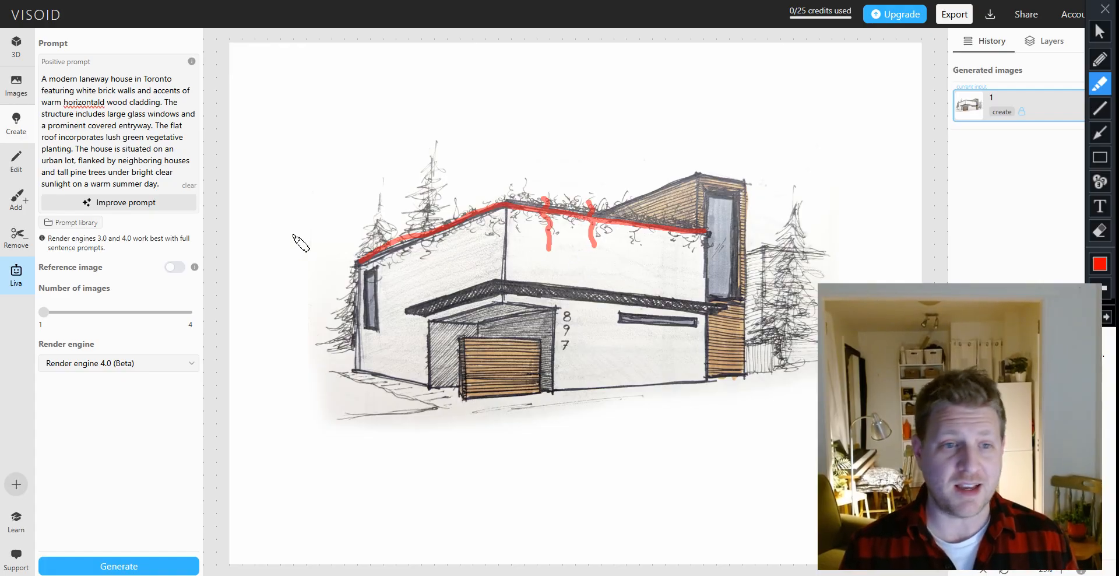
key(Escape)
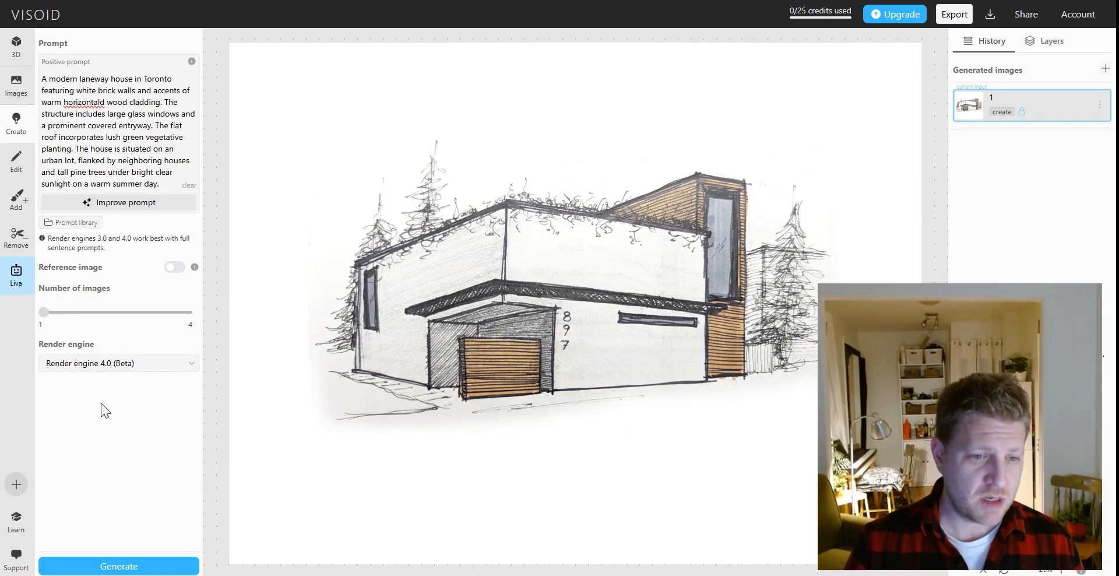
Generate one render of the sketch with Render engine 4.0 (Beta), and turn on the highlighter over the result.
click(105, 565)
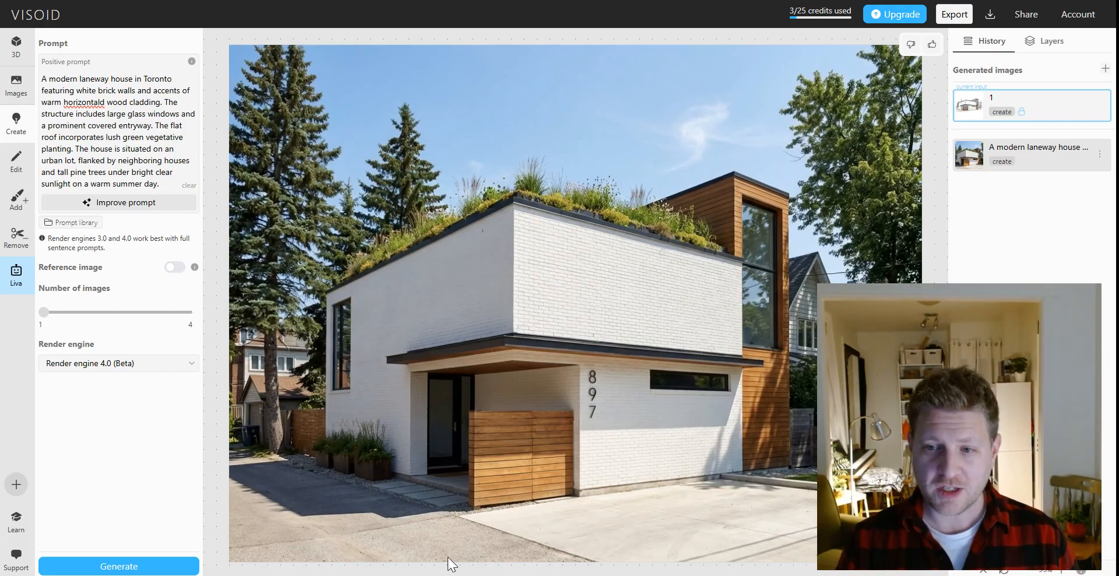
key(ctrl+alt+g)
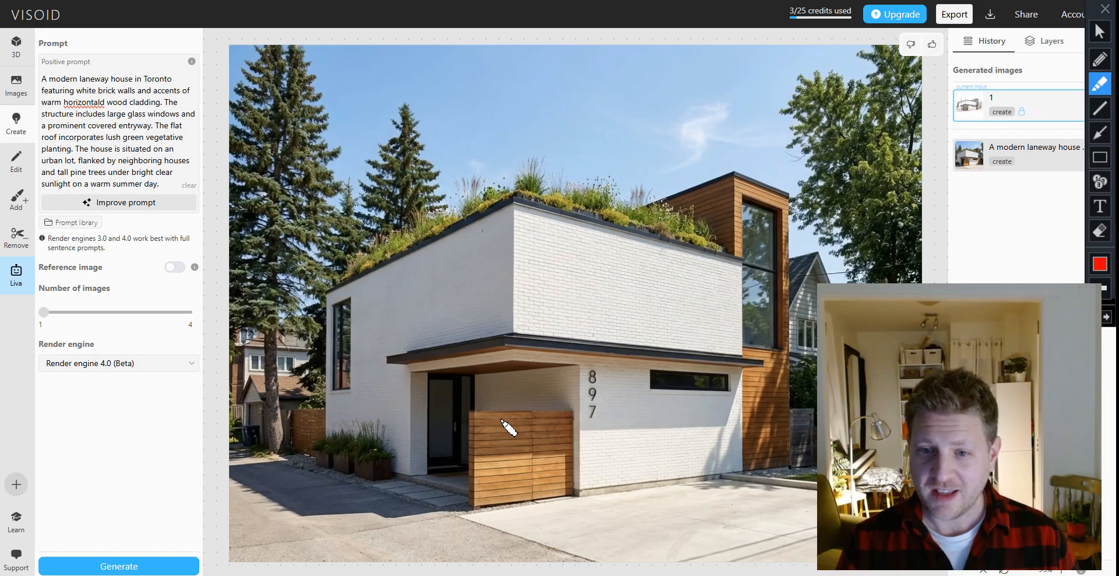
Mark the brick wall and house number on the render in red, clear the marks, and compare the render with the original sketch.
drag(668, 300, 583, 290)
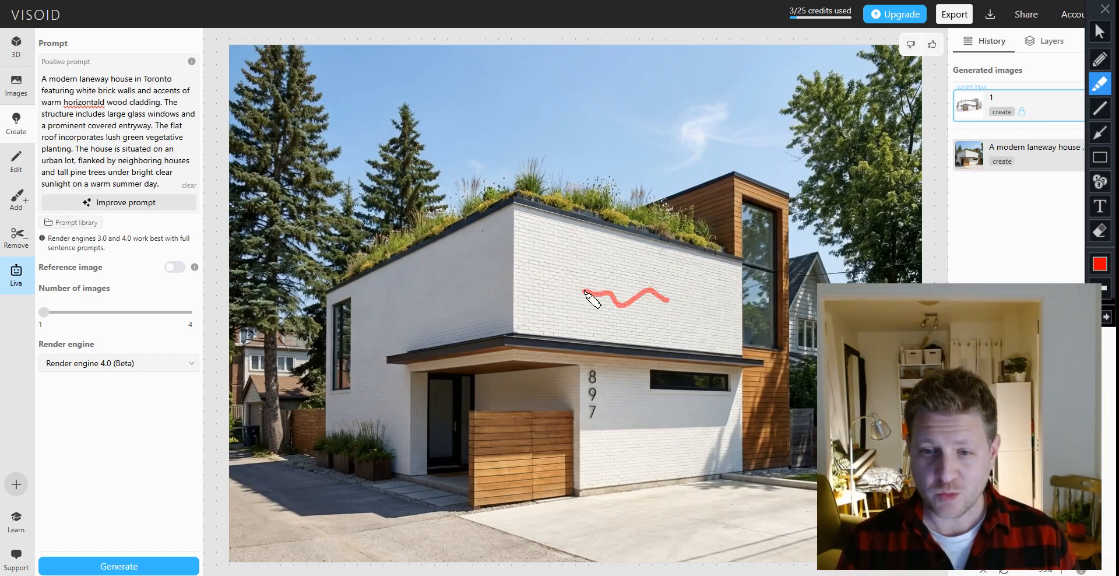
mouse_move(594, 360)
mouse_down()
mouse_move(574, 423)
mouse_move(608, 357)
mouse_up()
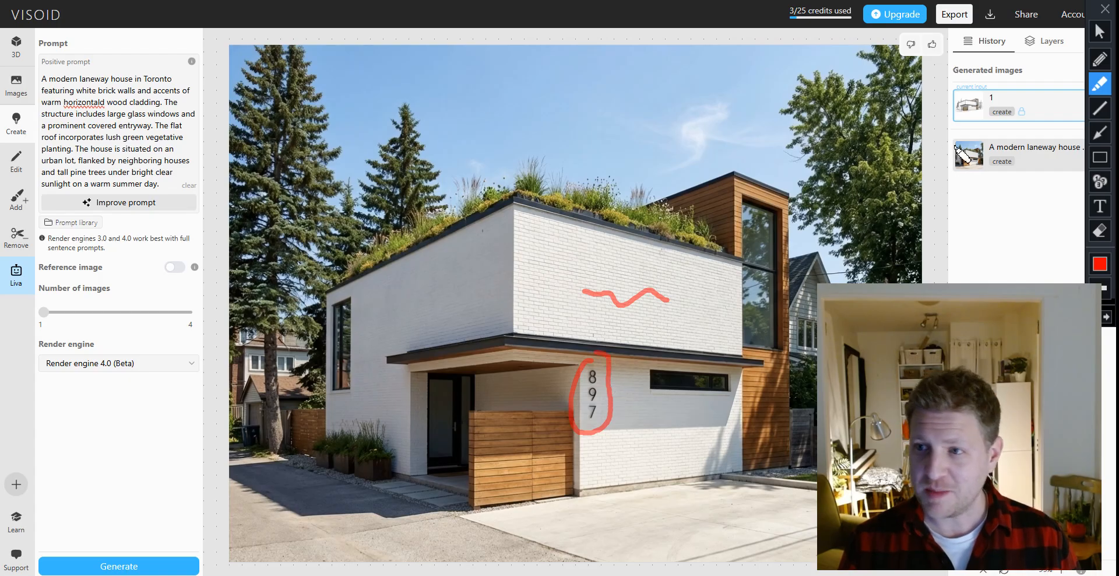
key(ctrl+alt+g)
click(1028, 106)
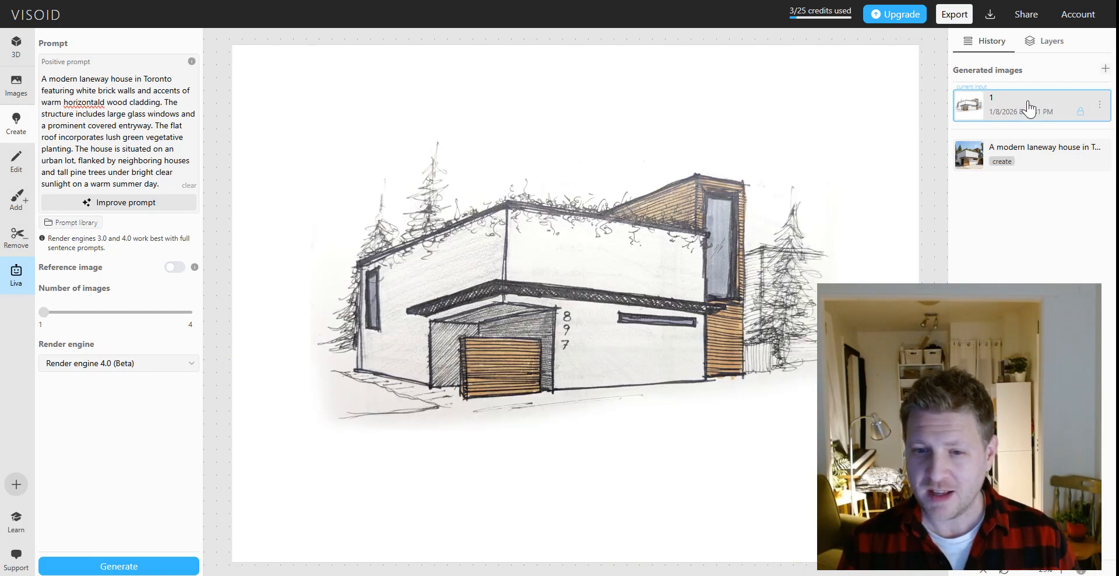
click(1025, 163)
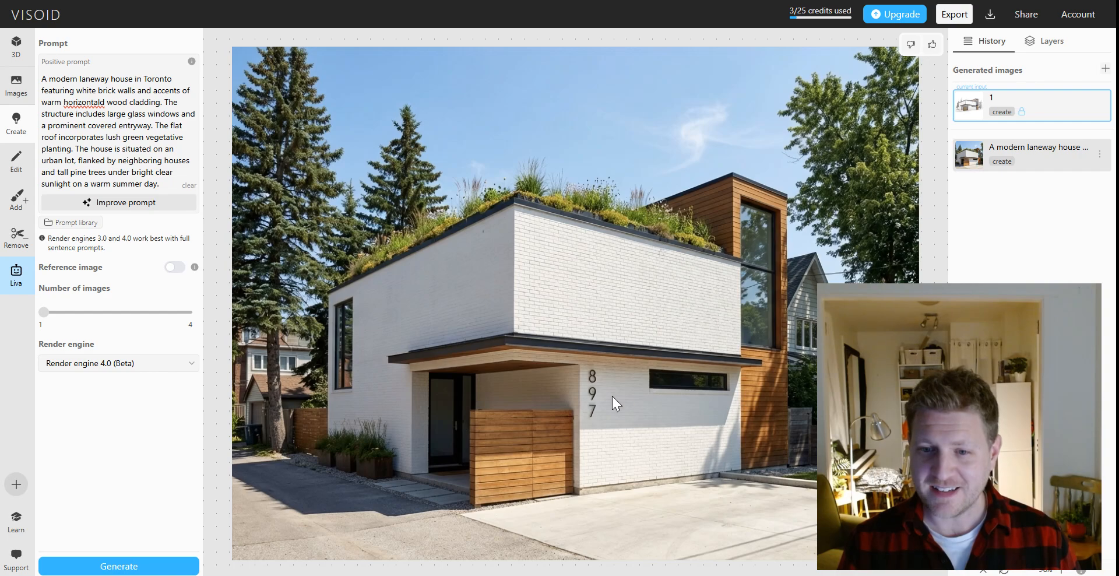
Mark the render's roof planting, laneway, neighbouring house and driveway with red highlighter strokes, and clear the marks.
key(ctrl+alt+g)
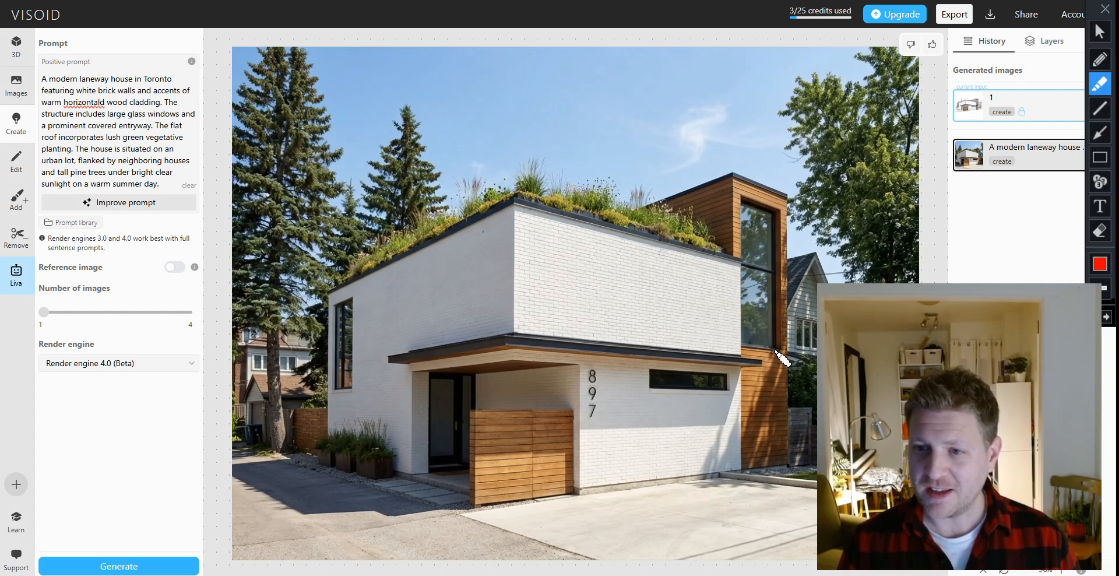
mouse_move(713, 237)
mouse_down()
mouse_move(501, 201)
mouse_move(408, 245)
mouse_move(432, 250)
mouse_move(475, 232)
mouse_up()
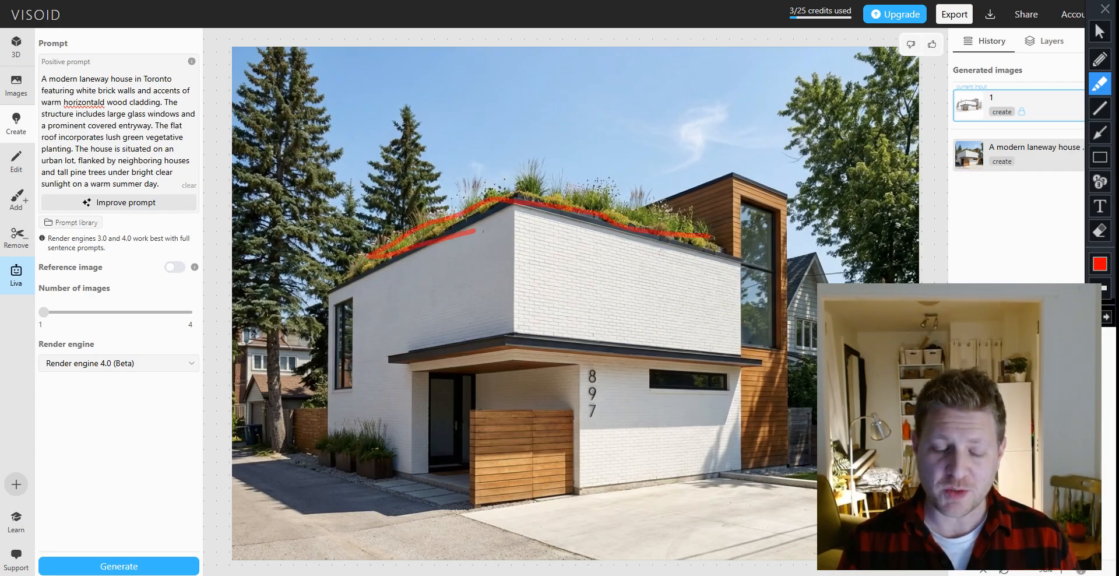
drag(271, 469, 411, 545)
mouse_move(345, 534)
mouse_down()
mouse_move(411, 546)
mouse_move(397, 510)
mouse_up()
drag(274, 486, 300, 466)
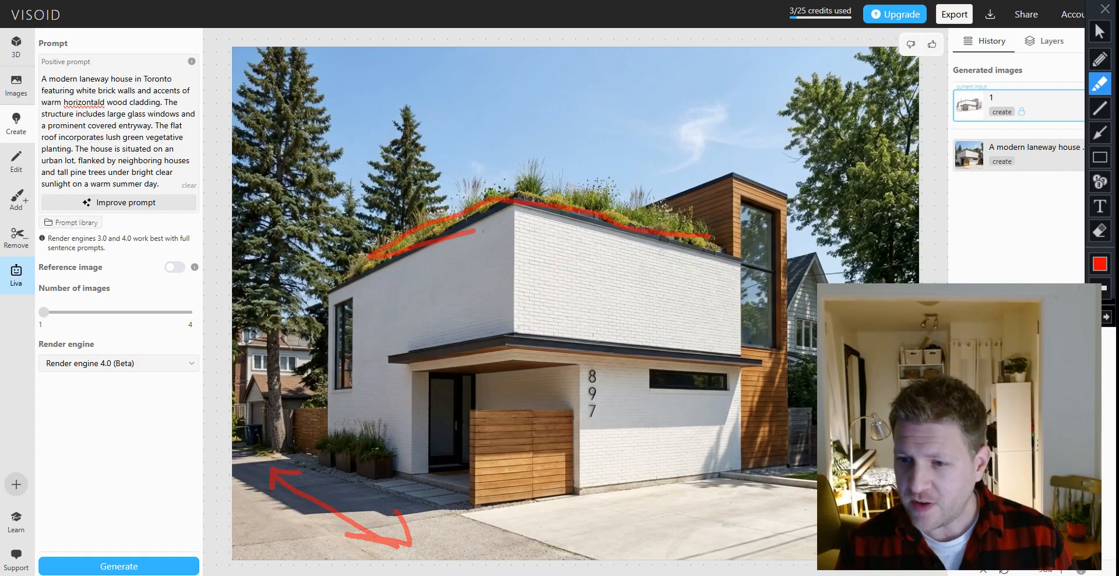
mouse_move(817, 309)
mouse_down()
mouse_move(804, 343)
mouse_move(817, 413)
mouse_up()
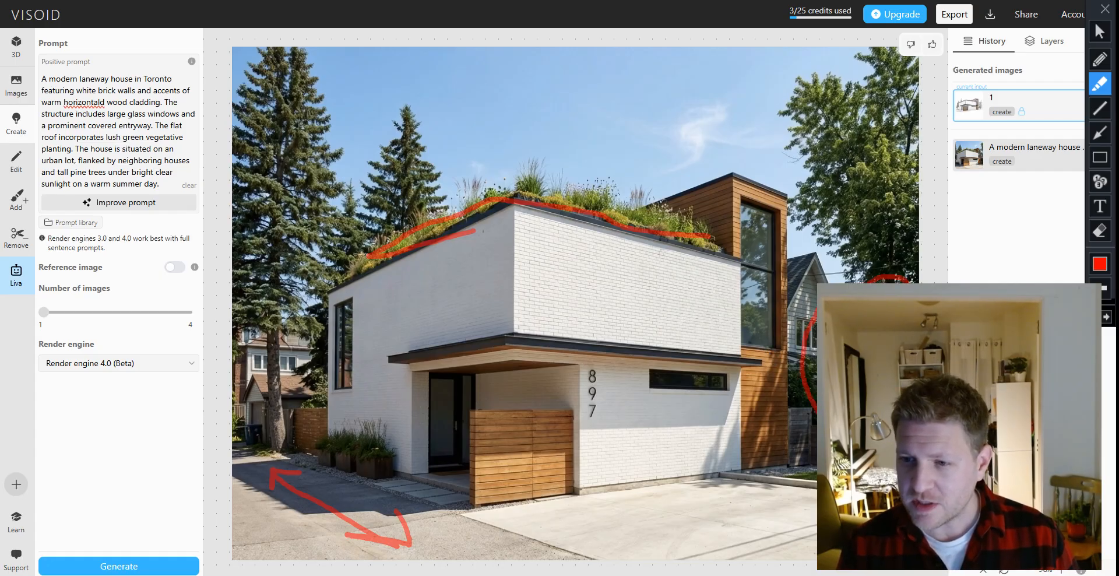
mouse_move(779, 532)
mouse_down()
mouse_move(795, 493)
mouse_move(817, 489)
mouse_up()
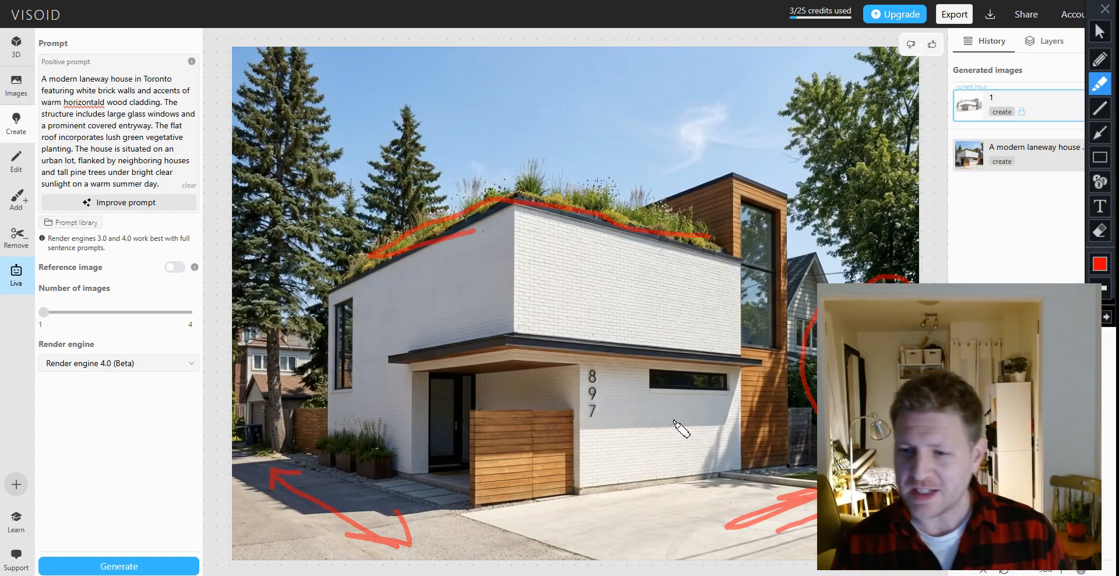
key(Escape)
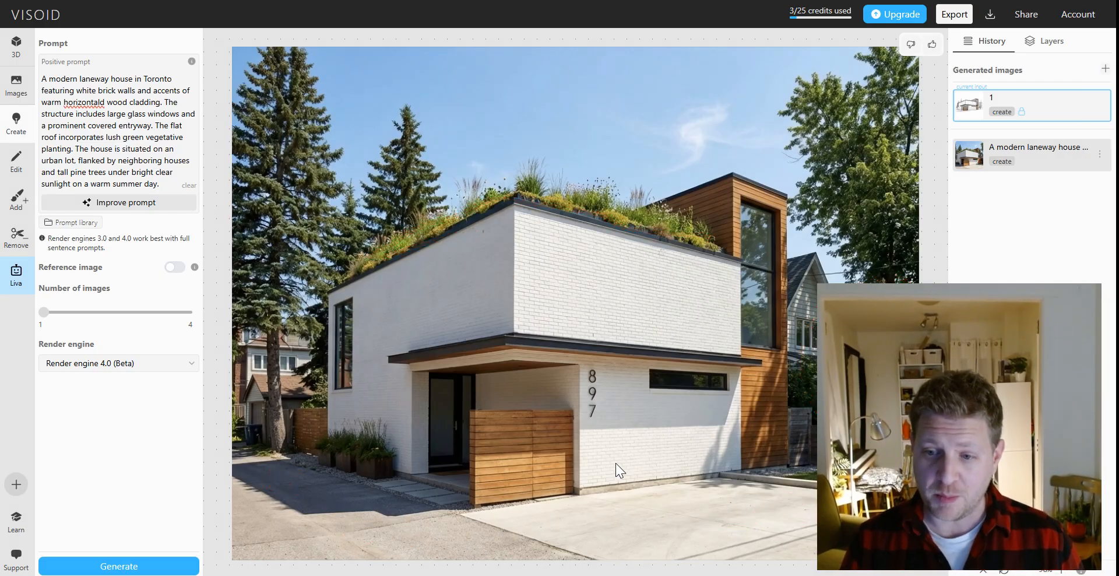
Circle the credits-used counter with the red highlighter.
key(ctrl+alt+d)
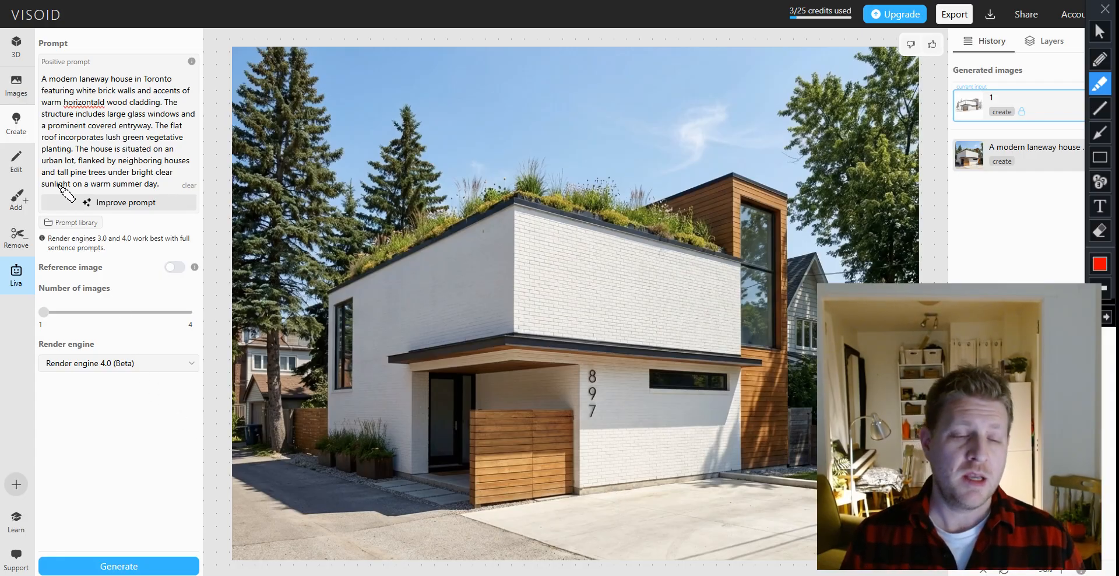
key(Escape)
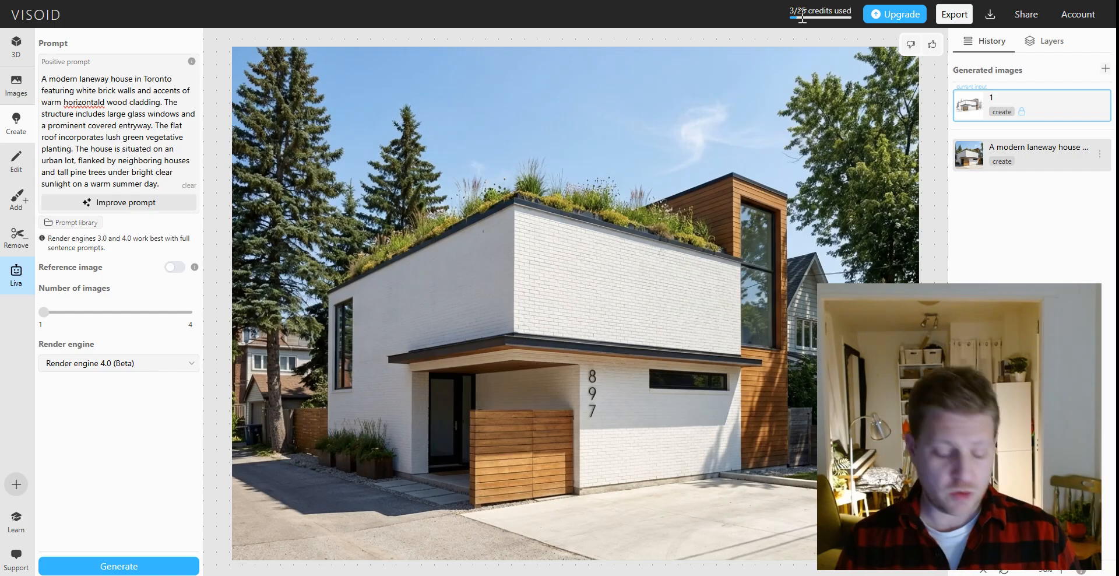
key(ctrl+alt+d)
mouse_move(791, 3)
mouse_down()
mouse_move(780, 12)
mouse_move(855, 20)
mouse_move(816, 3)
mouse_move(788, 8)
mouse_up()
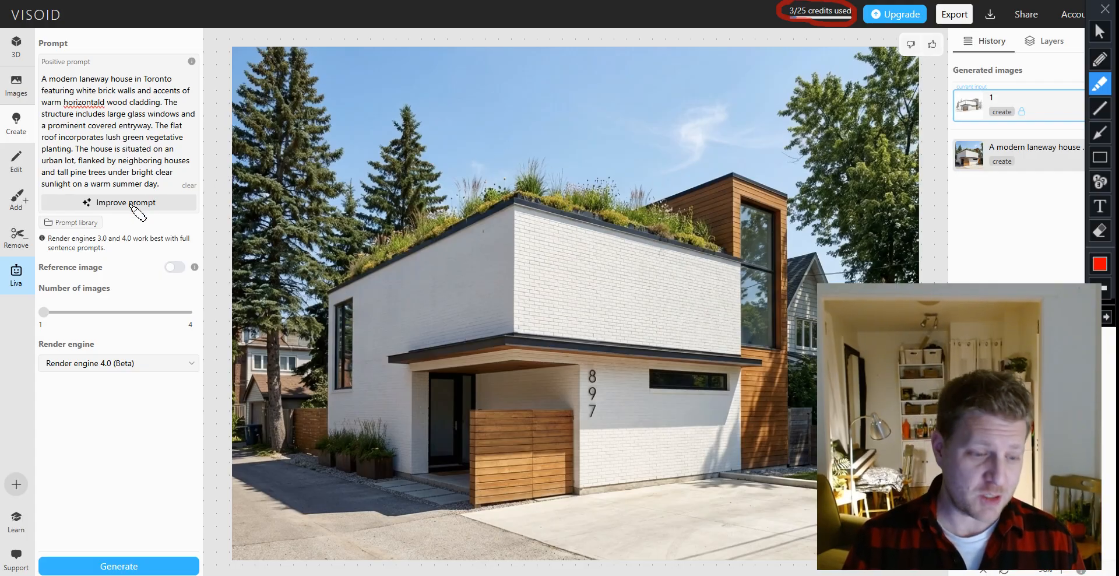
Open the uploaded images and view sketches 2, 3 and 4 one after another.
click(16, 85)
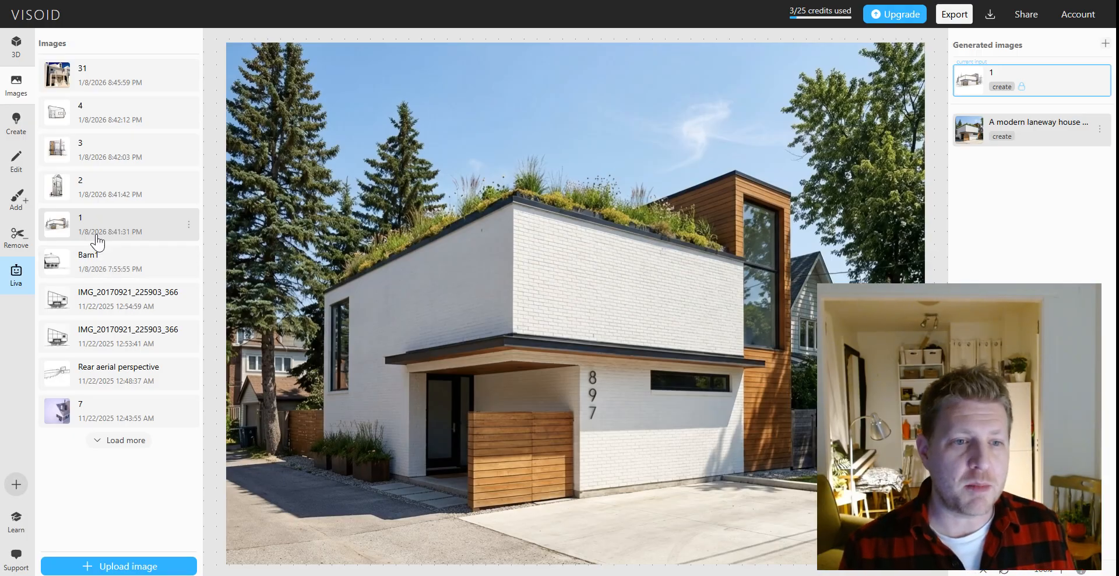
click(86, 194)
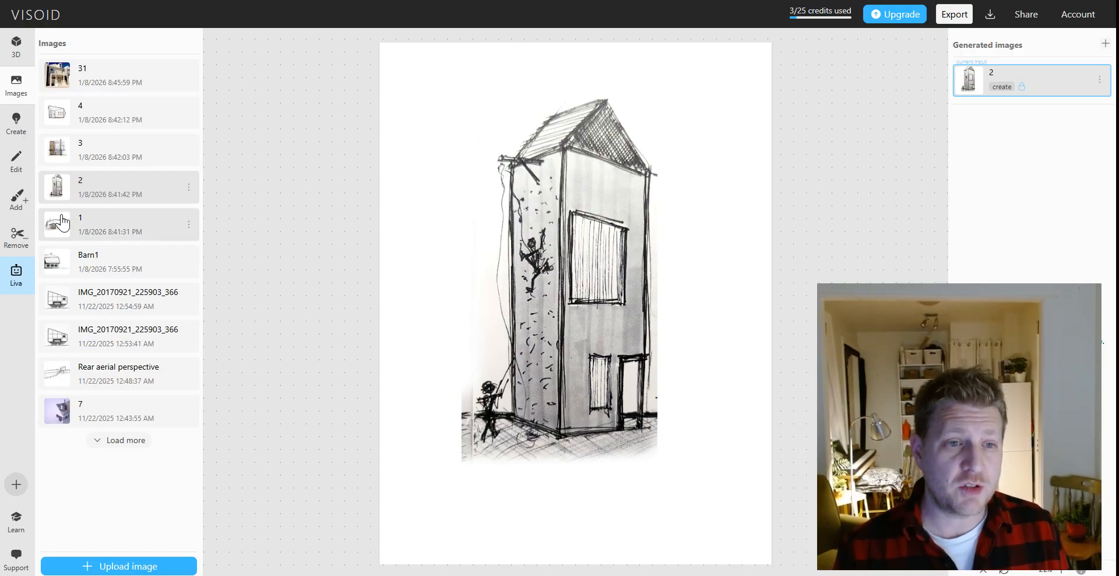
click(83, 157)
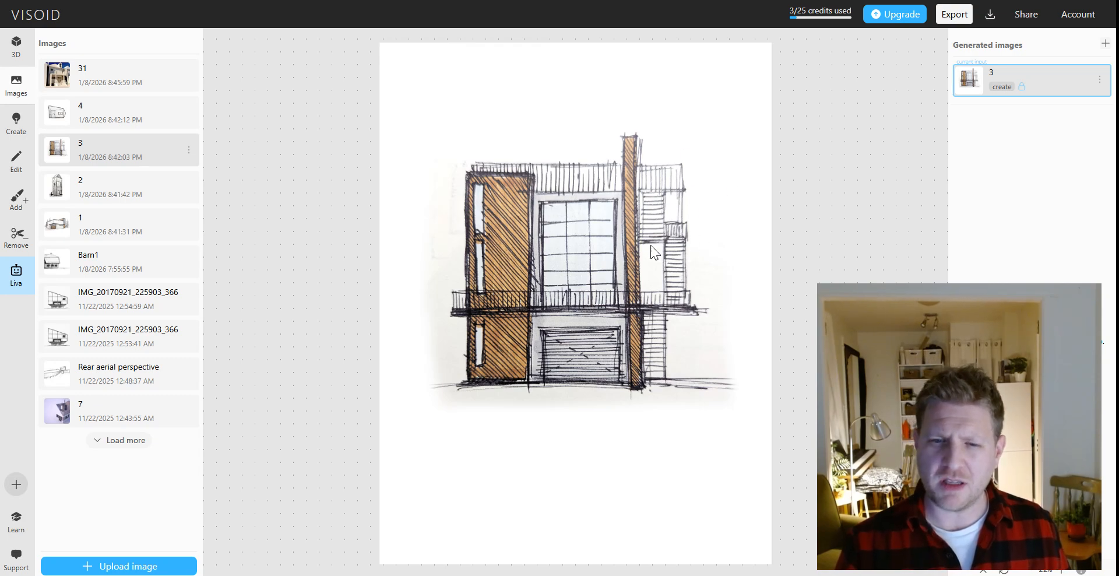
click(87, 115)
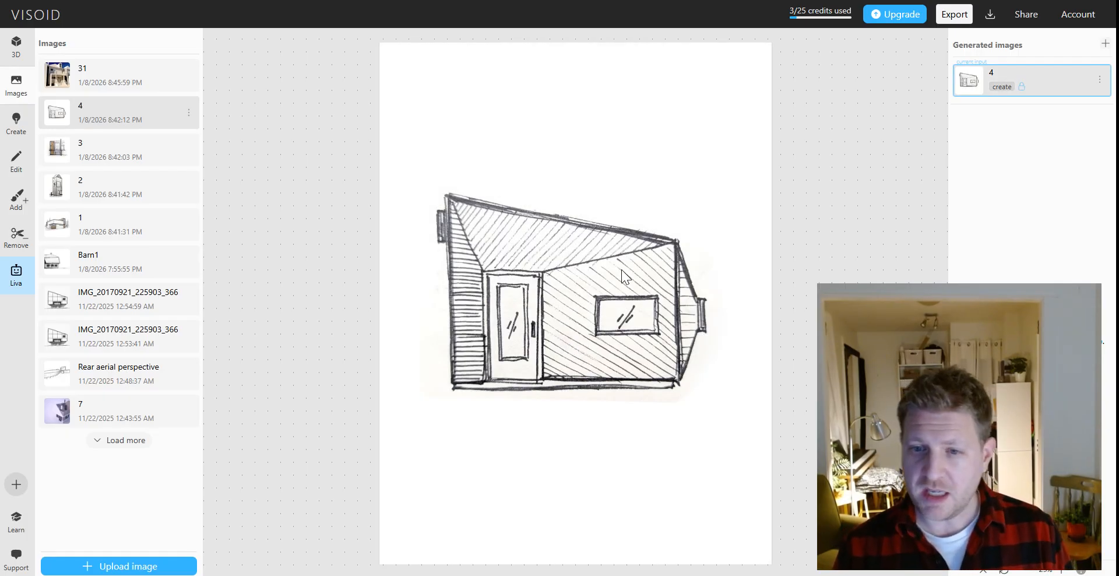
Outline the door on sketch 4 in red, mark the siding beside it, add arrows pointing at the door, and clear the marks.
key(ctrl+alt+d)
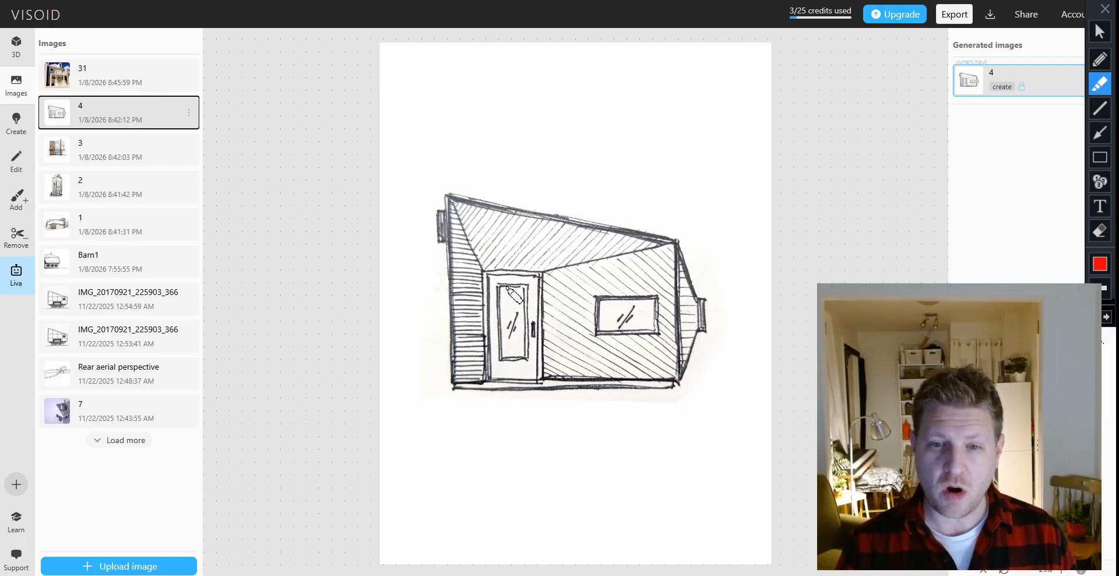
mouse_move(484, 303)
mouse_down()
mouse_move(493, 273)
mouse_move(550, 282)
mouse_move(542, 375)
mouse_move(482, 378)
mouse_up()
drag(452, 296, 476, 296)
drag(526, 228, 523, 249)
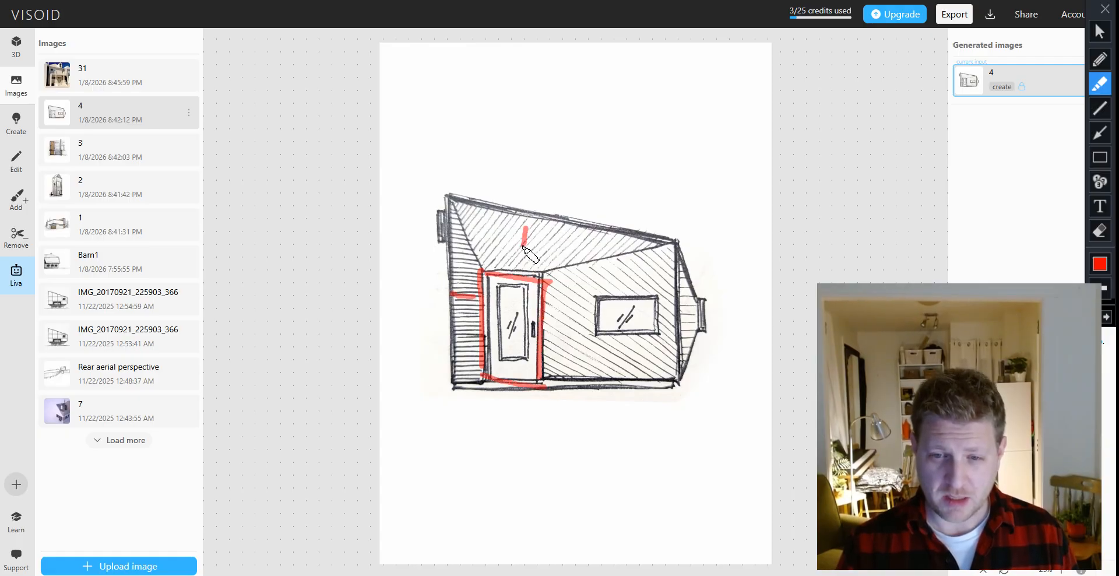
mouse_move(564, 307)
mouse_down()
mouse_move(580, 308)
mouse_move(557, 304)
mouse_move(564, 316)
mouse_up()
mouse_move(518, 247)
mouse_down()
mouse_move(522, 257)
mouse_move(531, 251)
mouse_up()
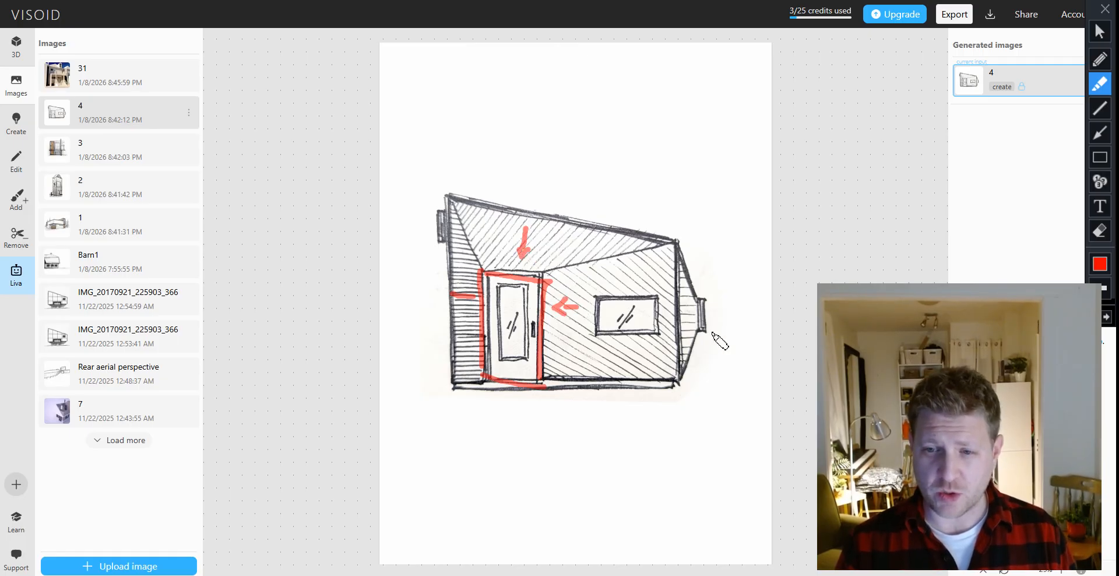
key(Escape)
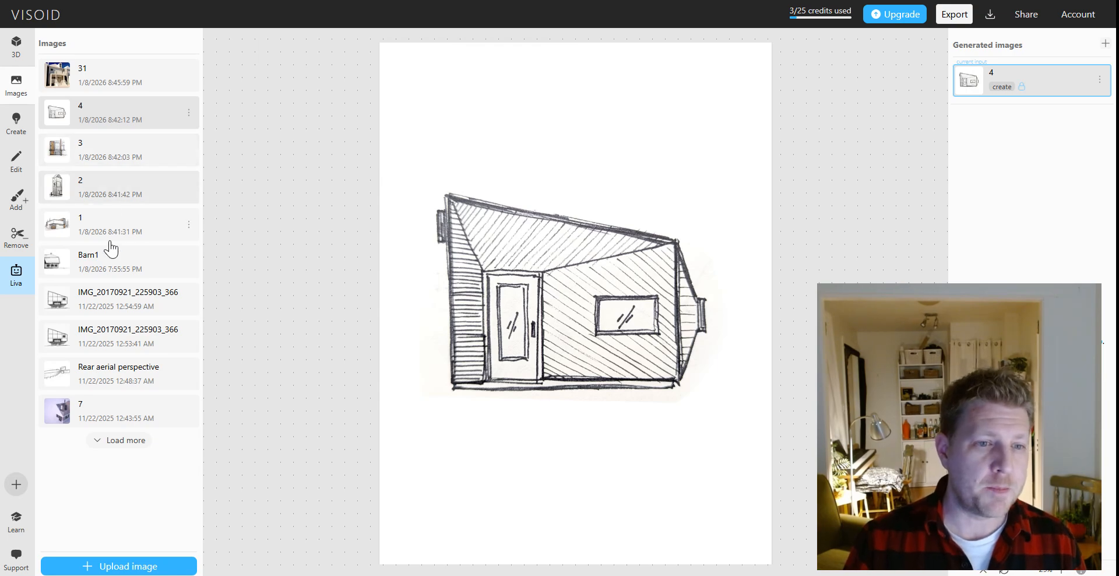
View the Barn1 sketch and look over the architect's portfolio website.
click(100, 261)
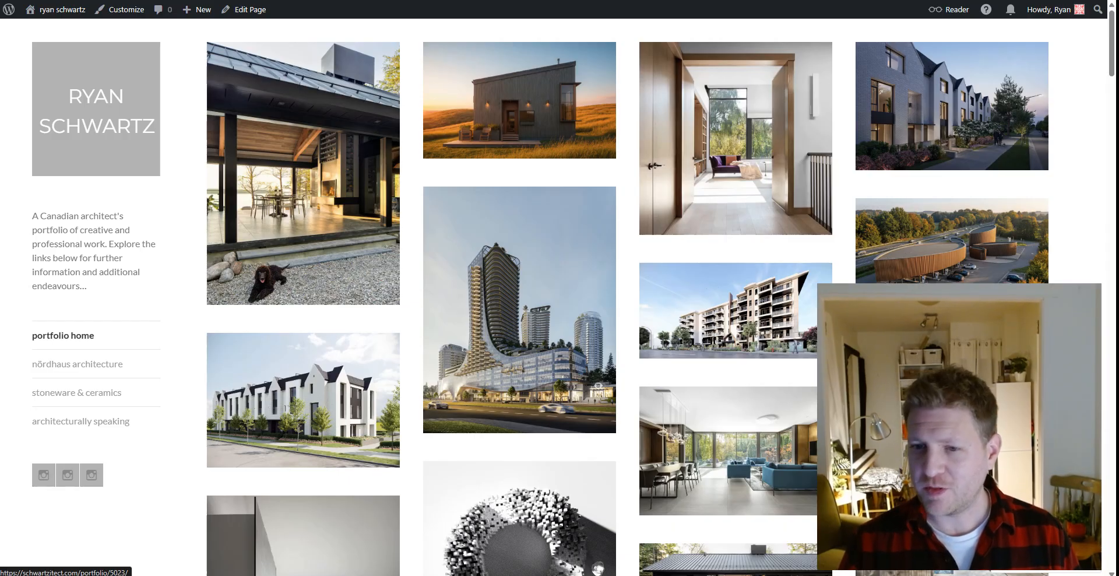
click(952, 434)
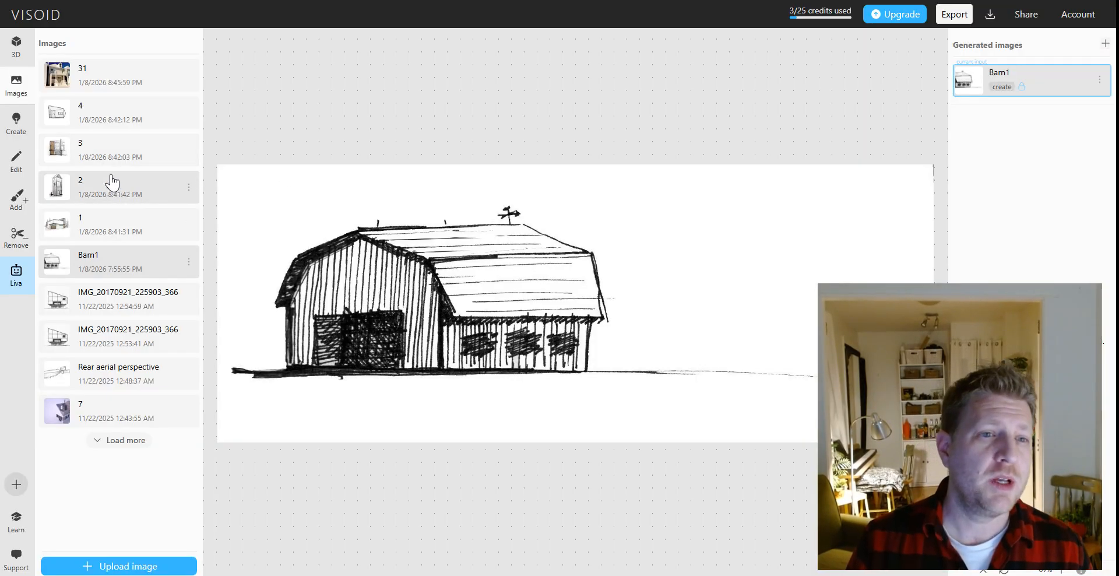
View uploaded image 31, circle the house's porch and balcony in red, and clear the mark.
click(112, 91)
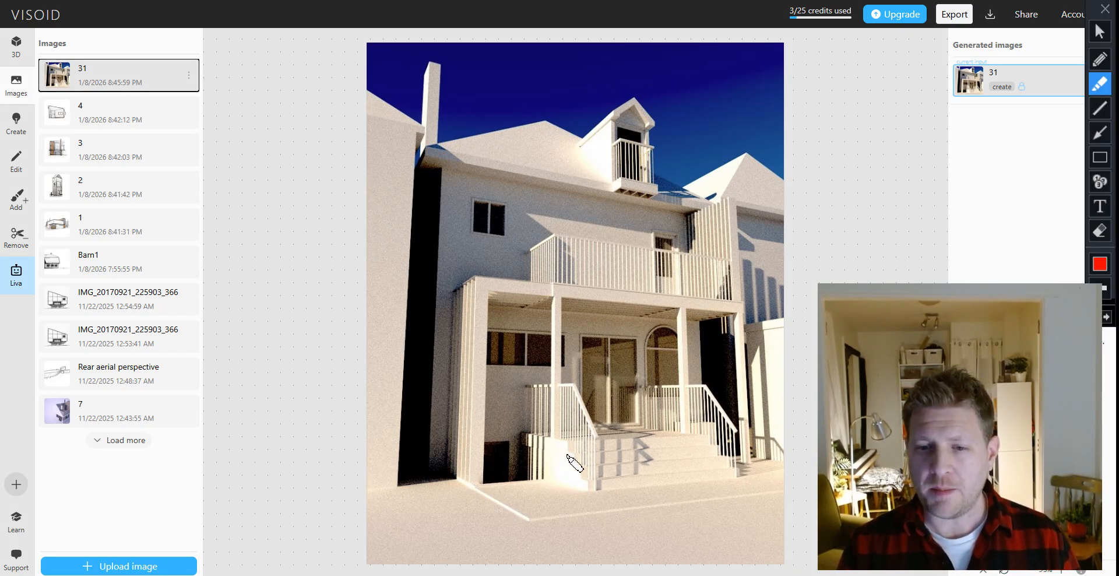
mouse_move(685, 204)
mouse_down()
mouse_move(475, 303)
mouse_move(800, 404)
mouse_up()
drag(800, 309, 537, 215)
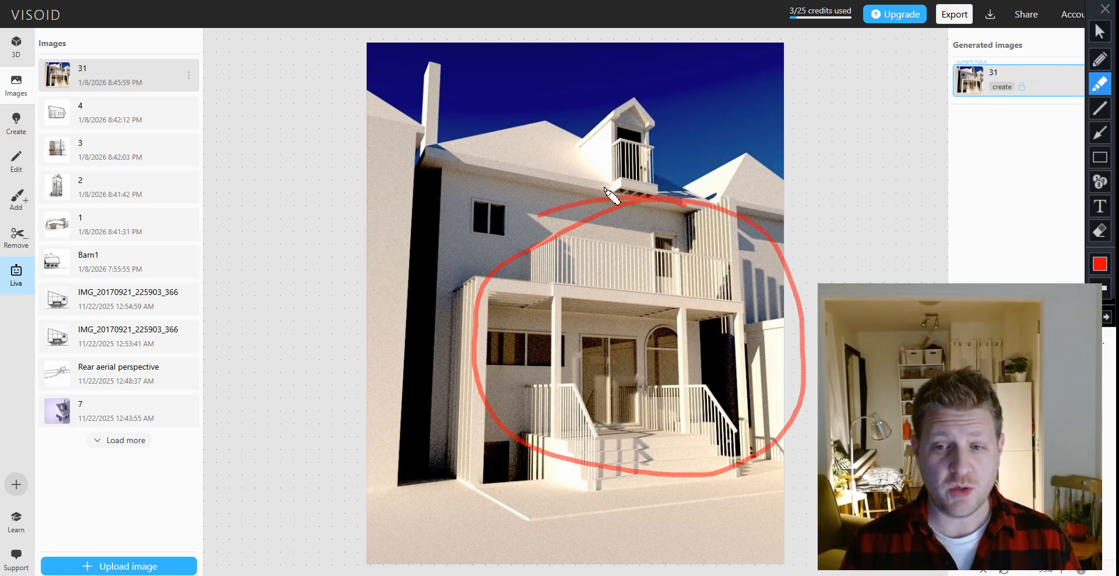
key(Escape)
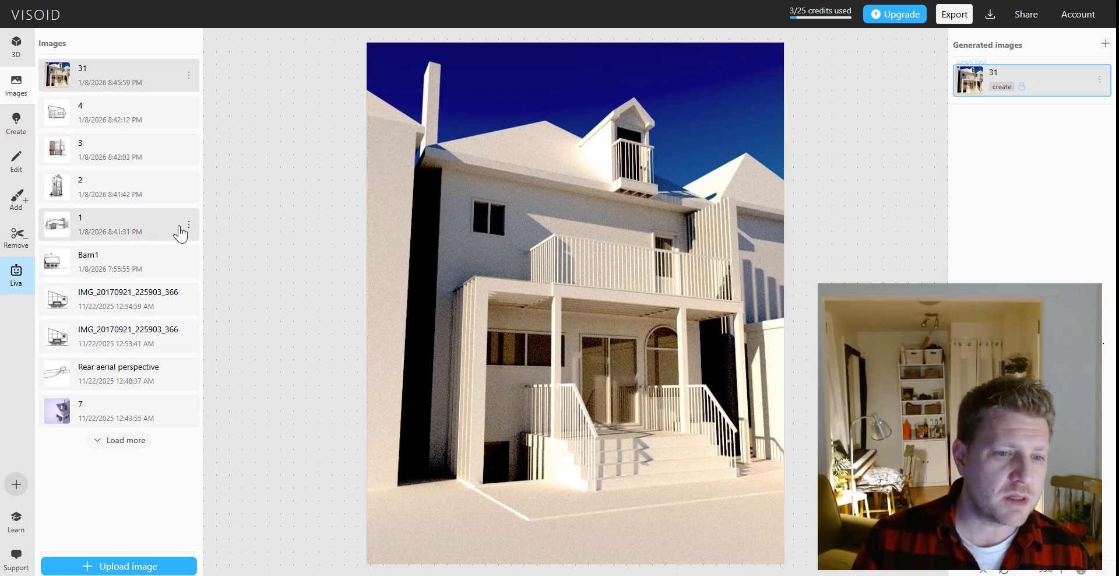
Select the Barn1 sketch and replace the laneway house prompt with one generated automatically from the barn sketch.
click(97, 264)
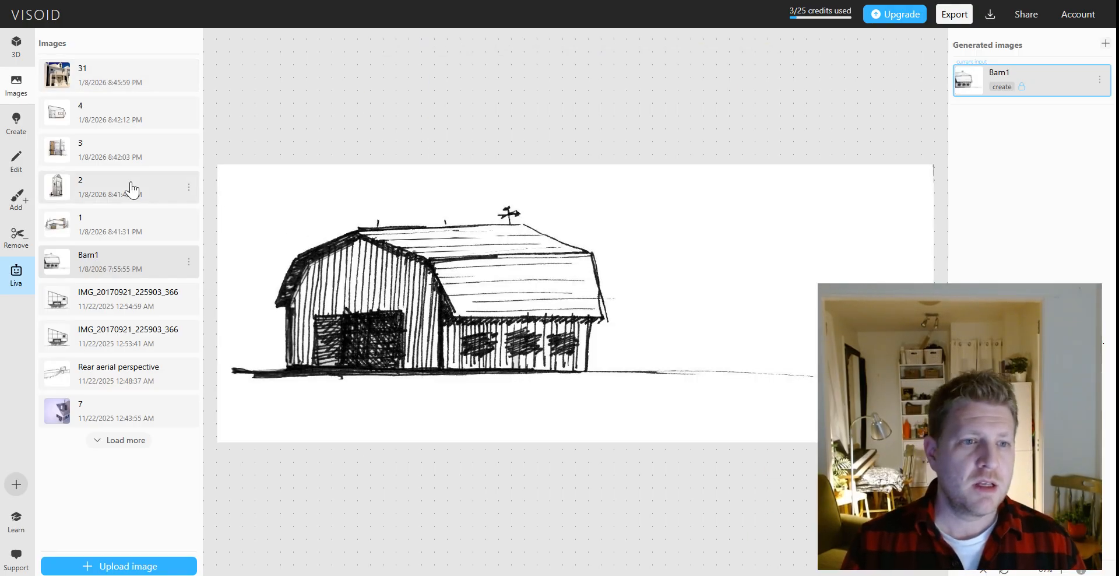
click(18, 121)
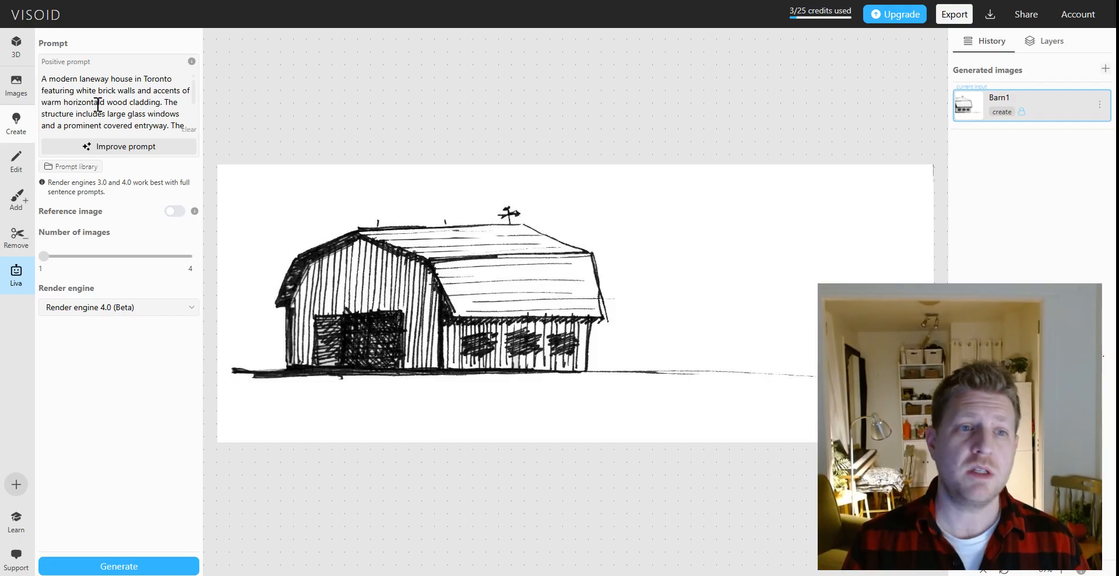
double_click(97, 104)
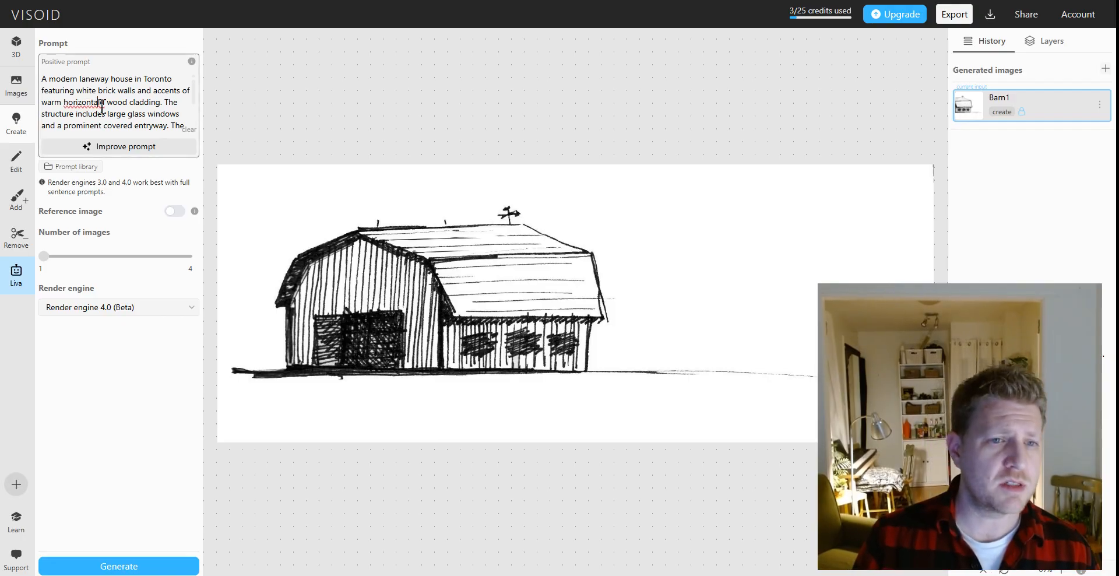
double_click(107, 92)
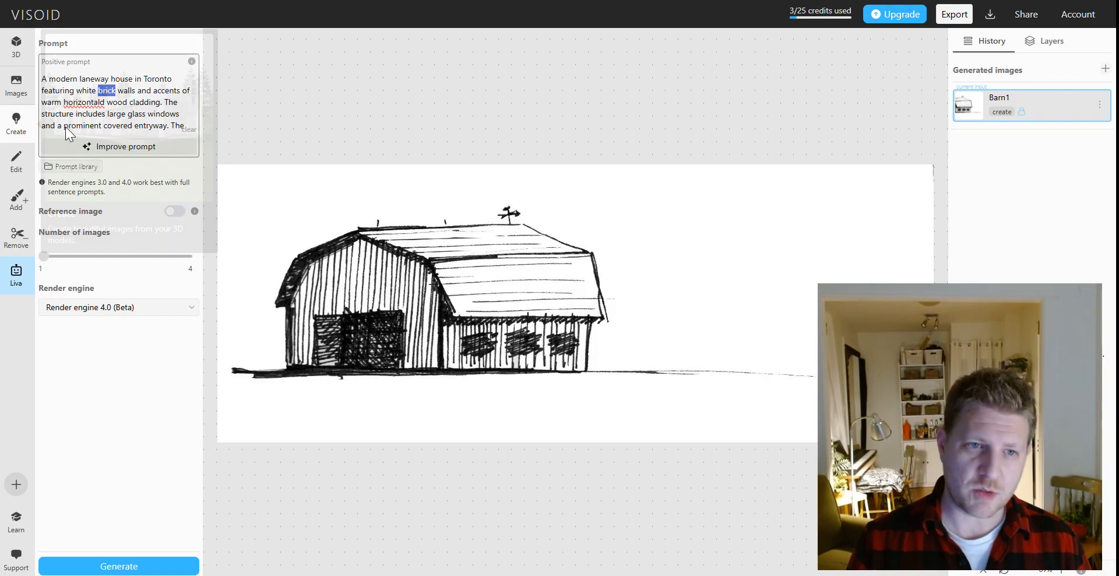
triple_click(84, 108)
key(BackSpace)
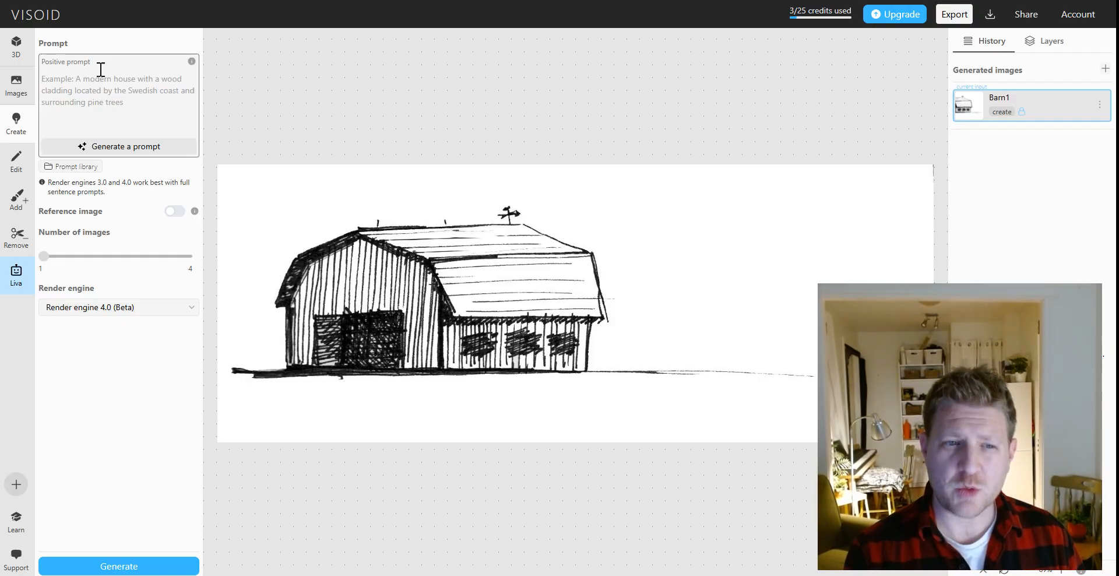
click(115, 146)
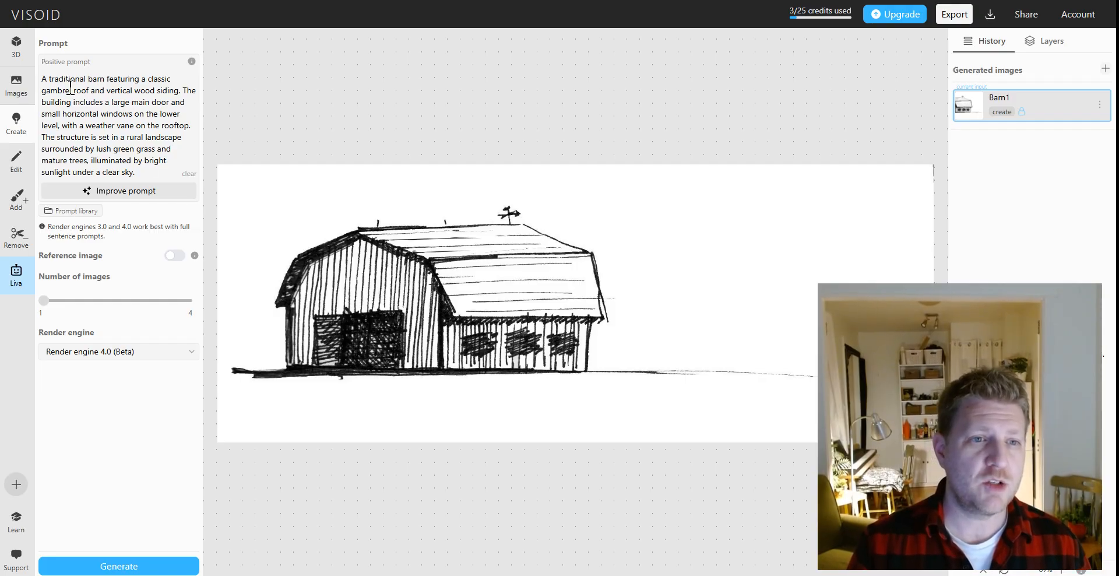
Begin the prompt with "A modern barn-style house with gambrel roof and weather vane featuring vertical wood cladding." before the existing description.
click(58, 64)
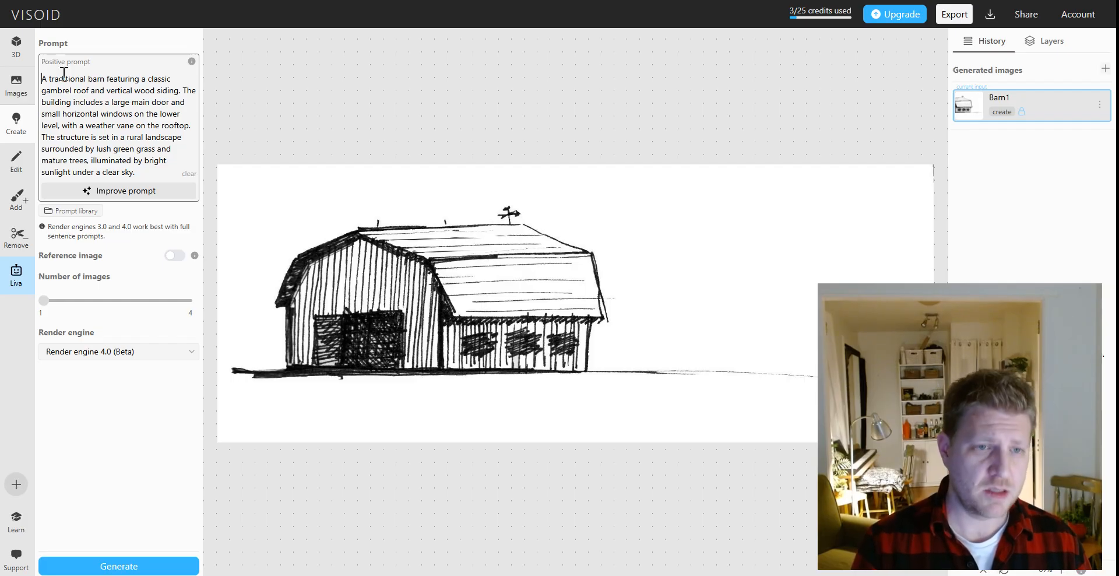
text(A modern barn-style house)
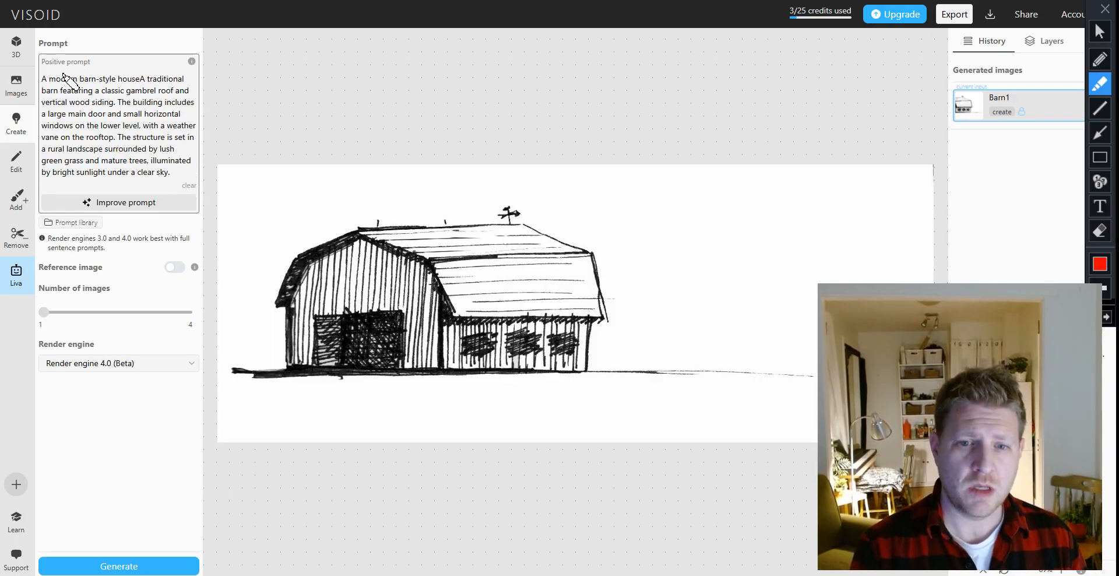
text( with am)
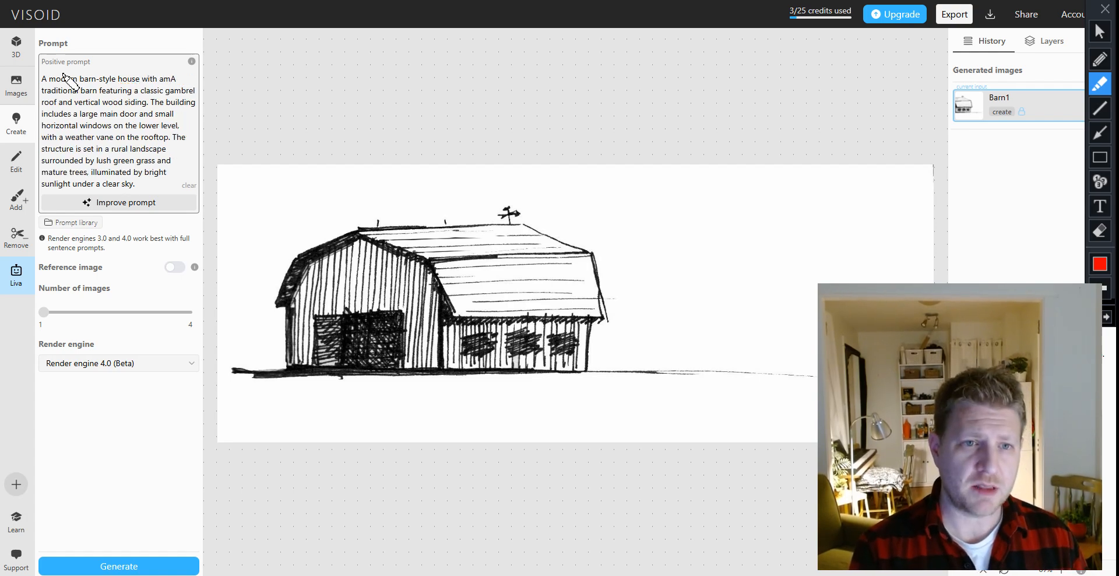
text(mbrel roof and )
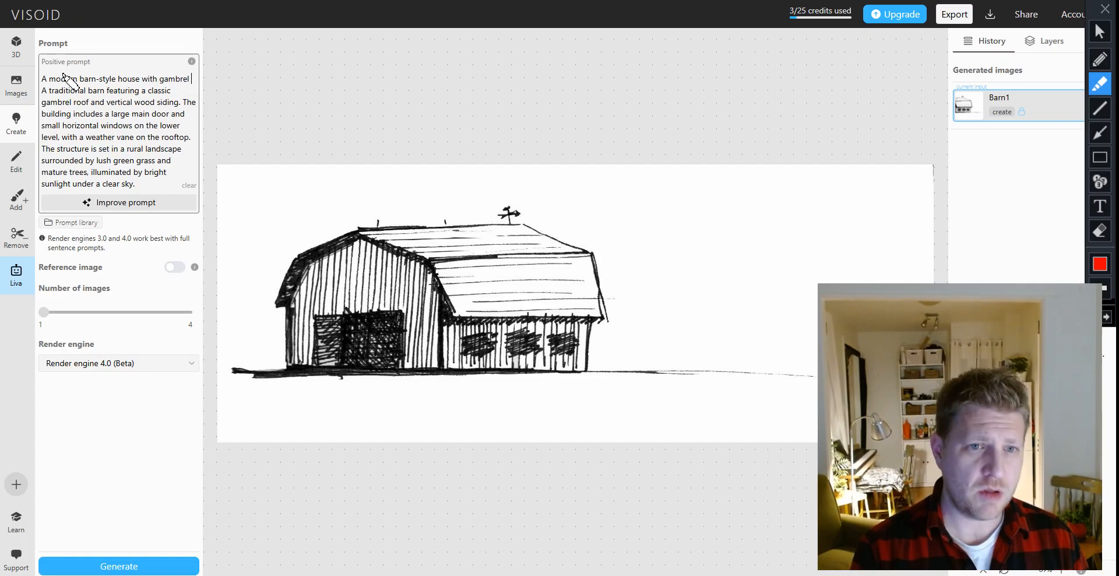
text(weather vane)
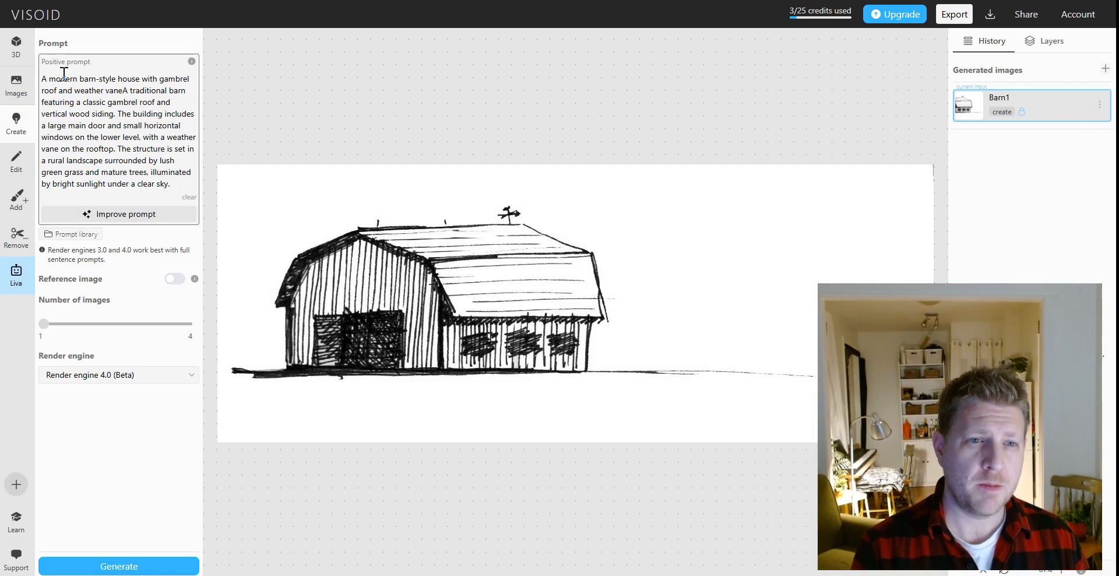
text( featuring)
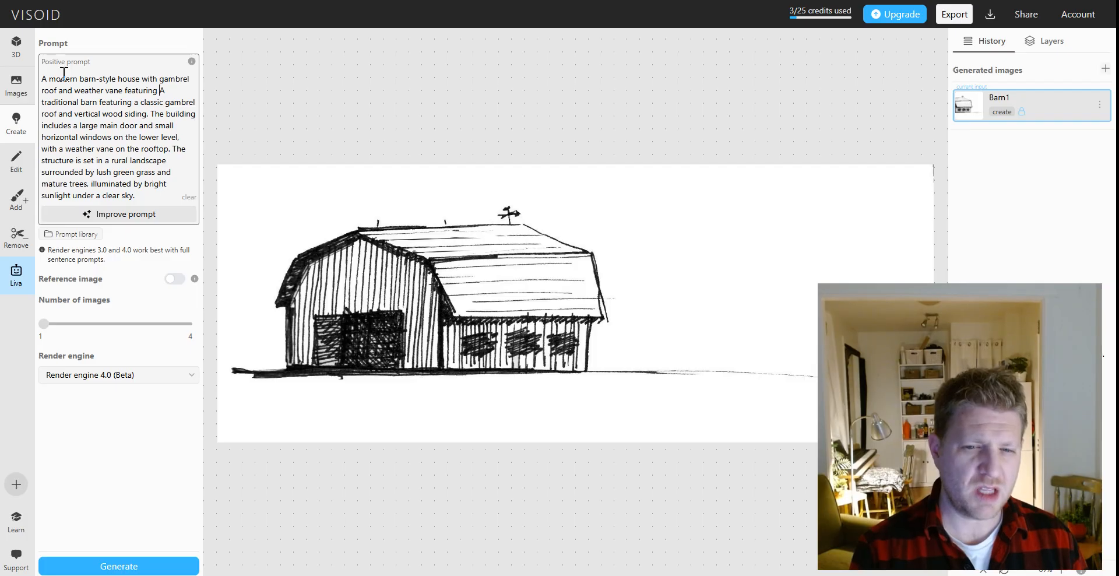
text( vertical wood )
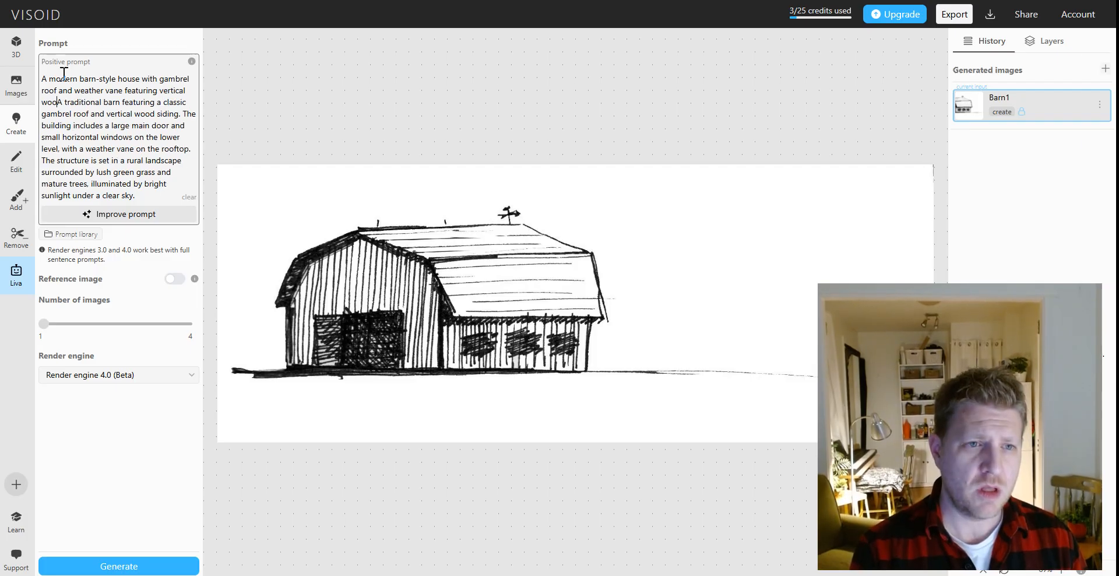
text(cladding)
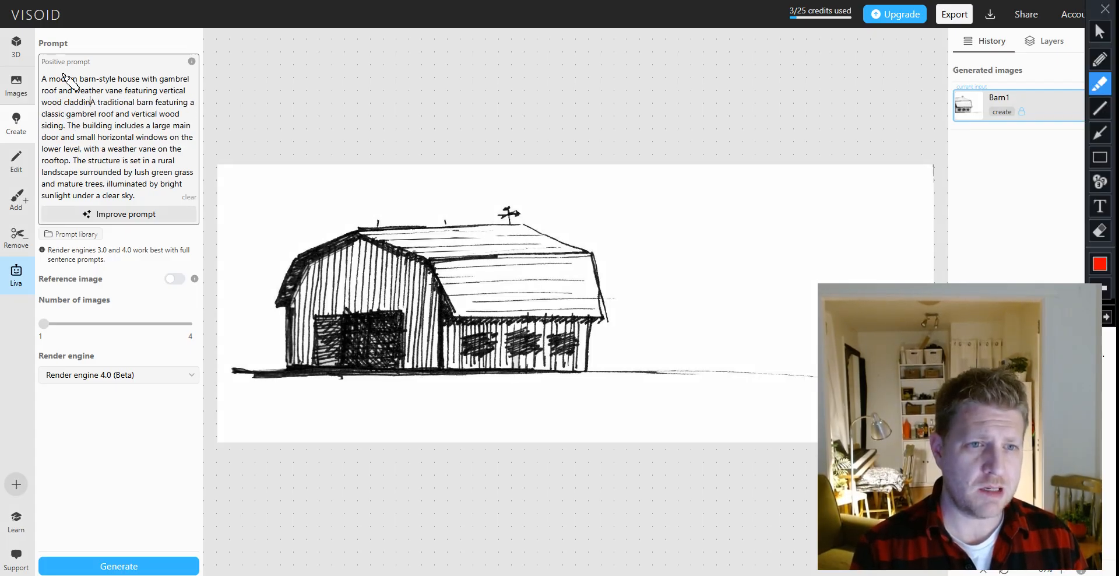
text(. )
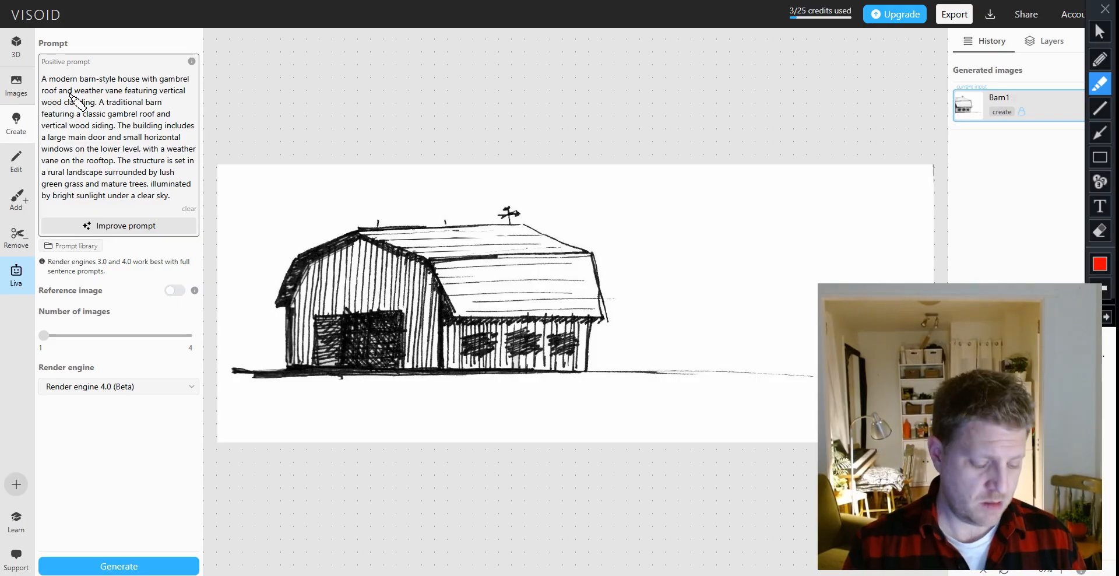
text(d)
key(BackSpace)
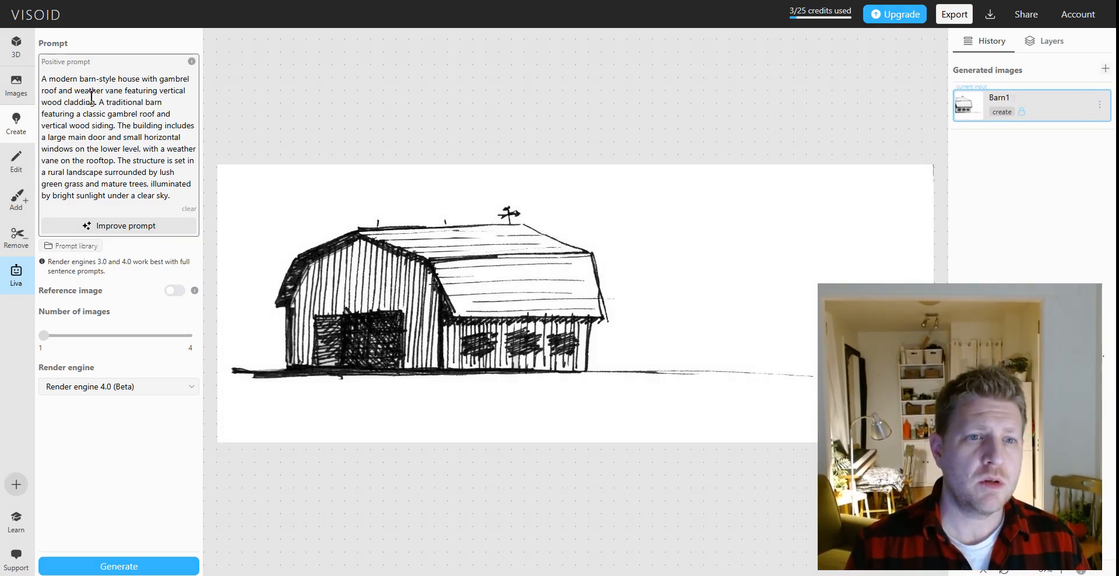
Insert "natural" before "wood cladding" and "Ontario" before "landscape" in the prompt.
click(200, 92)
text(batural)
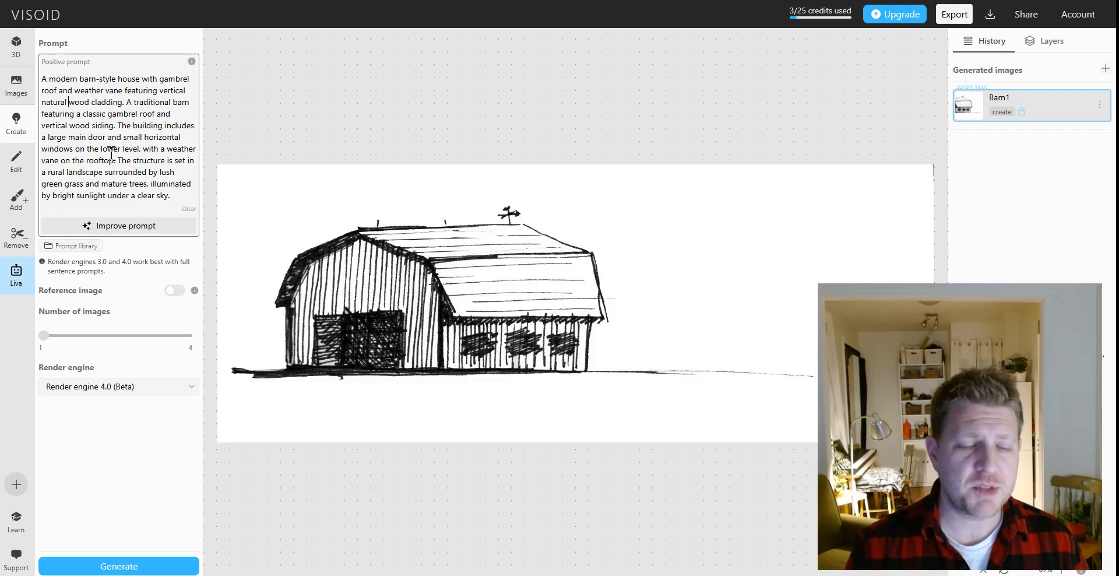
drag(114, 160, 167, 149)
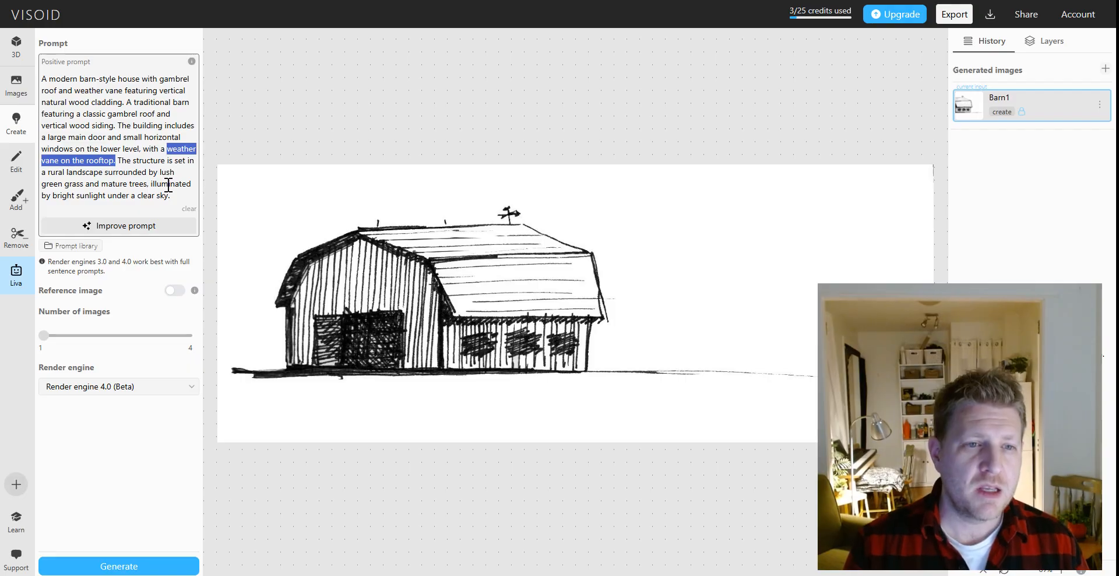
click(66, 173)
text(Ontario)
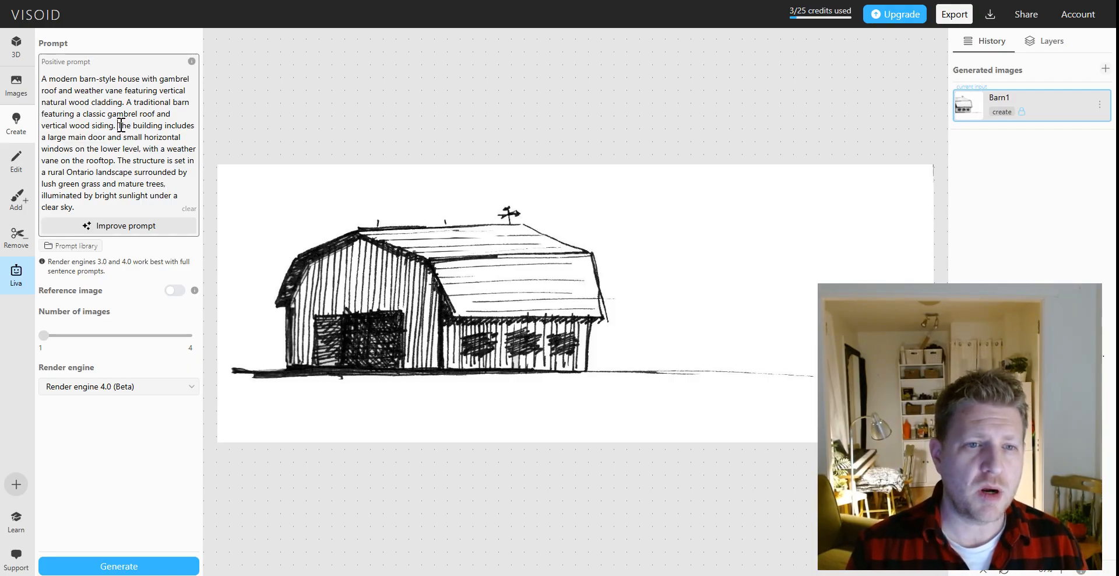
Delete the sentence about a traditional barn with classic gambrel roof and vertical wood siding, and have the prompt improved automatically.
drag(118, 126, 123, 127)
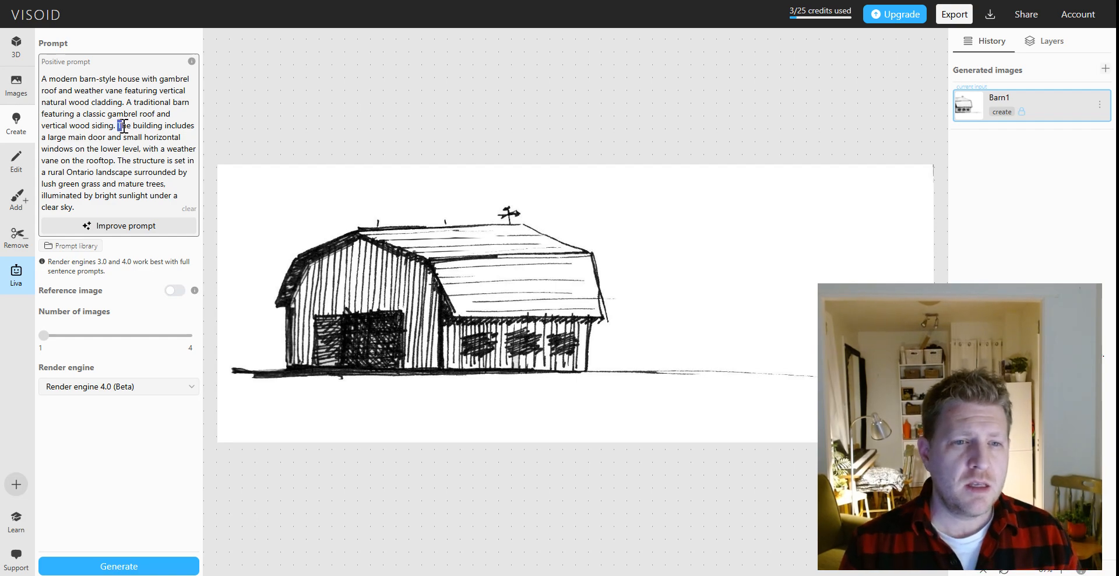
click(127, 103)
drag(128, 106, 120, 125)
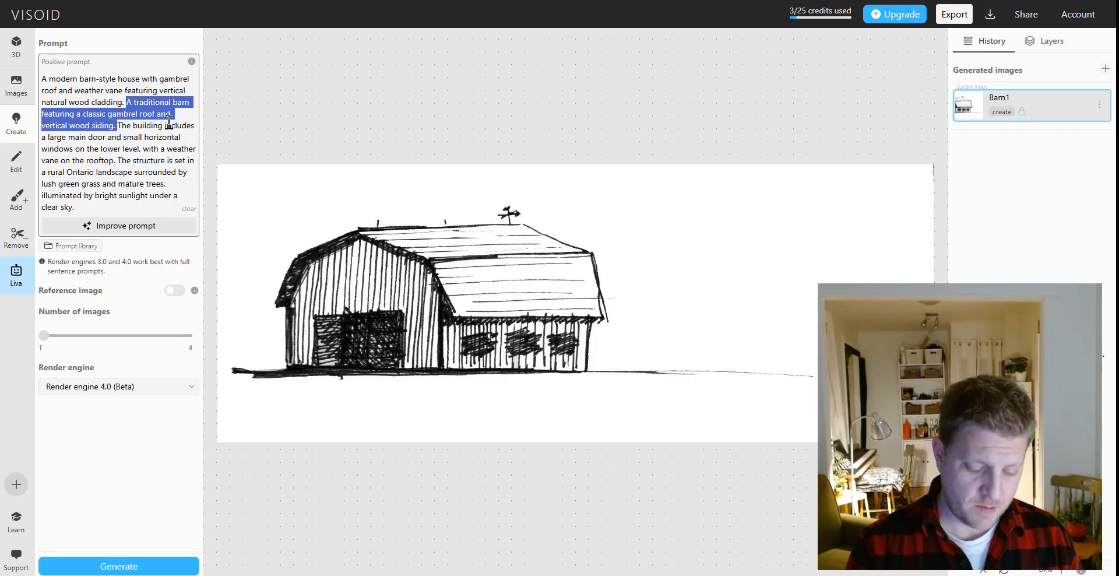
key(BackSpace)
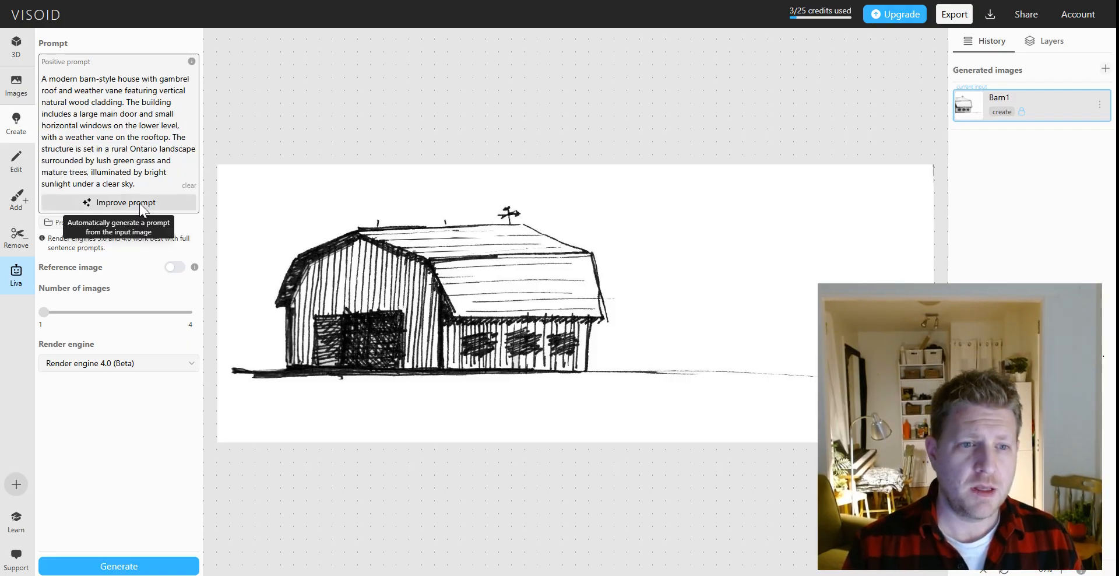
click(141, 202)
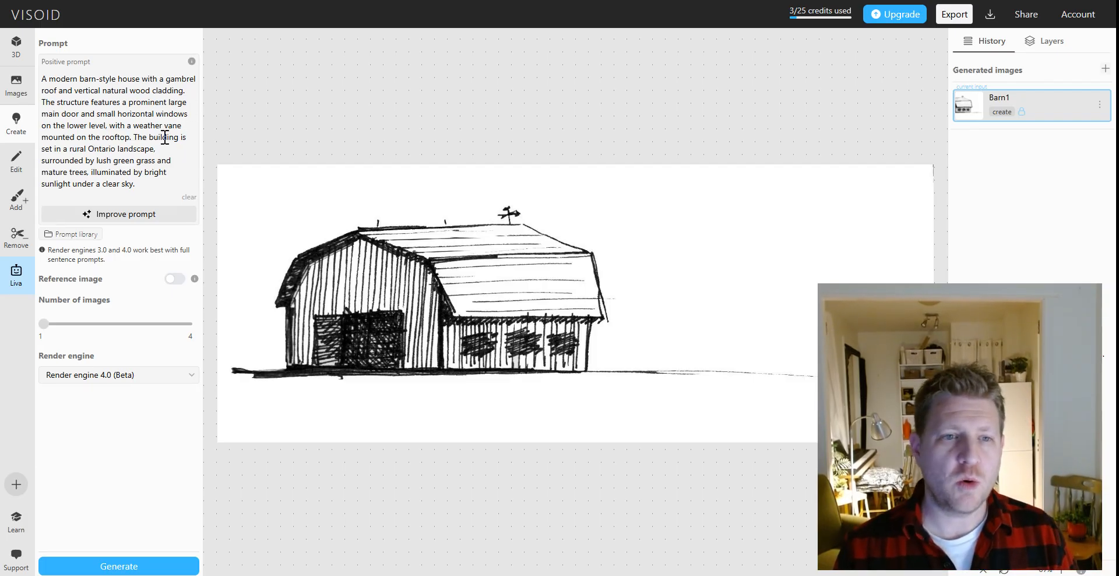
Replace "small" with "3" before "horizontal windows" in the prompt and generate the barn render.
click(121, 112)
key(BackSpace)
key(BackSpace)
key(BackSpace)
key(BackSpace)
key(BackSpace)
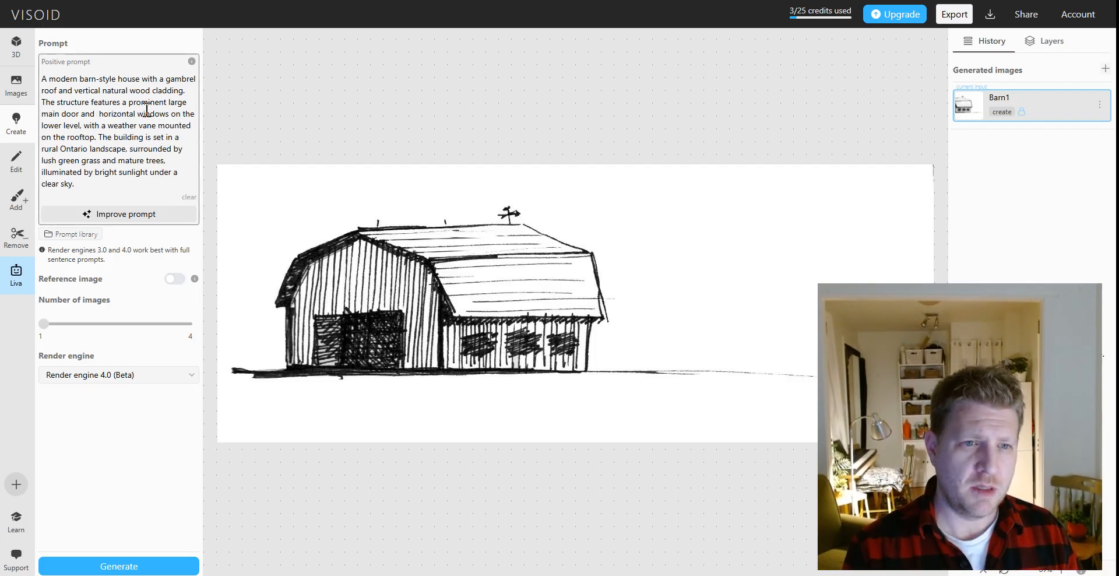
text(3)
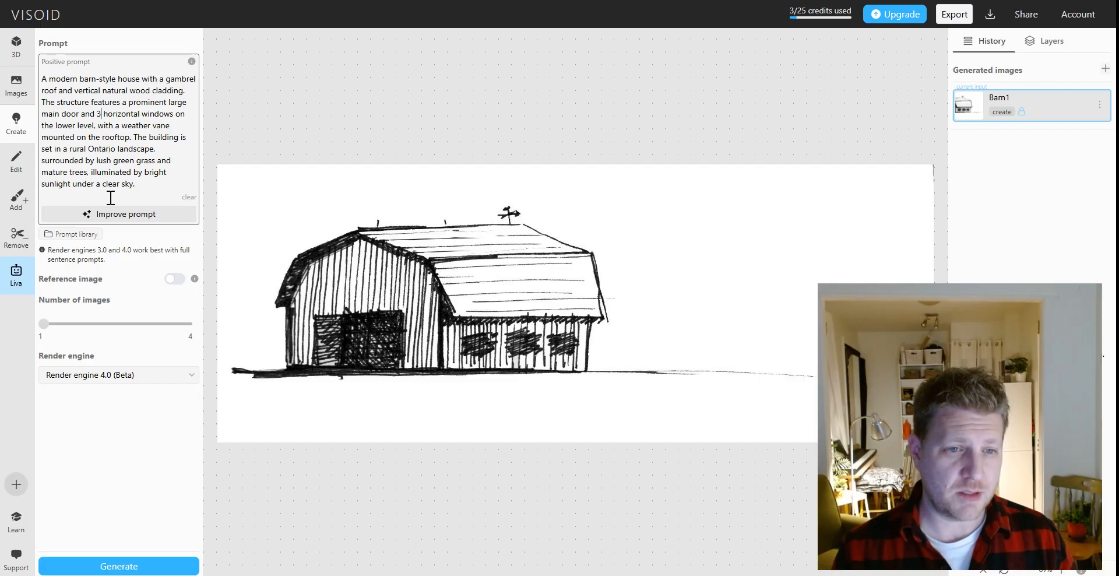
click(94, 567)
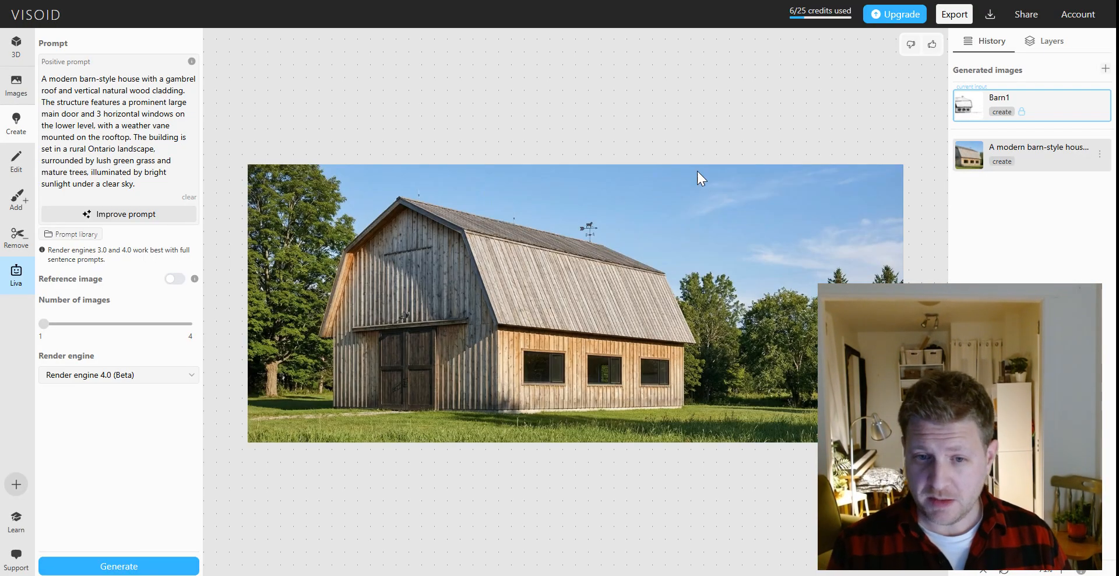
View the Barn1 sketch, trace the barn's outer wall, roof ridge and front in red, and clear the marks.
click(1049, 112)
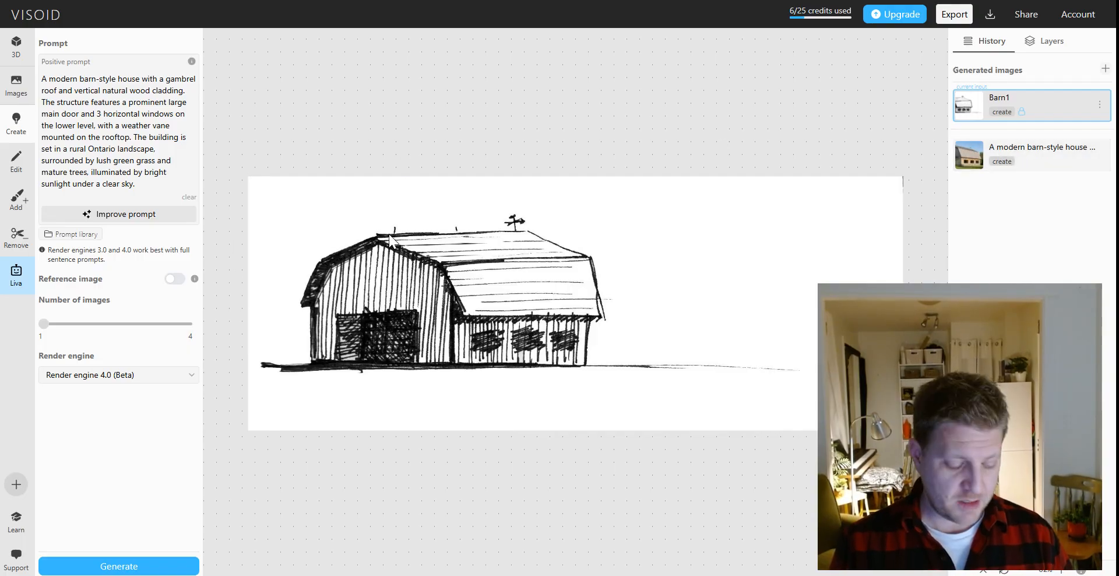
key(ctrl+alt+d)
mouse_move(303, 357)
mouse_down()
mouse_move(301, 322)
mouse_move(348, 256)
mouse_up()
mouse_move(307, 222)
mouse_down()
mouse_move(556, 227)
mouse_move(557, 238)
mouse_up()
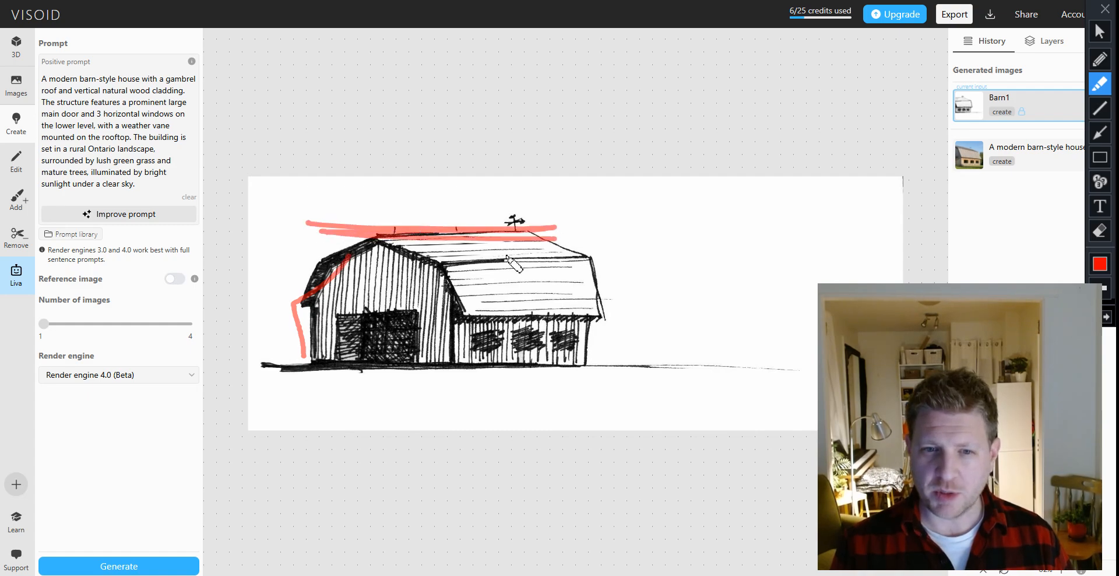
drag(402, 257, 435, 344)
key(ctrl+alt+d)
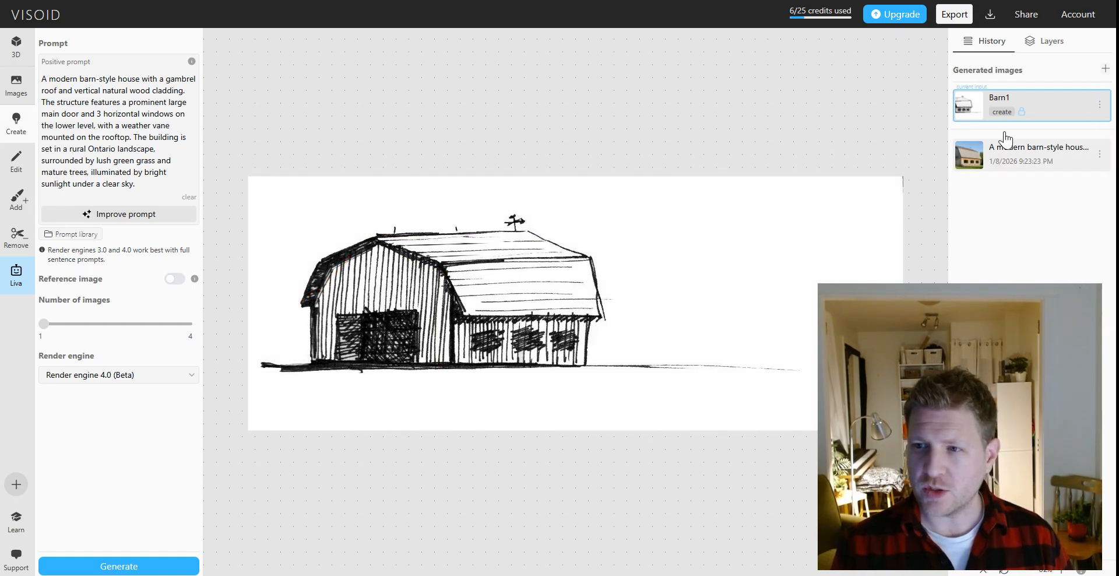
Return to the generated barn-style house render and mark its main door in red.
click(1013, 175)
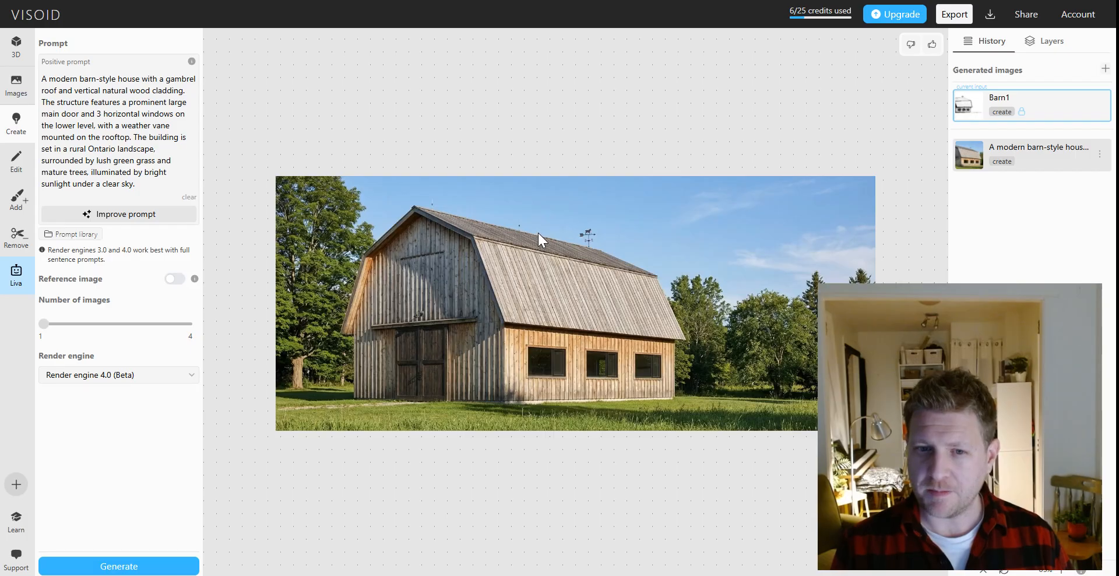
key(ctrl+alt+d)
mouse_move(454, 324)
mouse_down()
mouse_move(393, 386)
mouse_move(464, 349)
mouse_move(466, 385)
mouse_up()
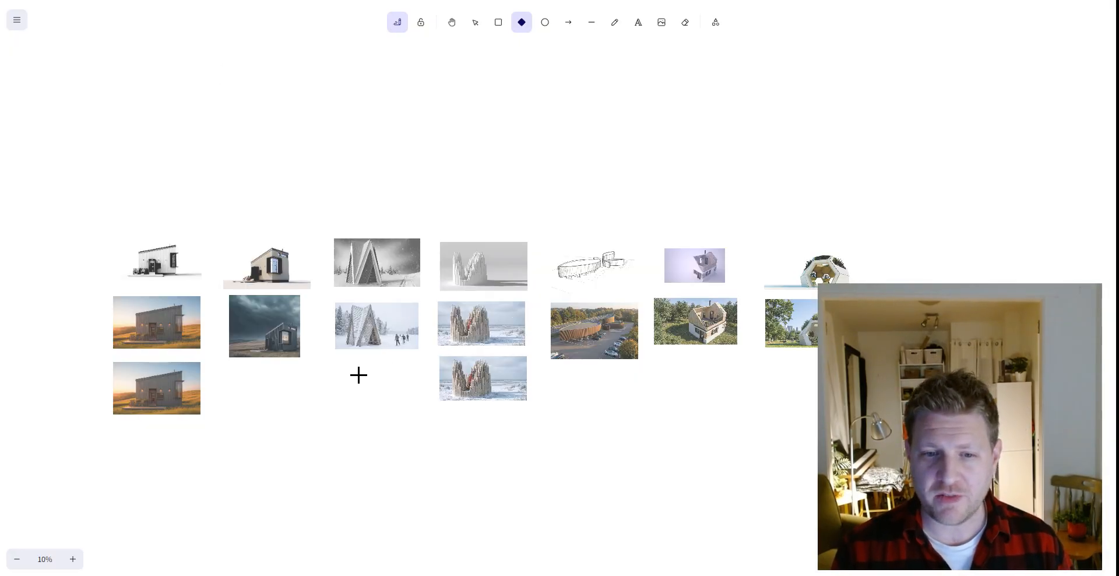
On the whiteboard, examine the sunset cabin render, draw a red line through its wall lights, and clear the line.
scroll(126, 402, up, 5)
scroll(155, 427, down, 3)
scroll(154, 427, down, 5)
ctrl+scroll(135, 417, up, 10)
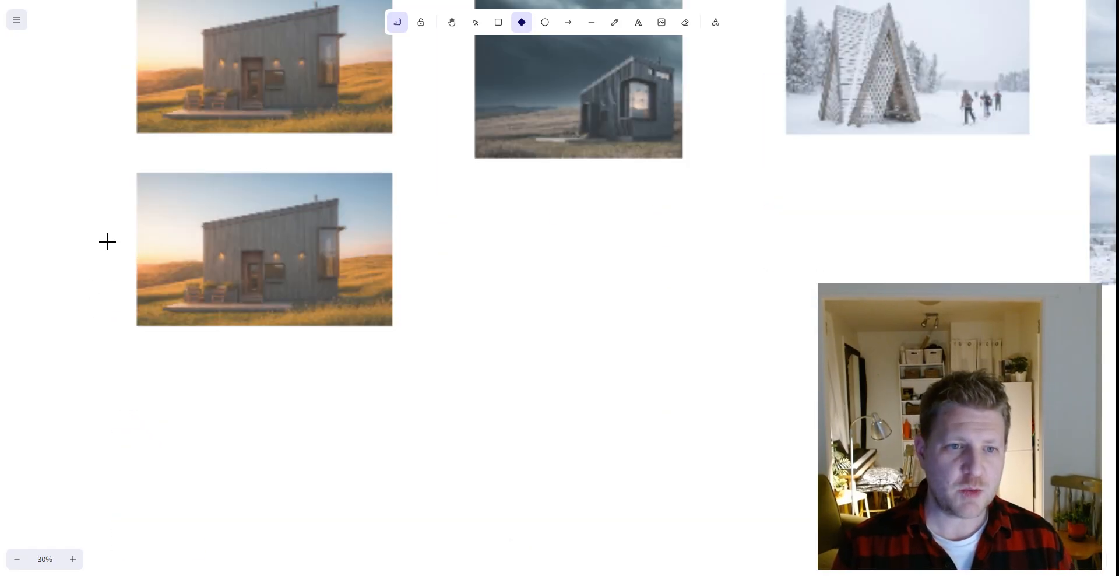
scroll(477, 417, up, 6)
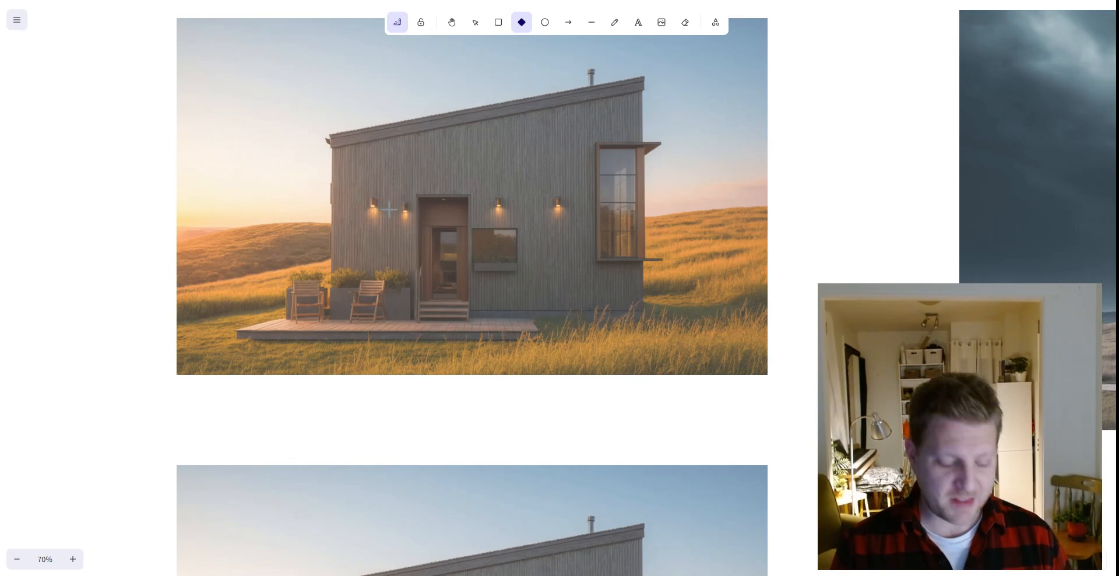
key(ctrl+alt+d)
drag(368, 205, 576, 210)
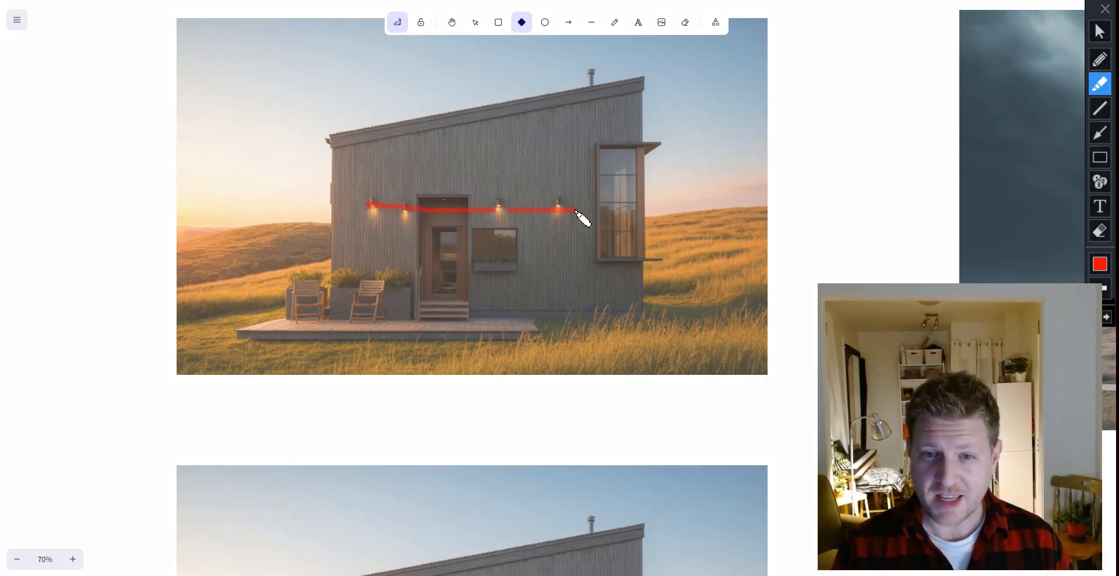
key(ctrl+alt+d)
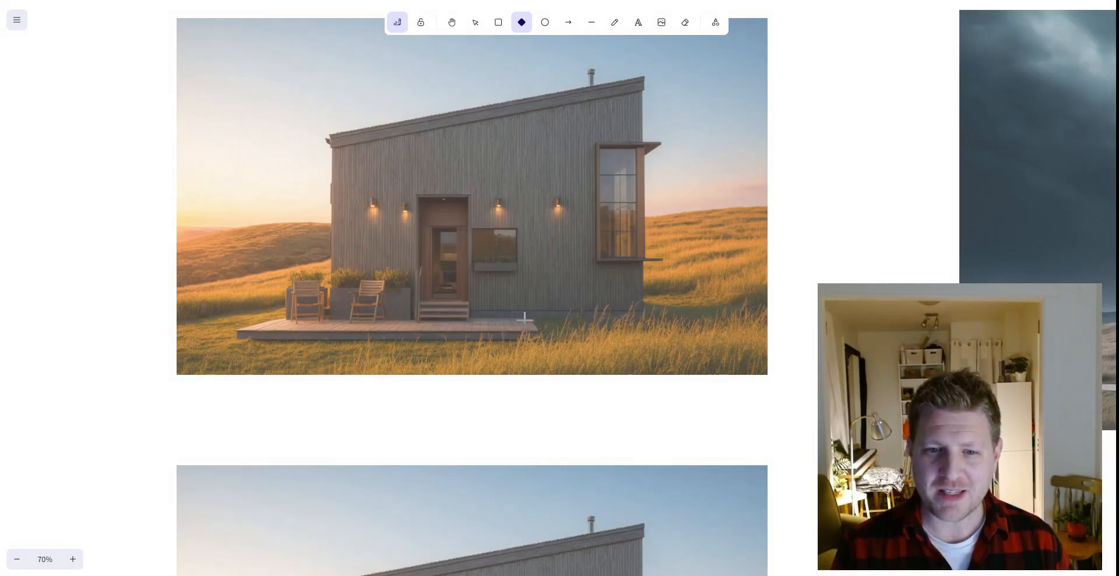
scroll(560, 350, down, 6)
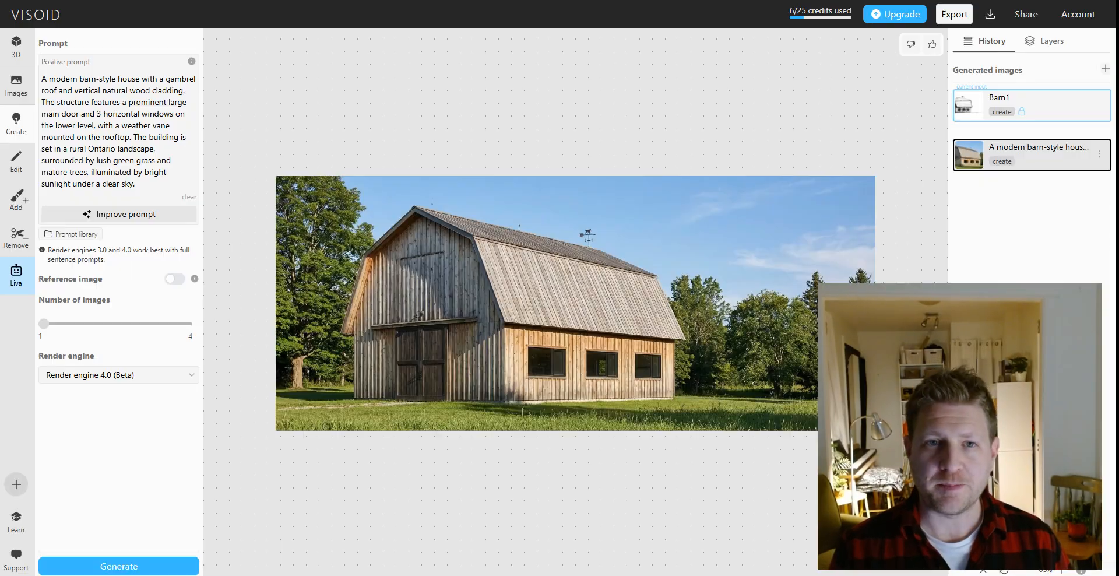
Outline the barn render's main door in red, clear it, scribble over the roof cladding, and clear that mark too.
key(ctrl+alt+g)
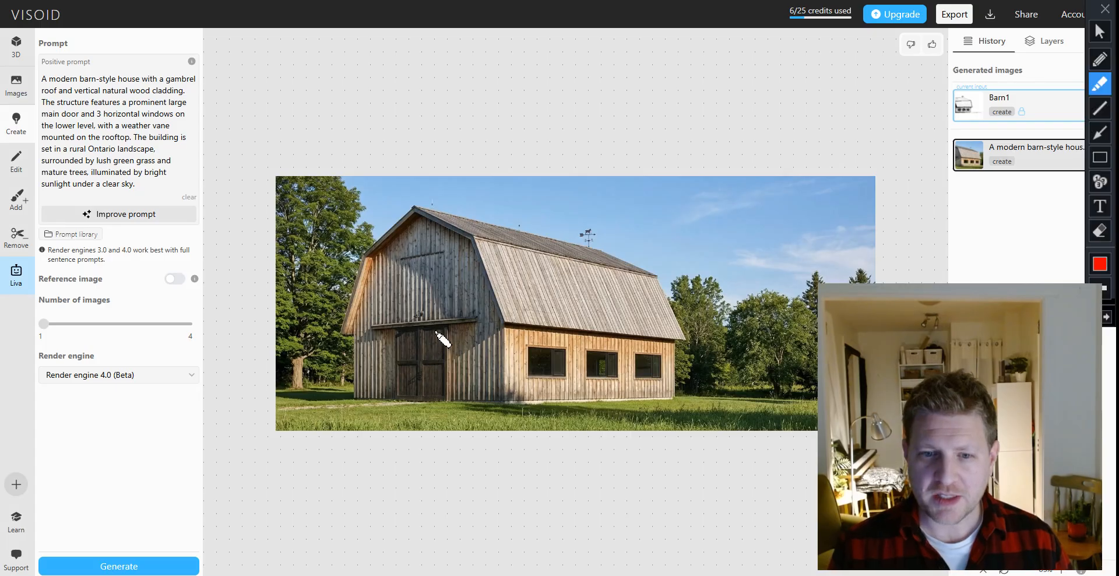
mouse_move(445, 326)
mouse_down()
mouse_move(394, 370)
mouse_move(443, 400)
mouse_move(420, 321)
mouse_up()
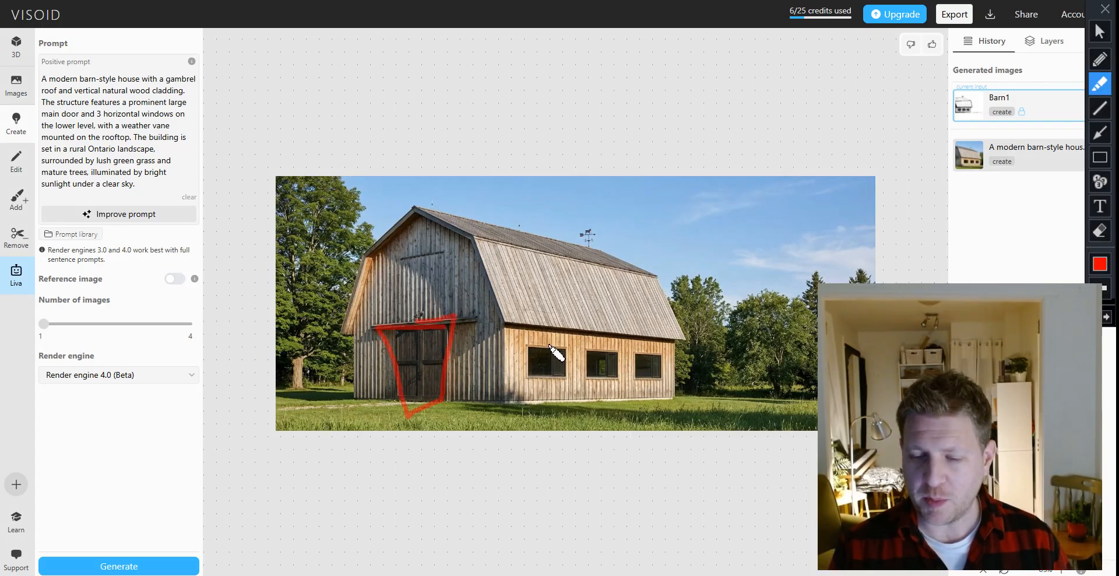
key(ctrl+alt+g)
key(ctrl+alt+g)
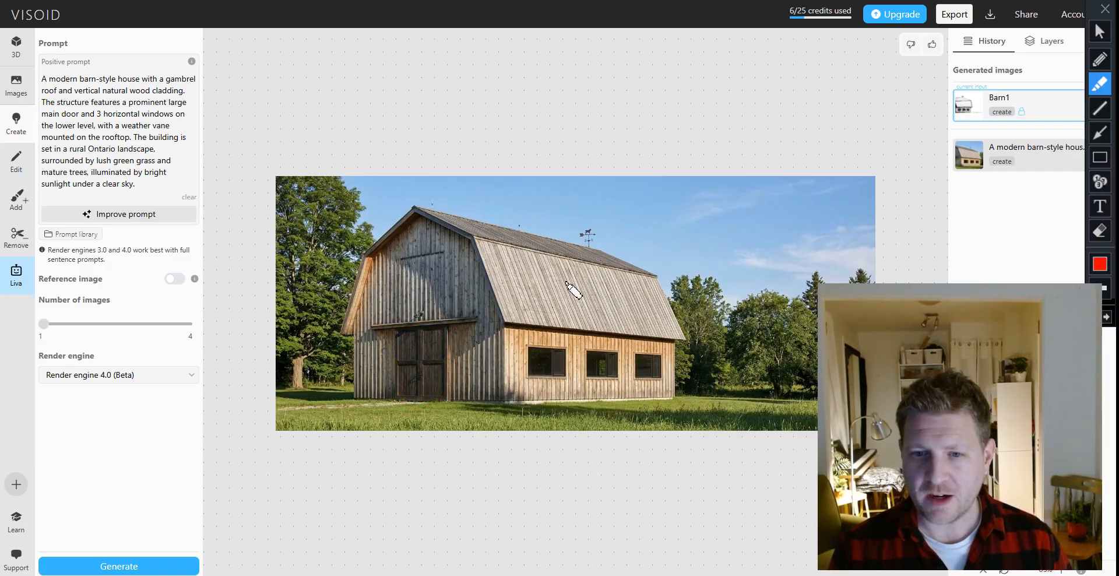
drag(550, 278, 623, 302)
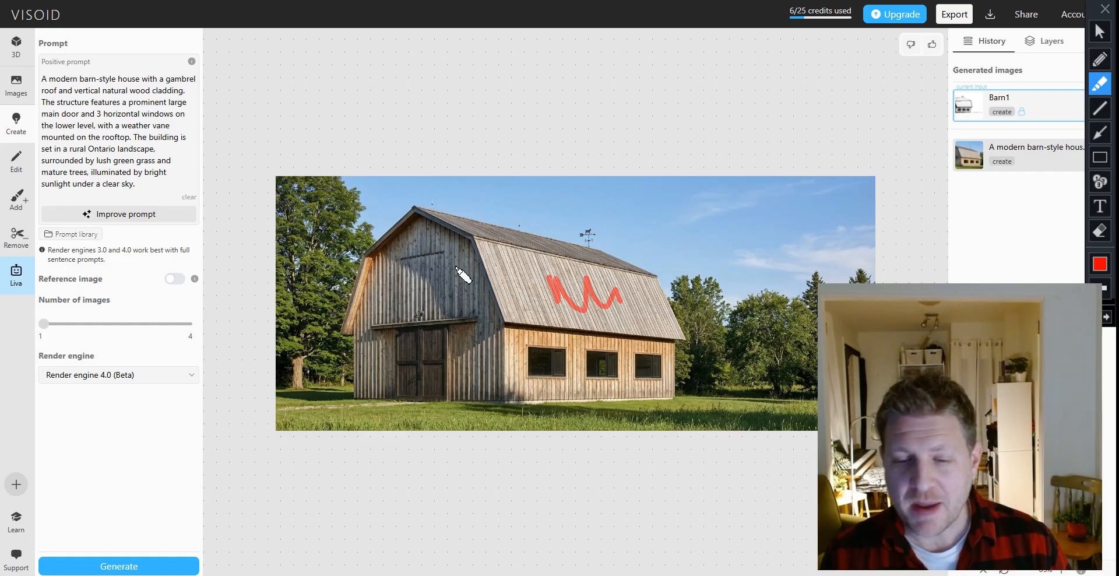
key(Escape)
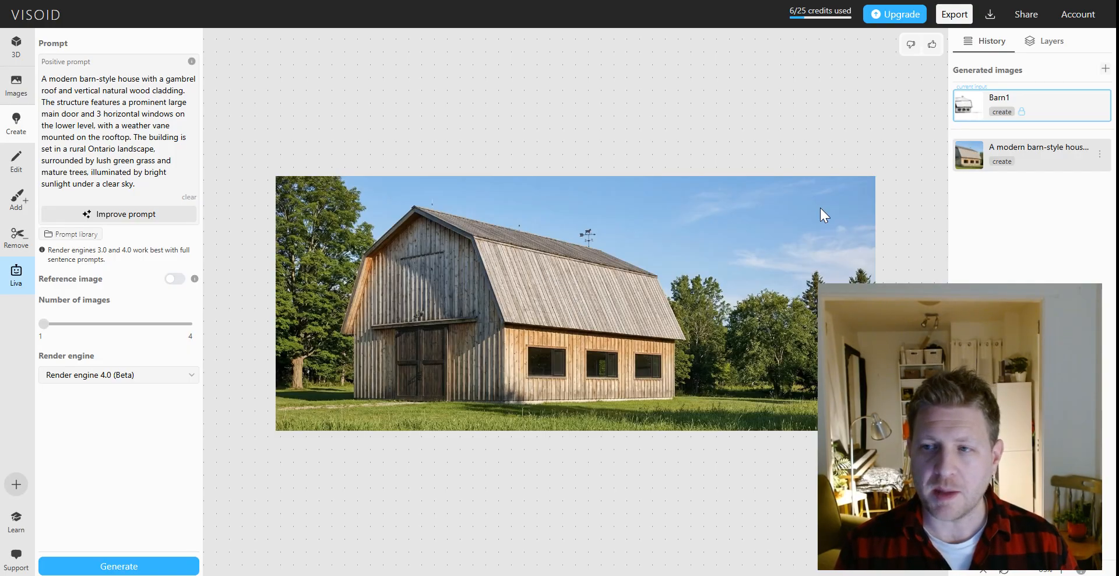
Open uploaded sketch 4 of the angular shed and bring up its render creation settings.
click(21, 92)
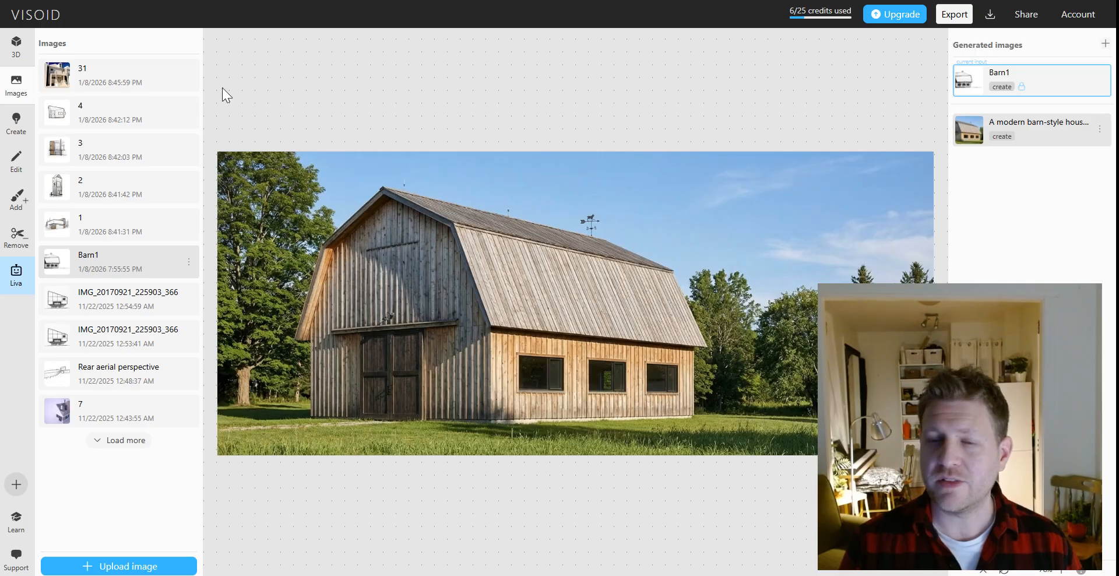
click(134, 114)
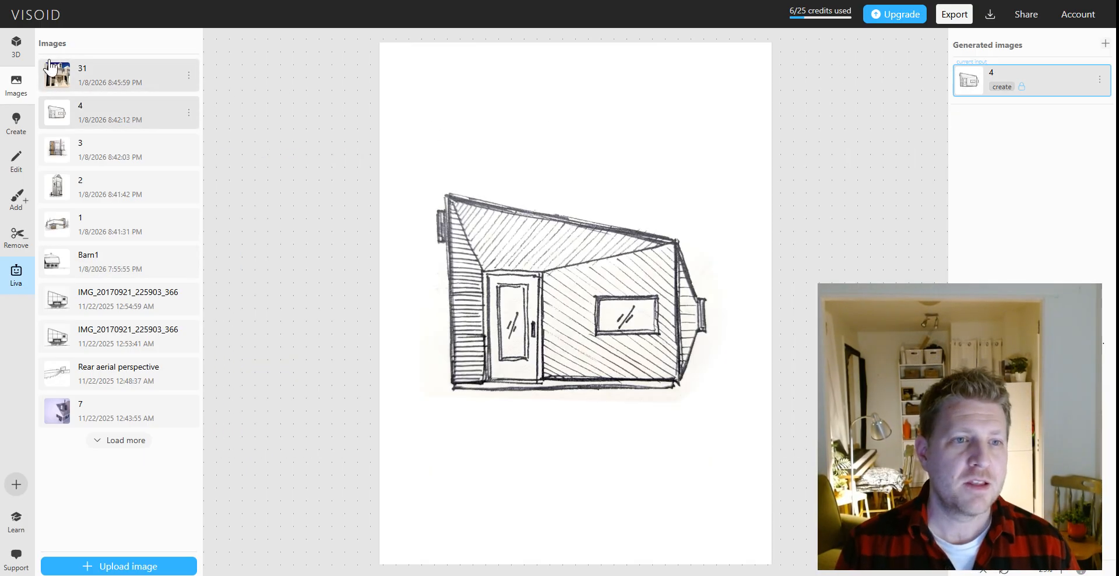
click(20, 131)
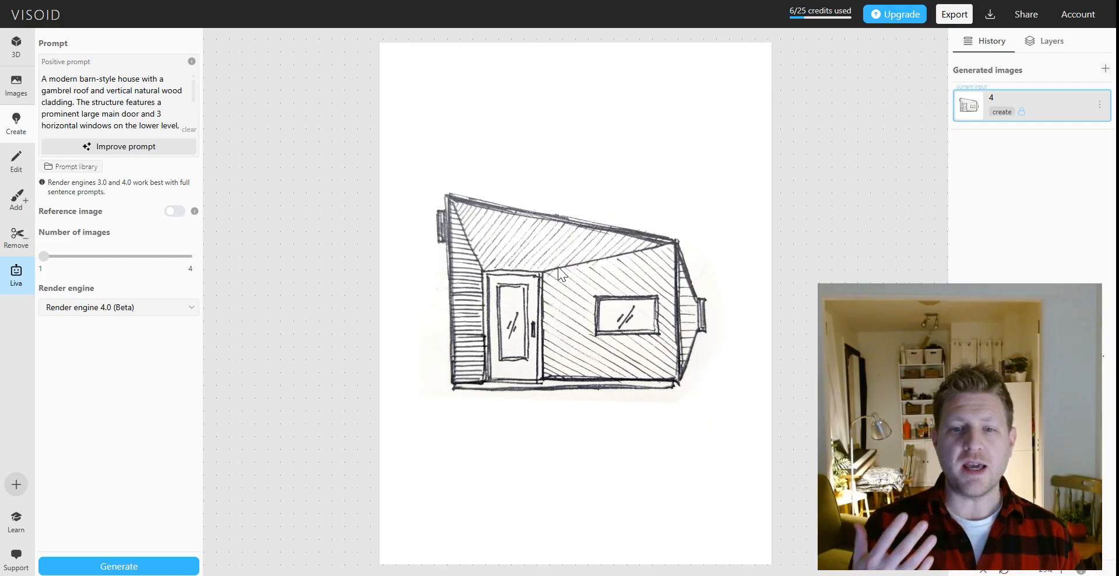
Outline the sketched shed's front in red, draw a simple angular plan view of it below, and clear the marks.
key(ctrl+alt+d)
drag(447, 196, 454, 389)
mouse_move(636, 383)
mouse_down()
mouse_move(683, 345)
mouse_move(679, 239)
mouse_move(448, 198)
mouse_up()
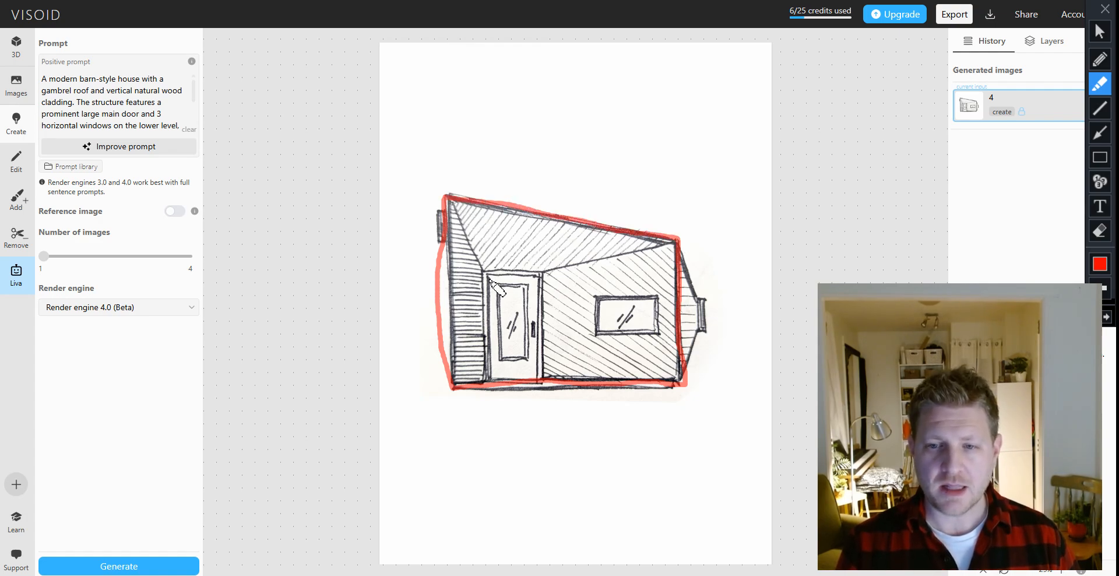
click(455, 456)
drag(458, 456, 654, 459)
drag(454, 457, 453, 437)
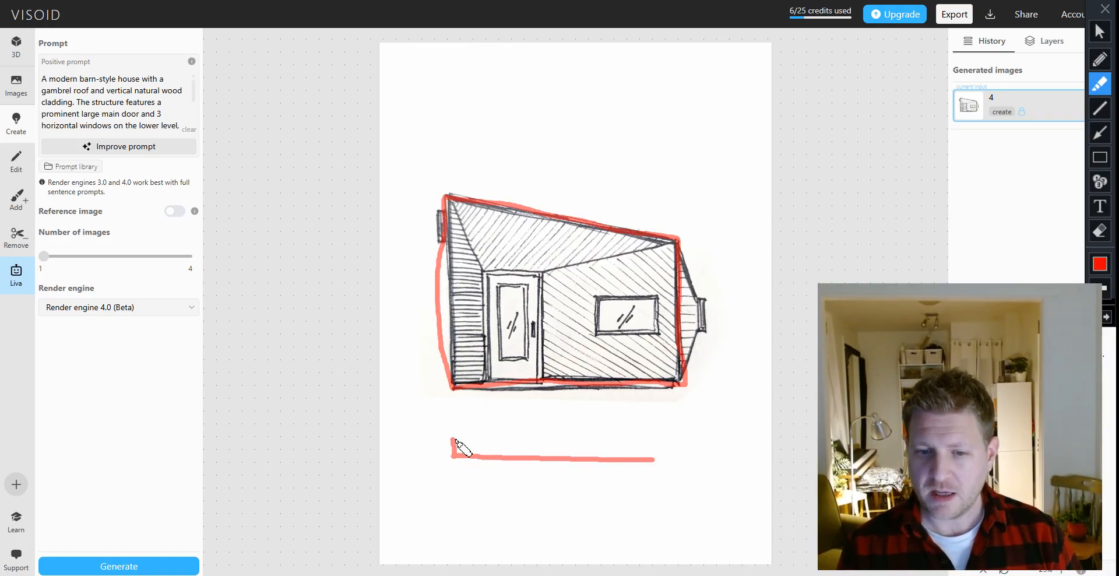
drag(653, 460, 652, 434)
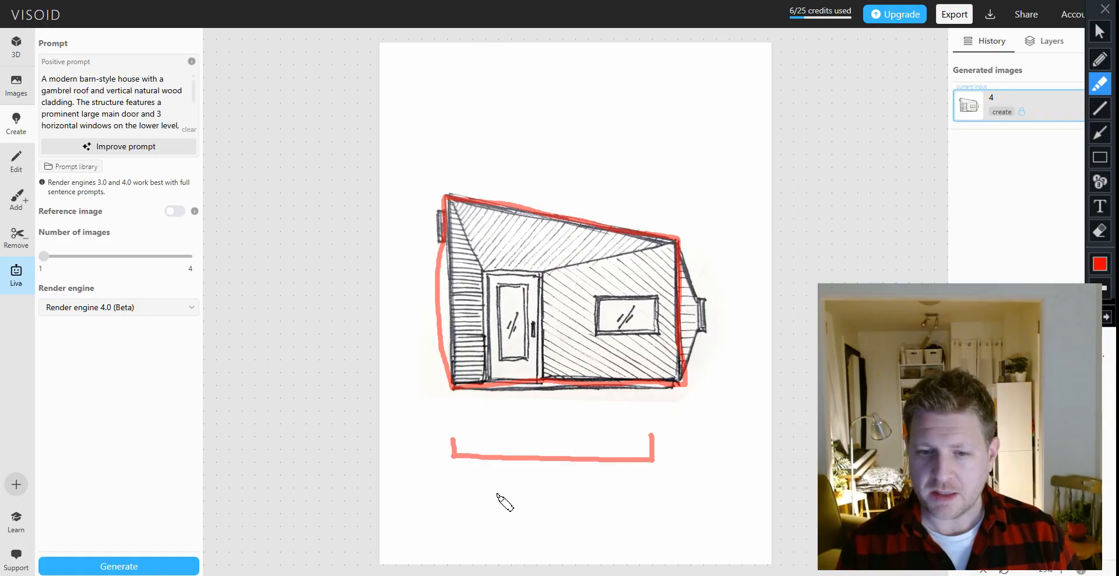
drag(493, 488, 537, 489)
mouse_move(453, 456)
mouse_down()
mouse_move(490, 487)
mouse_move(544, 489)
mouse_move(647, 459)
mouse_up()
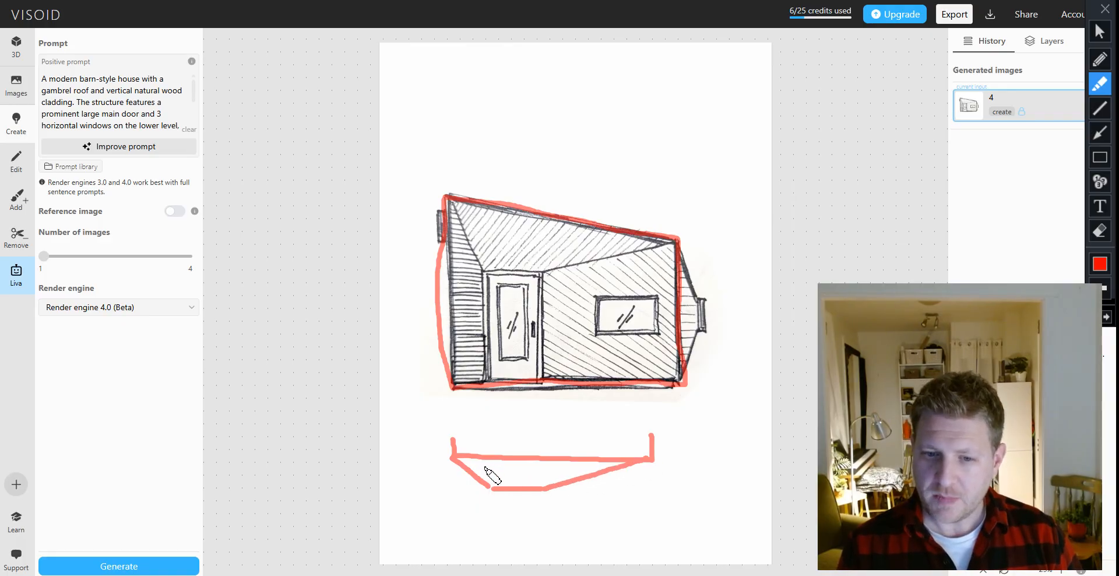
key(Escape)
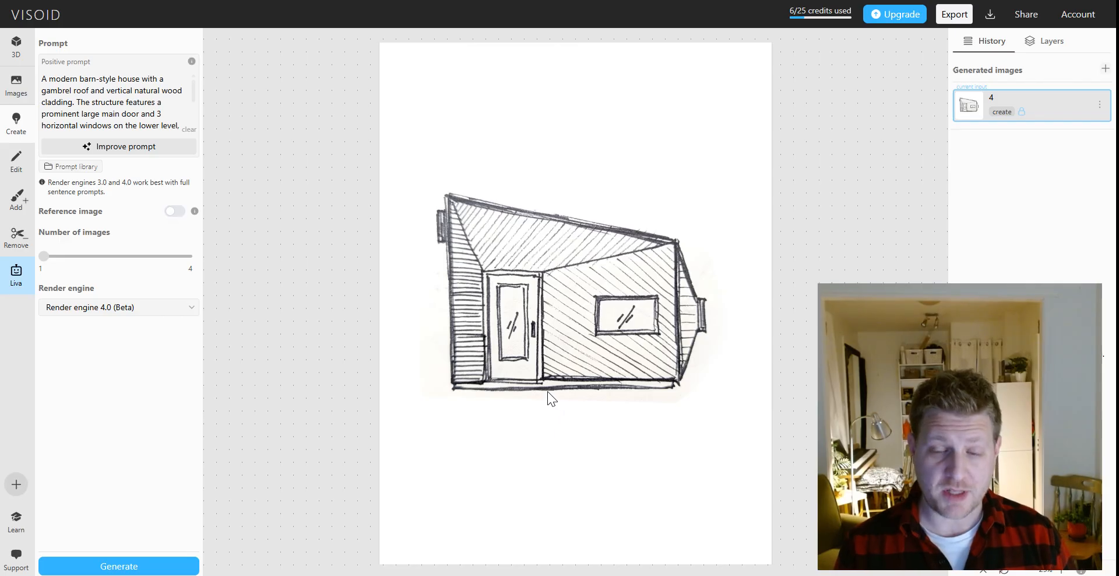
Replace the barn prompt with one generated automatically from sketch 4.
click(92, 80)
key(ctrl+a)
key(BackSpace)
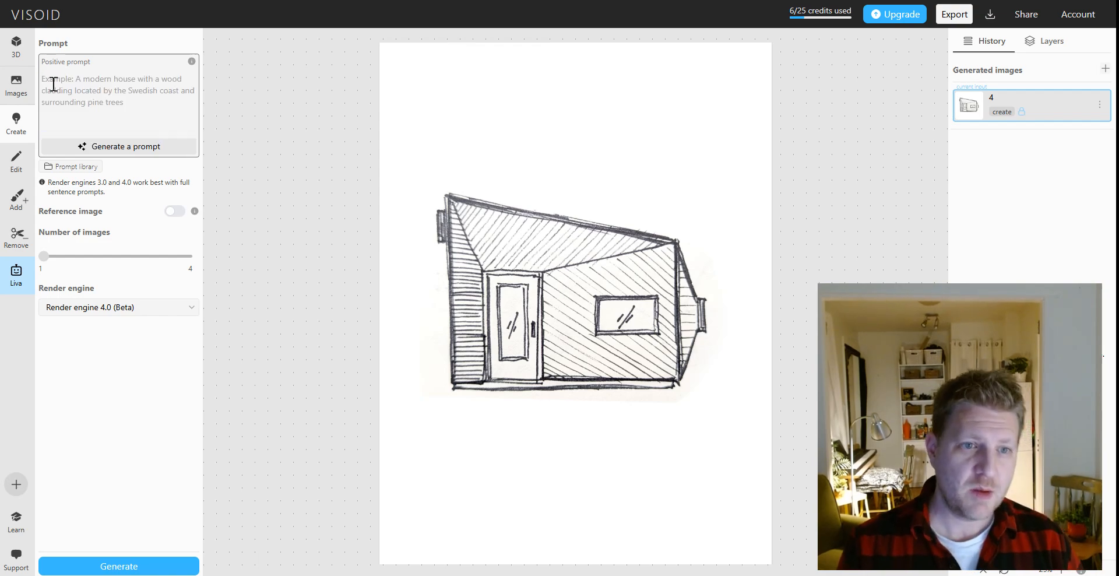
click(93, 146)
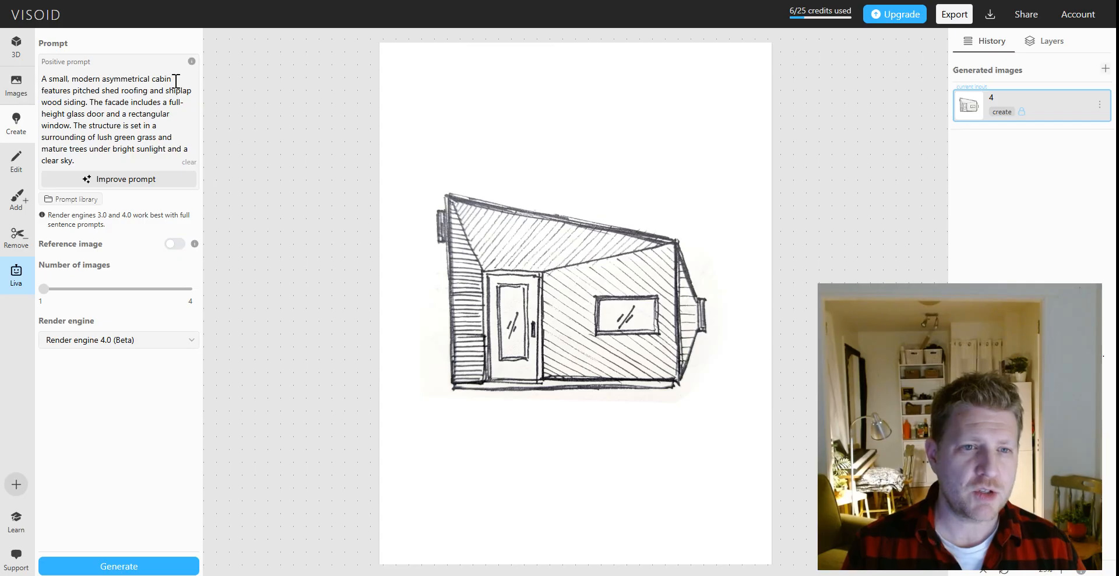
In the prompt, replace "cabin" with "shed" and change the siding description to "angular shiplap wood siding".
drag(176, 79, 152, 80)
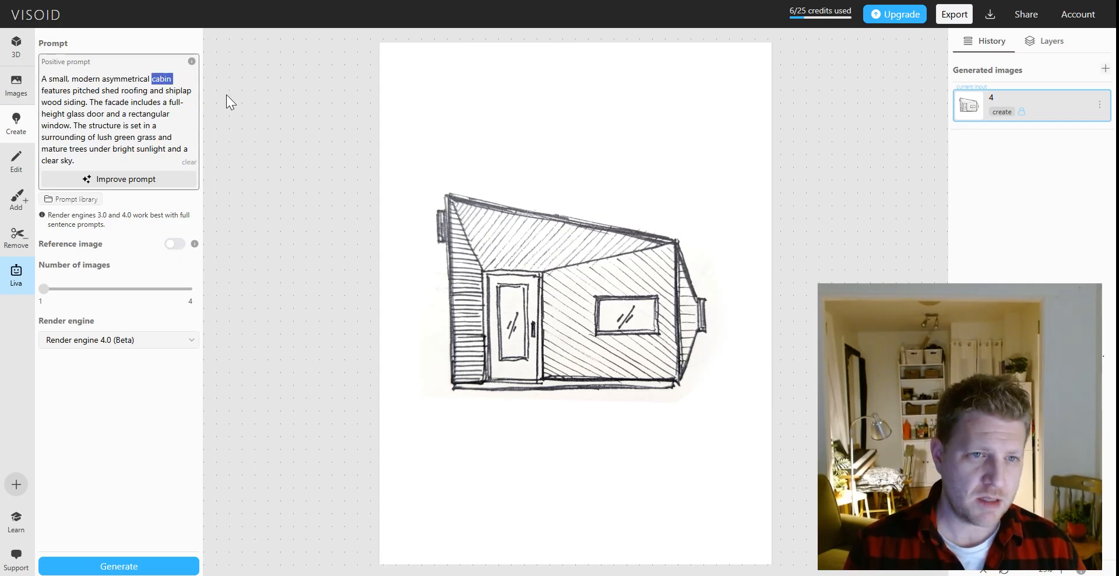
text(shed )
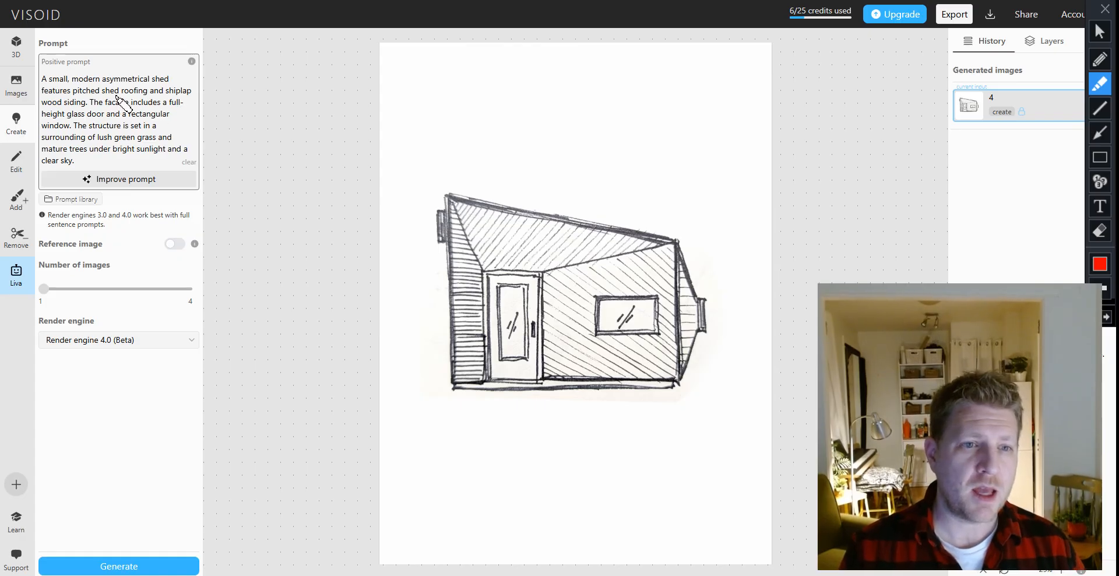
text(d)
key(BackSpace)
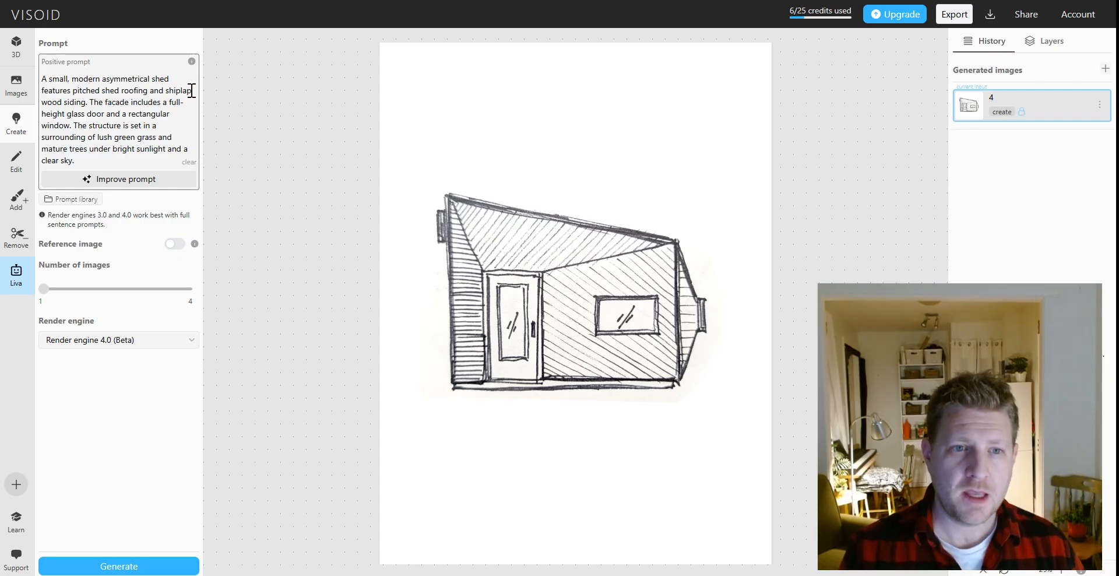
drag(192, 90, 166, 91)
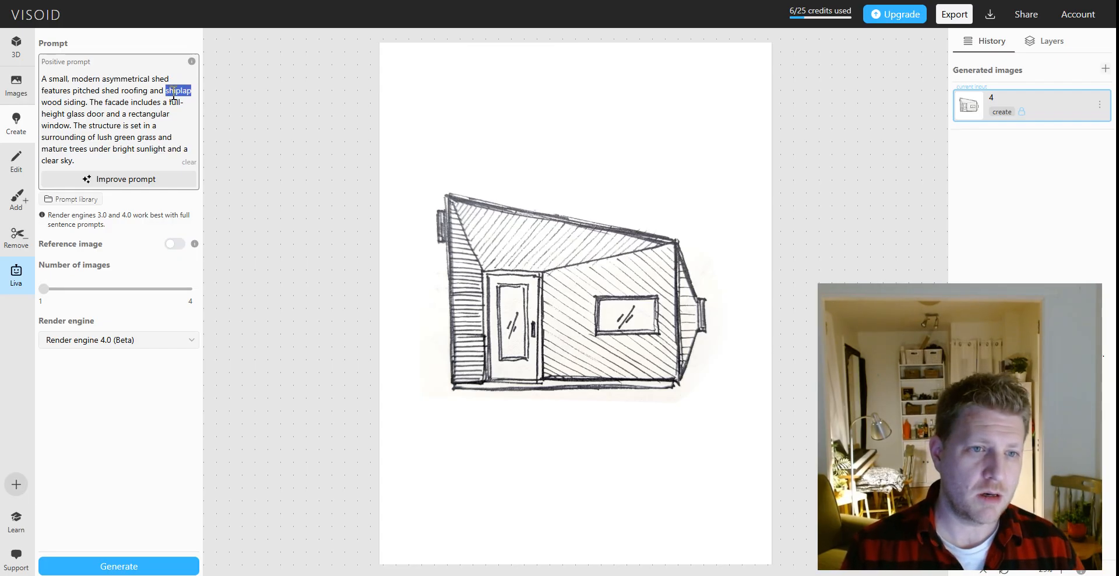
text(angular)
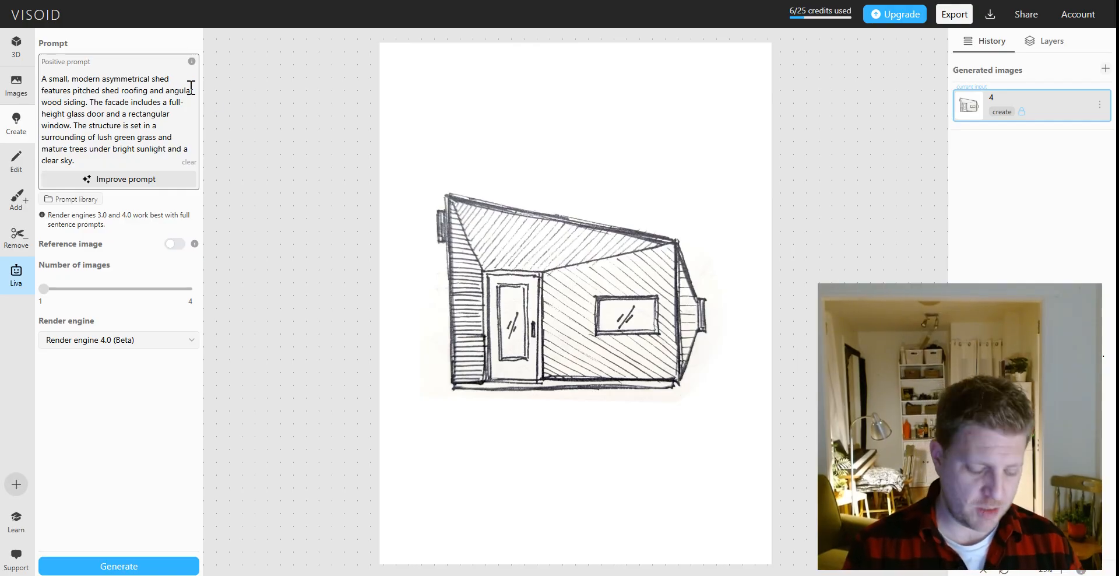
text( shiplap)
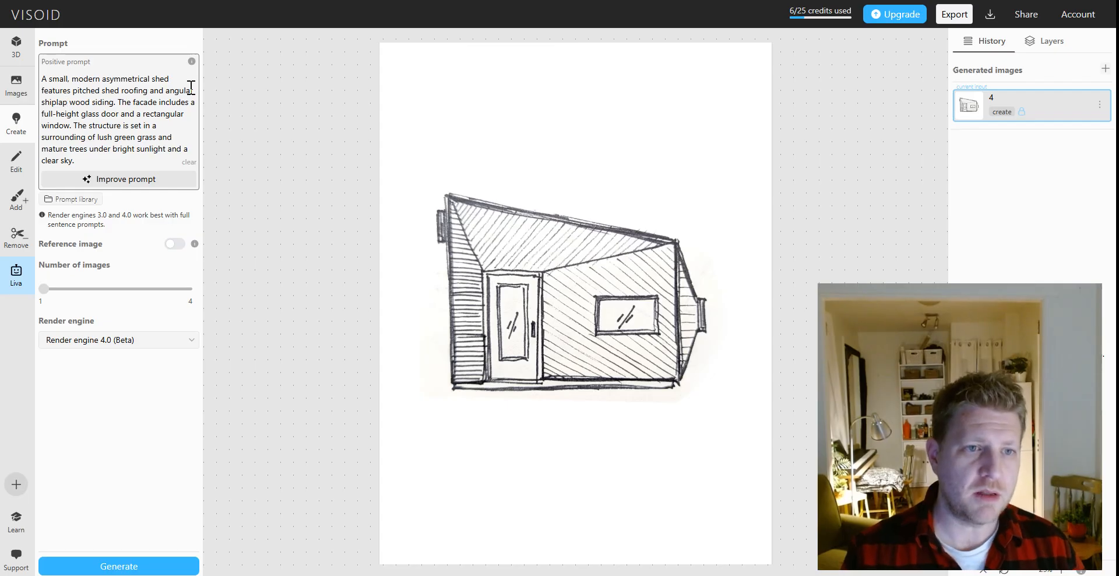
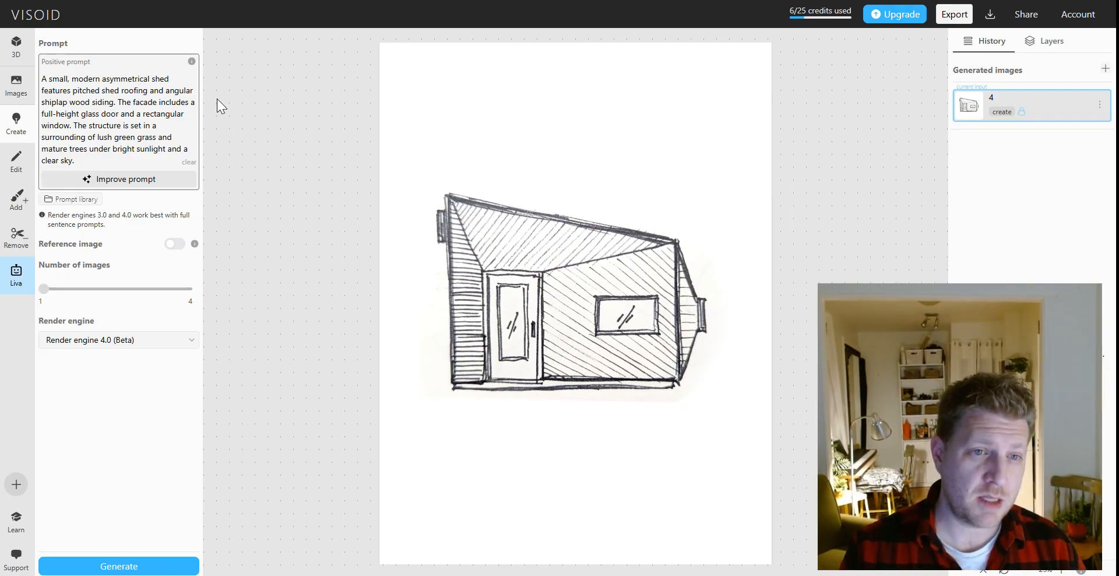
Add "with stained grey finish" after "wood siding" in the prompt.
click(114, 102)
text(sta)
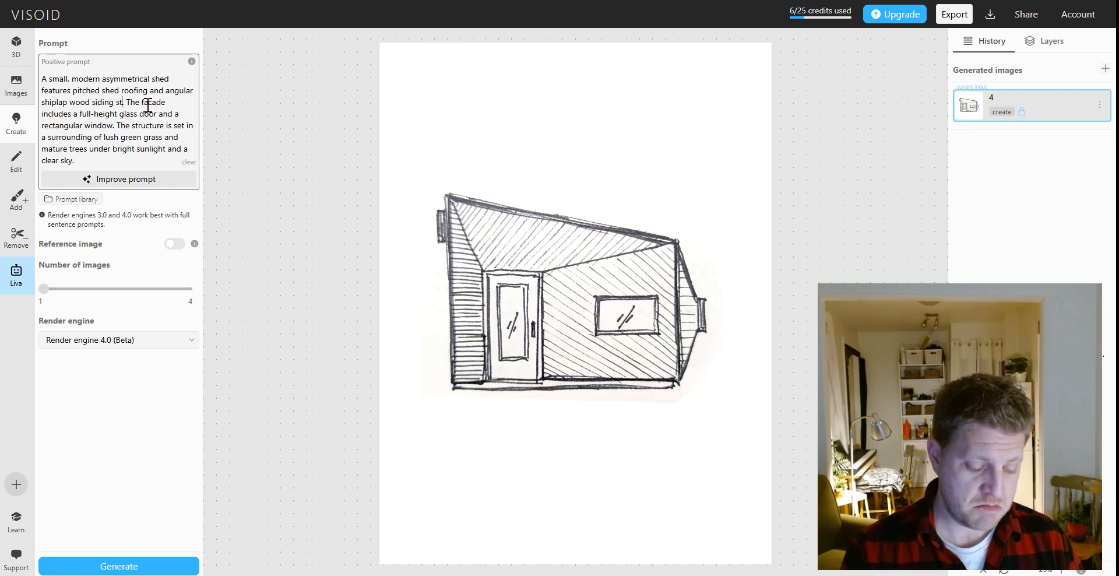
key(BackSpace)
key(BackSpace)
key(BackSpace)
text(with)
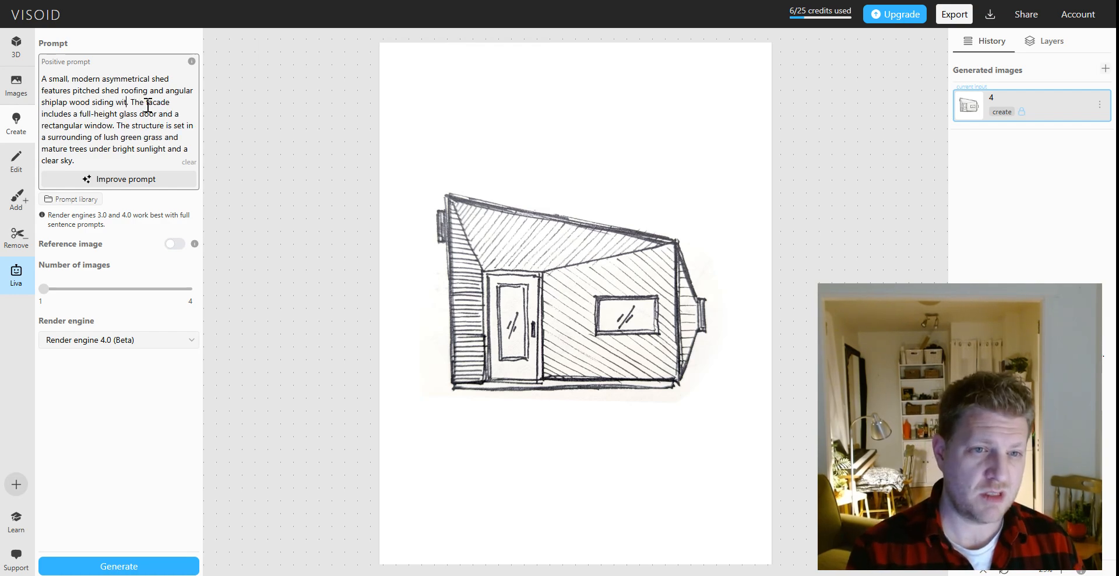
text( stained)
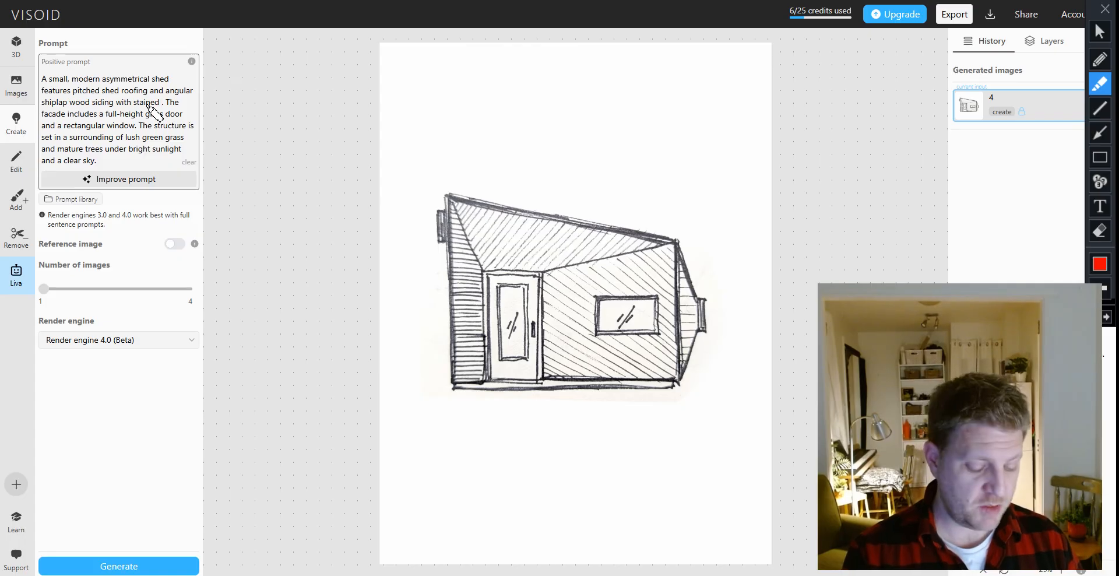
text(grey finish)
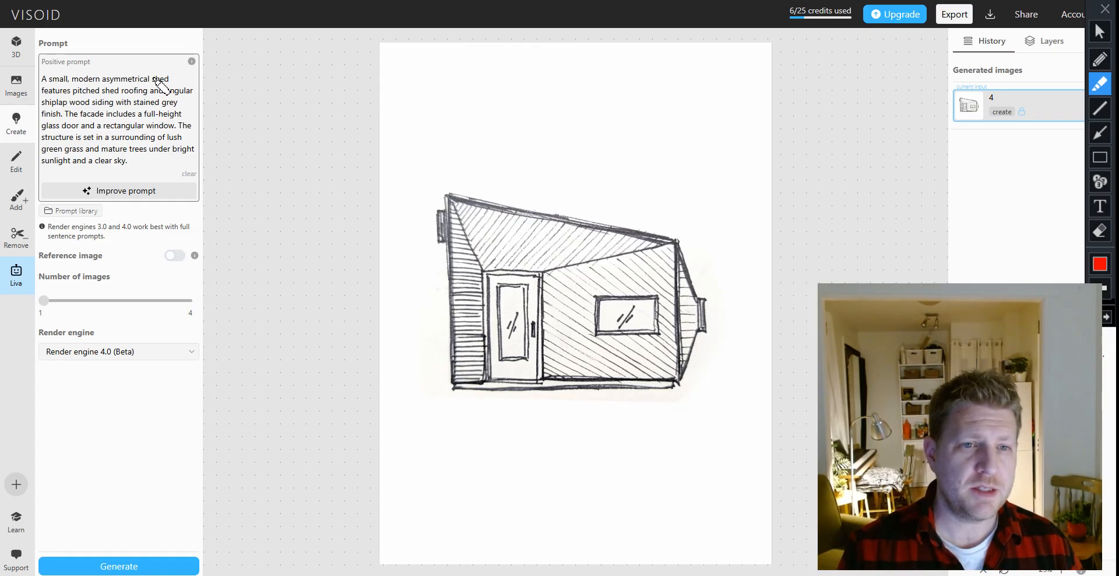
text(d)
key(BackSpace)
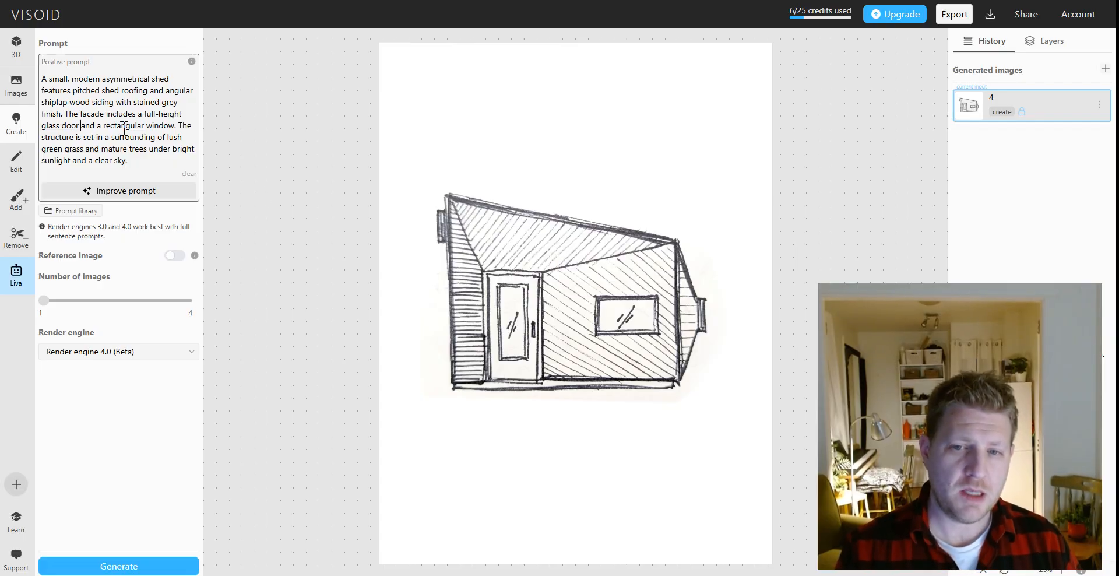
Describe the facade in the prompt as an "angular 3d sculptural facade".
click(81, 114)
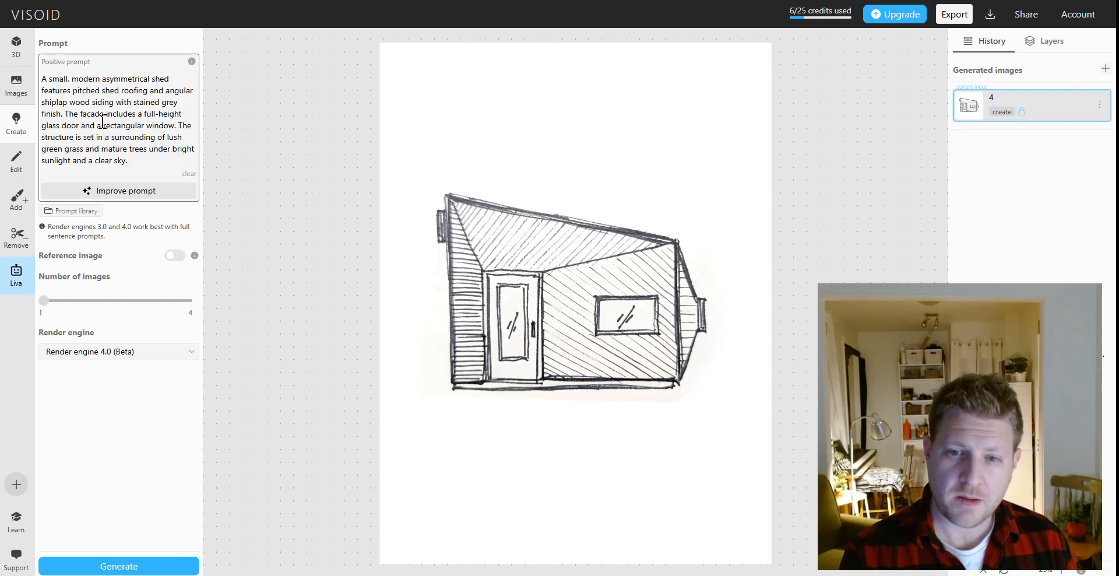
text(sculpt)
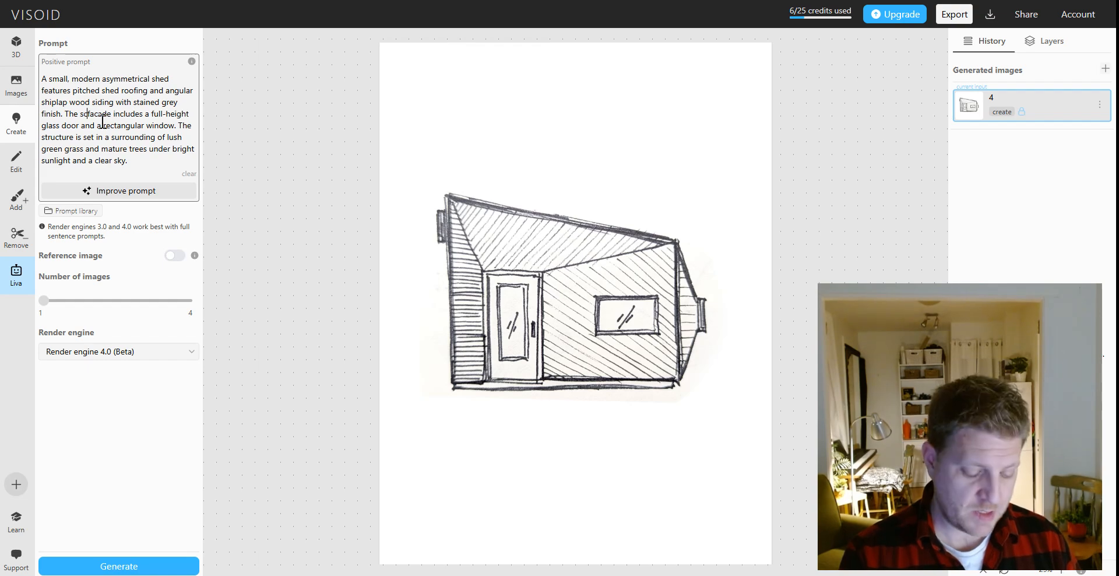
text(ural)
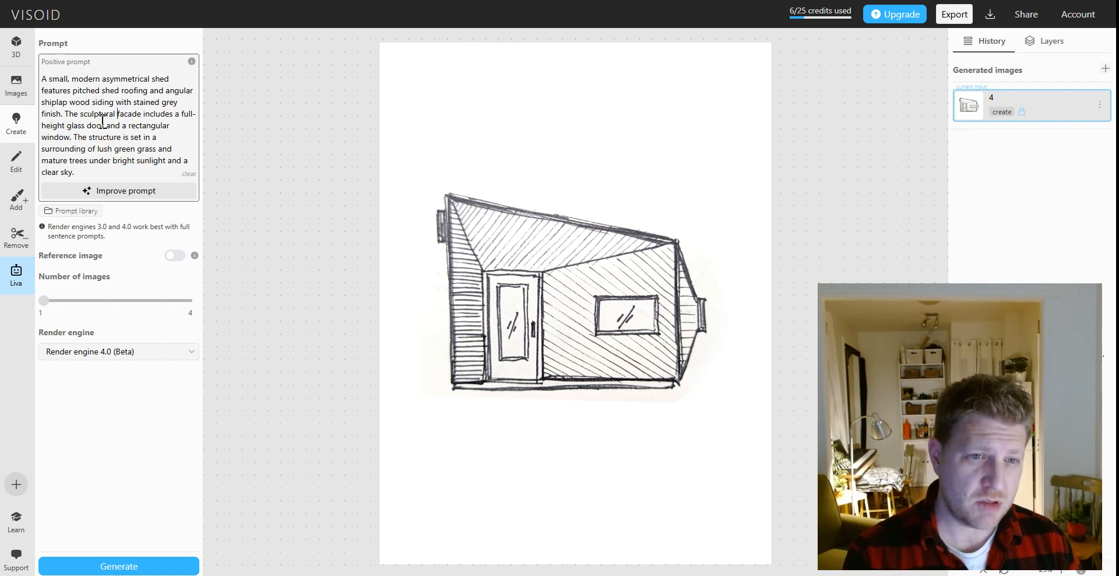
click(82, 115)
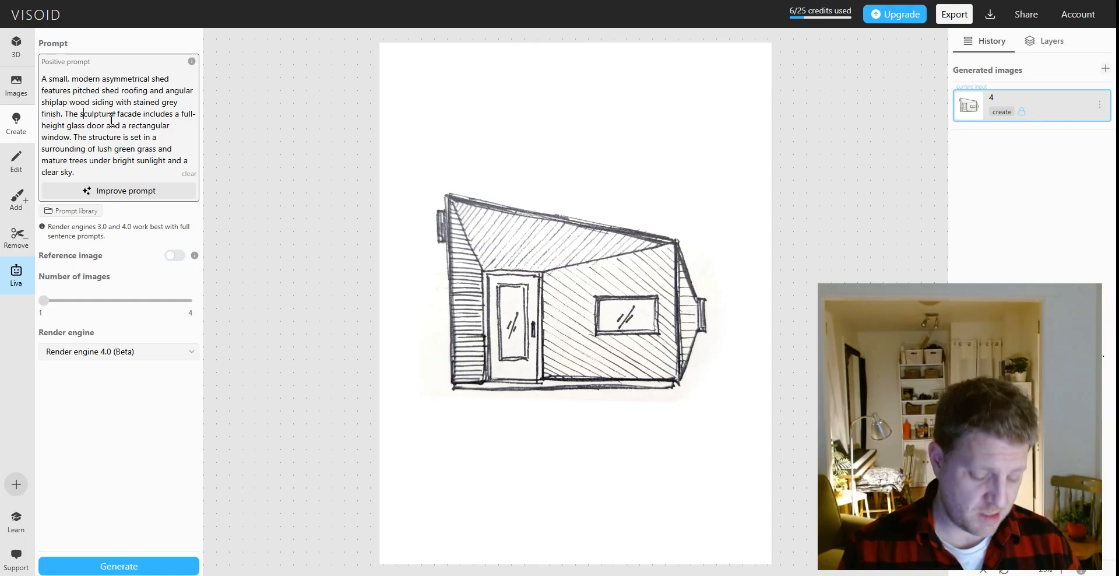
text(3d)
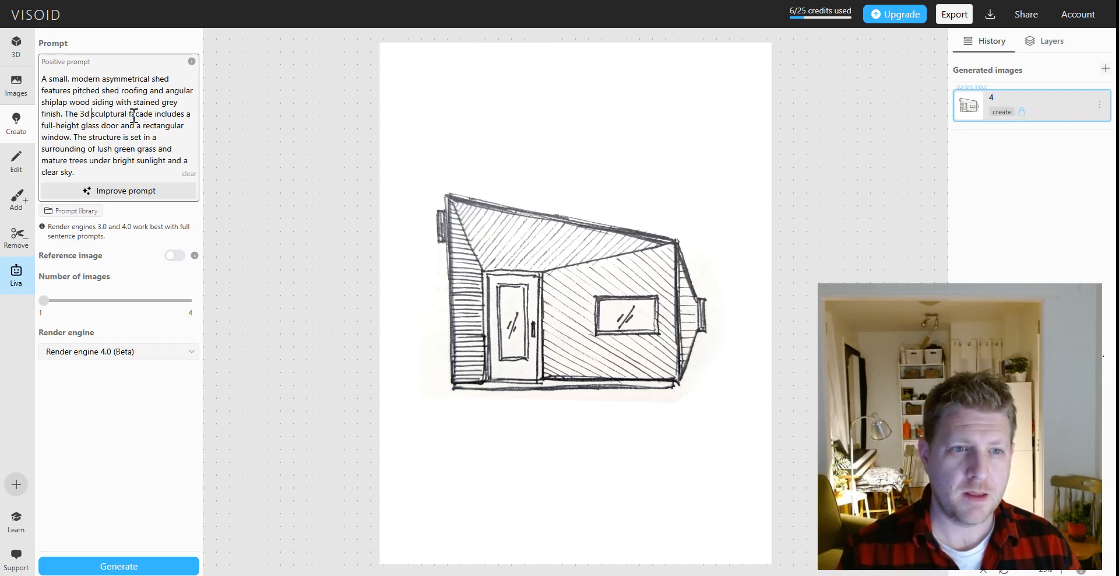
text(angular)
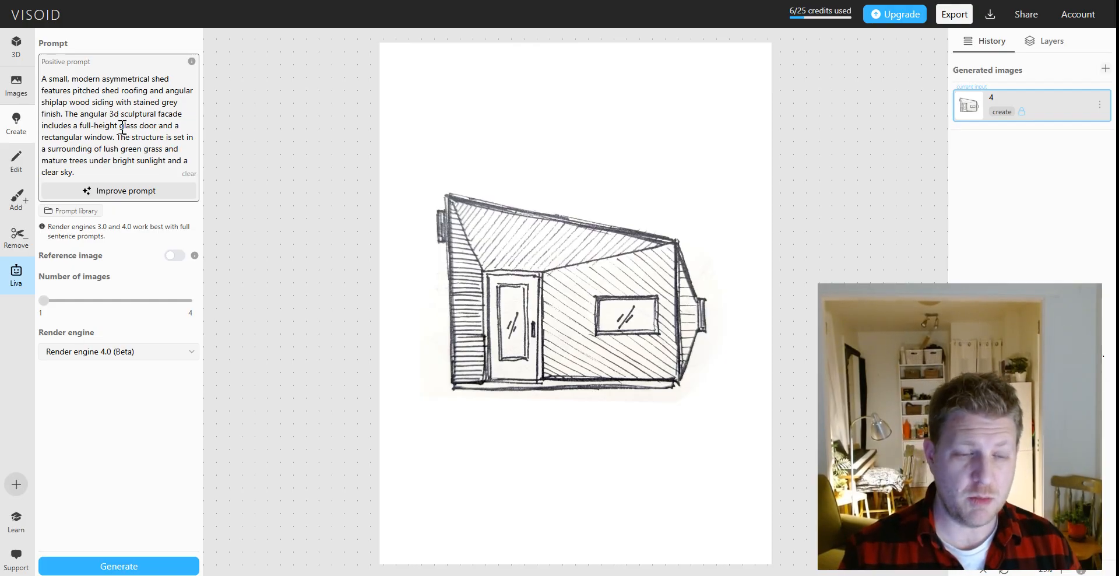
Improve the prompt automatically, generate one image with Render engine 4.0 (Beta), and open the resulting shed render.
click(122, 193)
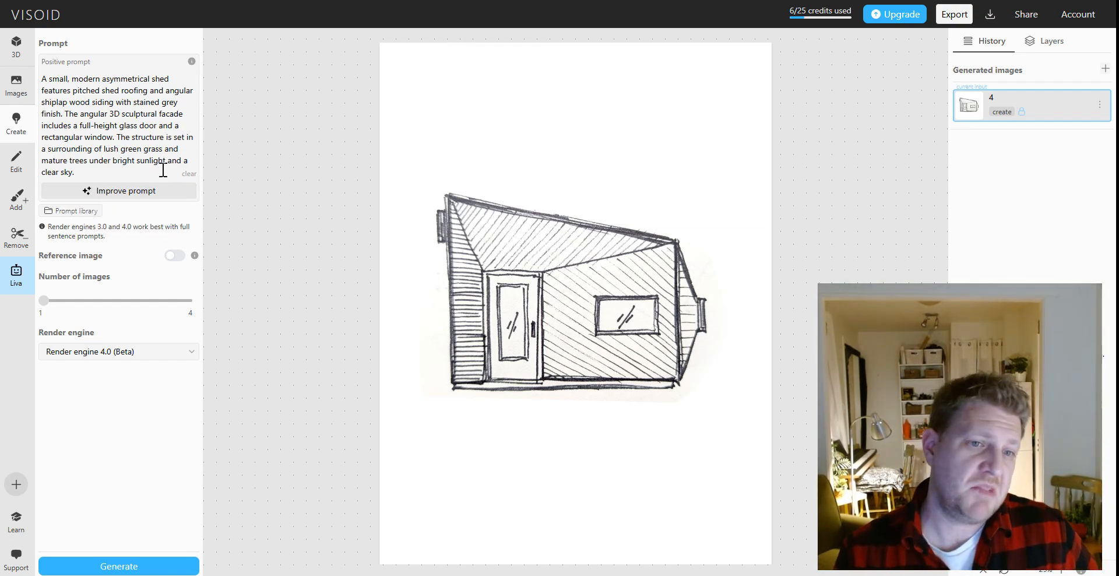
click(111, 567)
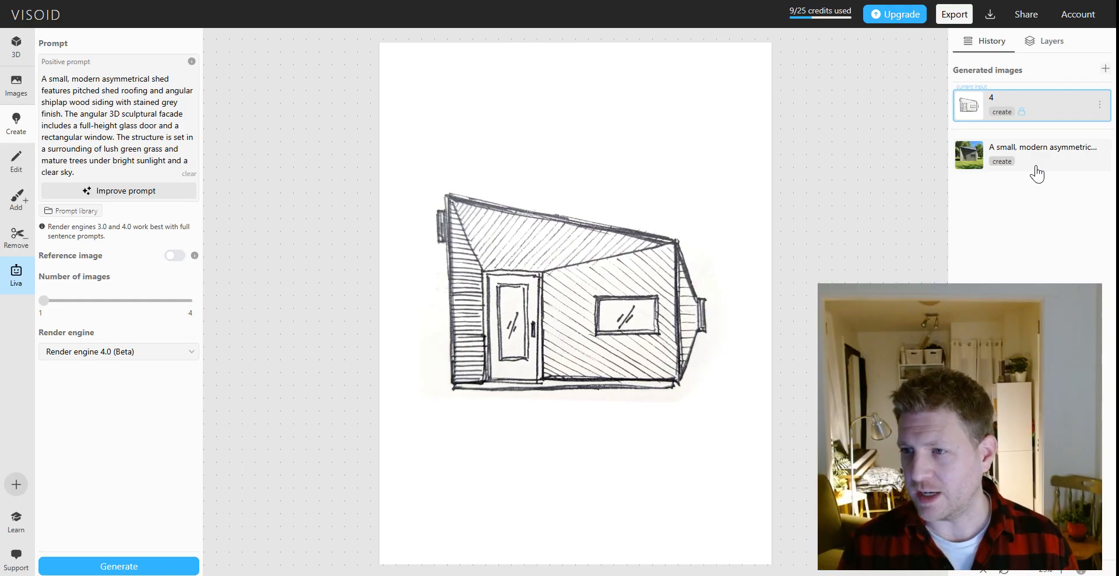
click(1054, 157)
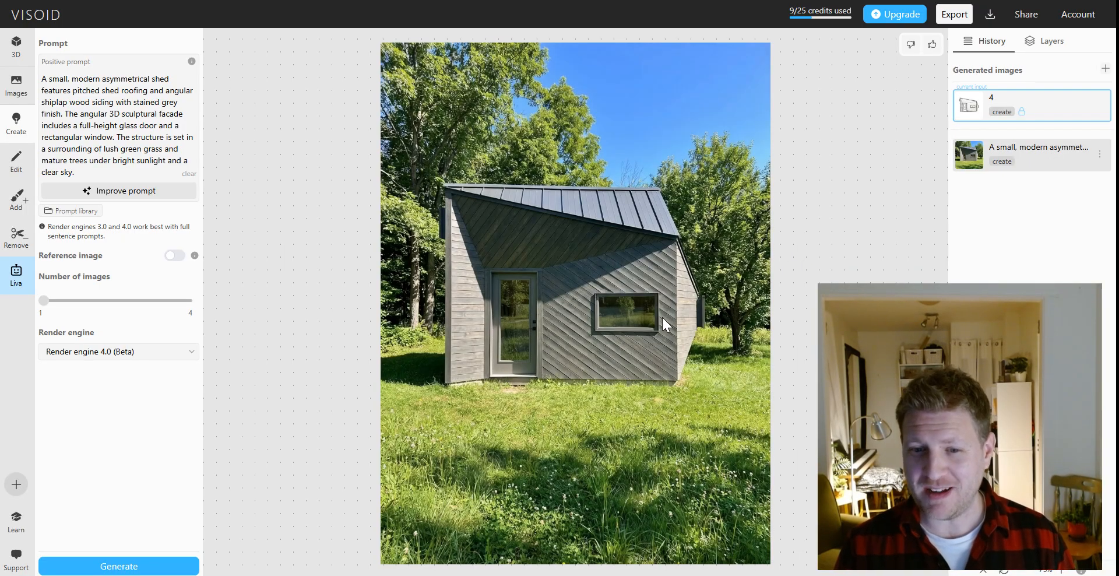
Circle the shed render's angled side wall, scribble over the slanted facade under the roof, mark the door's upper edge, and clear the marks.
key(ctrl+alt+d)
mouse_move(677, 256)
mouse_down()
mouse_move(711, 325)
mouse_move(678, 258)
mouse_up()
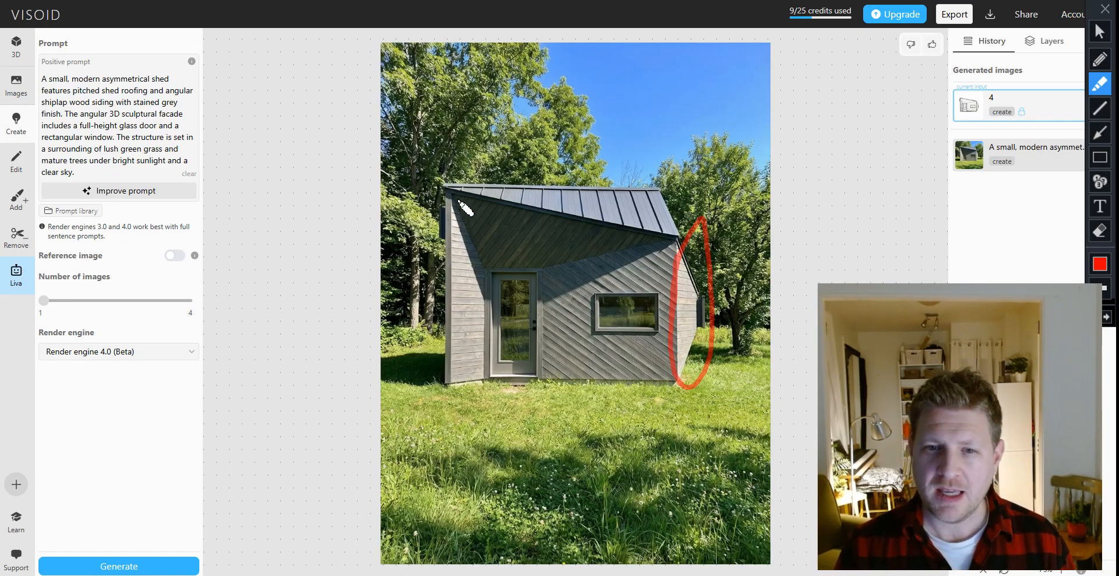
mouse_move(458, 216)
mouse_down()
mouse_move(478, 233)
mouse_move(521, 217)
mouse_move(502, 279)
mouse_move(568, 256)
mouse_move(646, 256)
mouse_up()
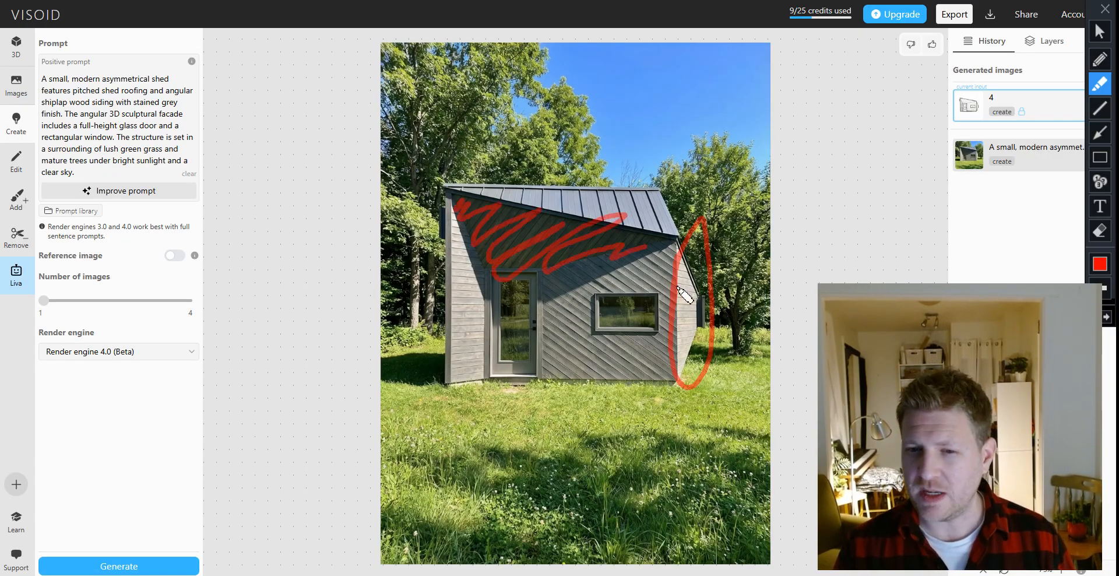
key(Escape)
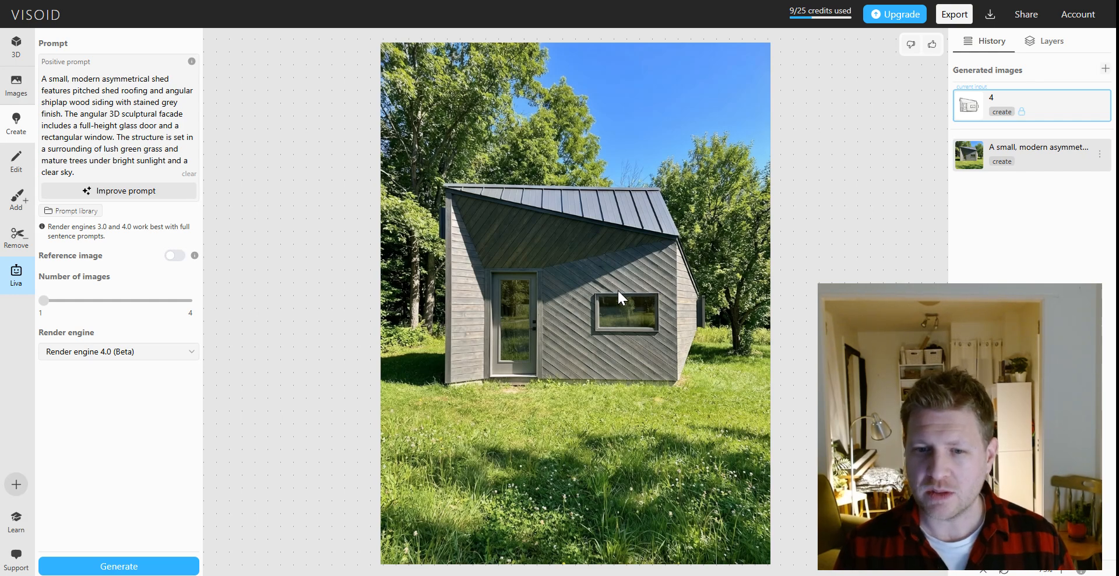
key(ctrl+alt+d)
mouse_move(529, 273)
mouse_down()
mouse_move(501, 277)
mouse_move(530, 370)
mouse_move(513, 272)
mouse_up()
key(Escape)
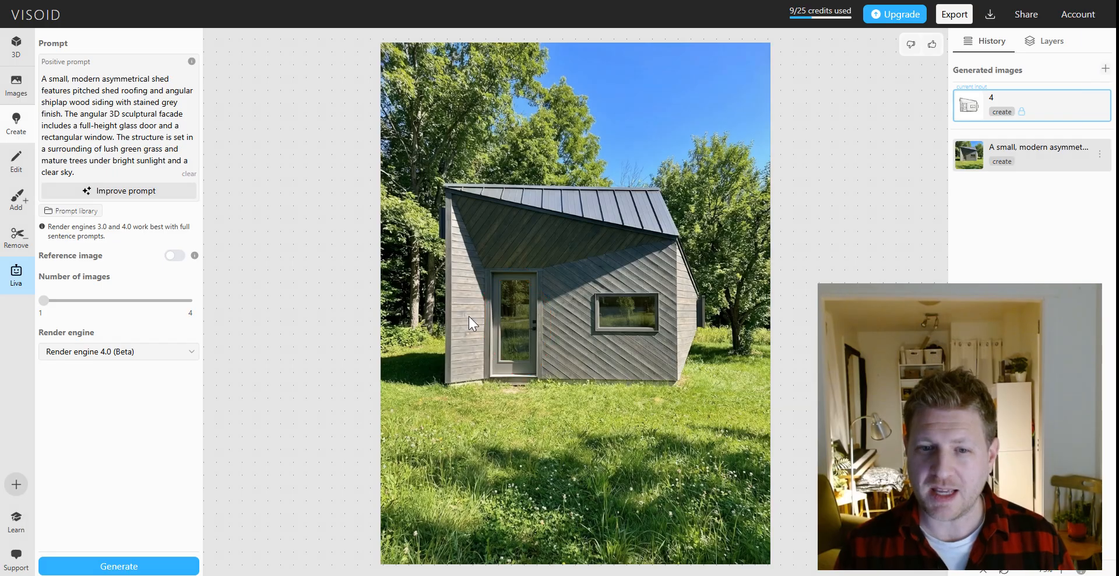
Mark the siding directions on the shed render: horizontal strokes on the side wall, diagonal ones around the window and under the roof.
key(ctrl+alt+d)
mouse_move(456, 363)
mouse_down()
mouse_move(477, 363)
mouse_move(481, 346)
mouse_move(481, 258)
mouse_up()
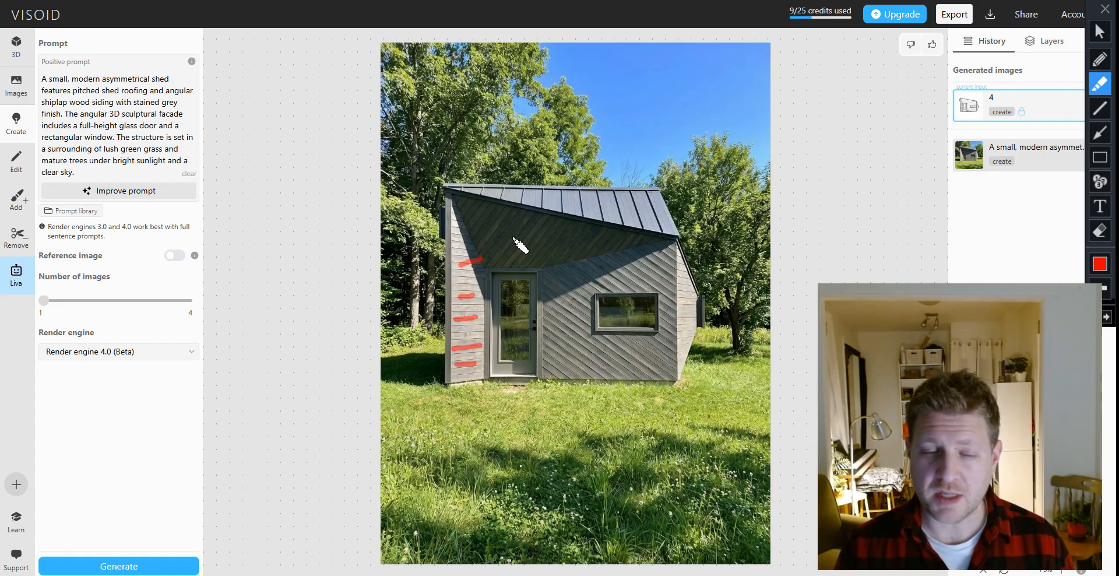
drag(546, 337, 583, 361)
drag(569, 304, 636, 340)
drag(601, 283, 661, 324)
drag(636, 261, 676, 287)
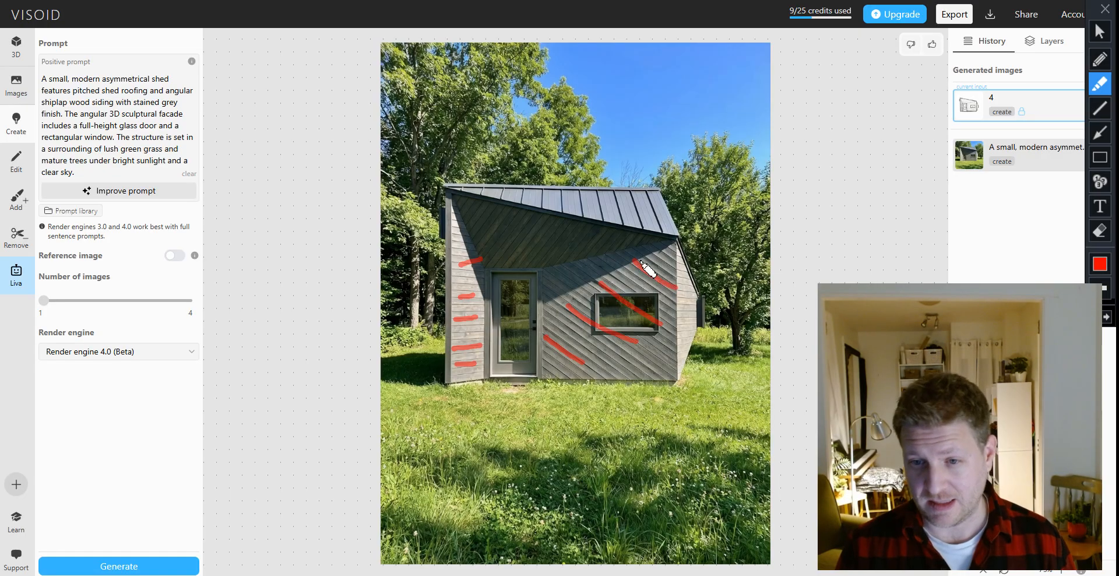
drag(502, 255, 525, 221)
click(539, 253)
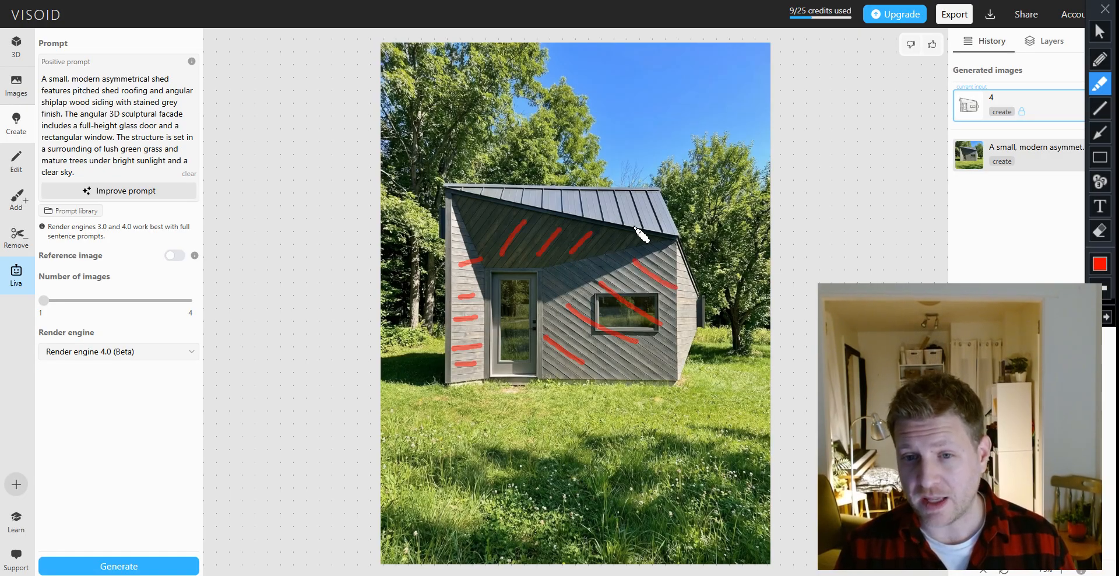
Compare sketch 4 with its generated shed render, marking the narrow hatched side wall on the sketch and clearing the marks.
click(968, 110)
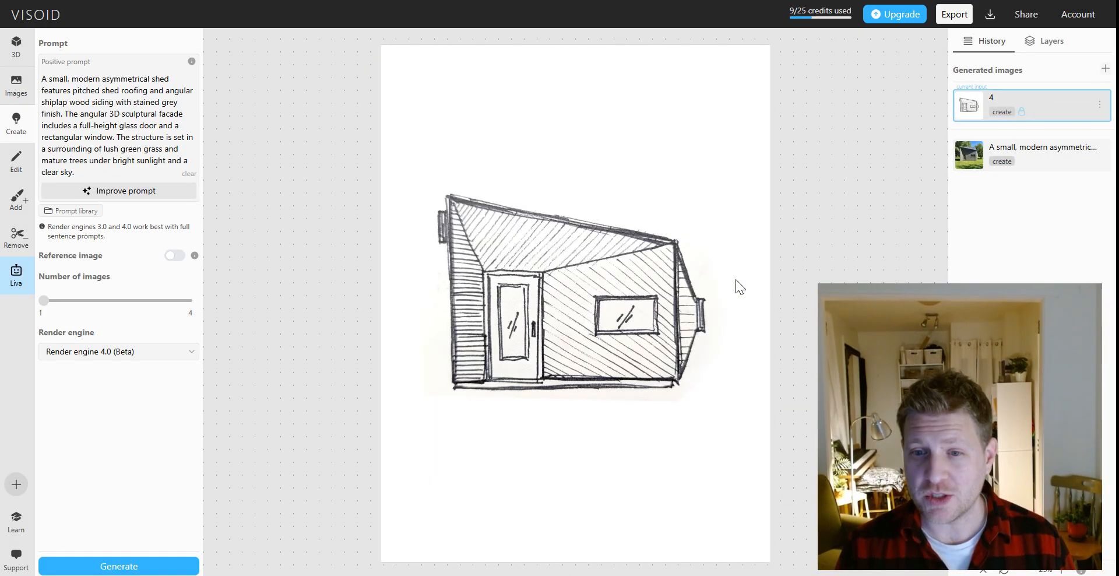
click(1033, 157)
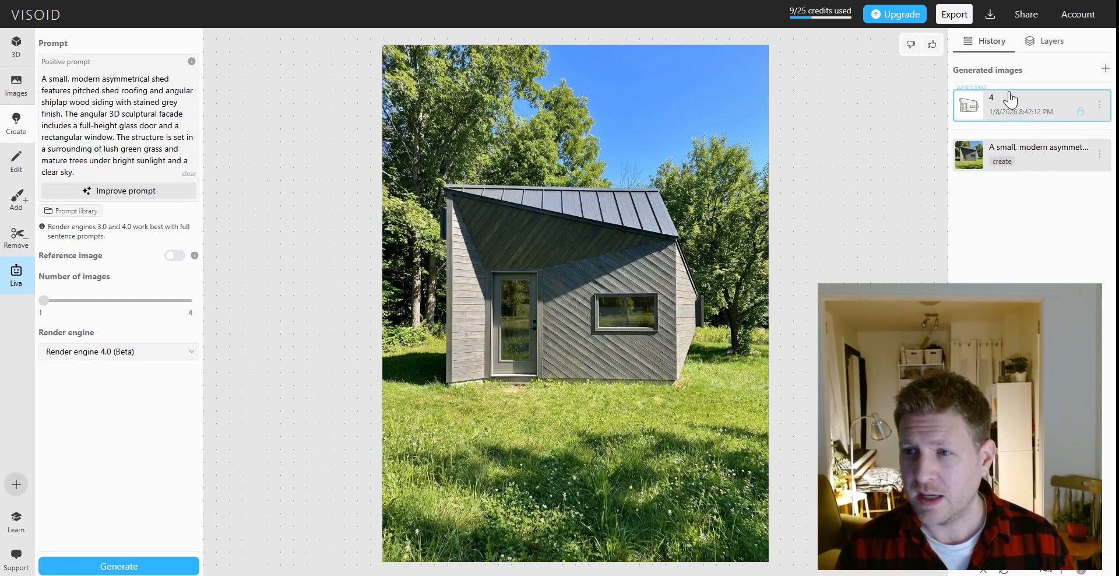
click(991, 108)
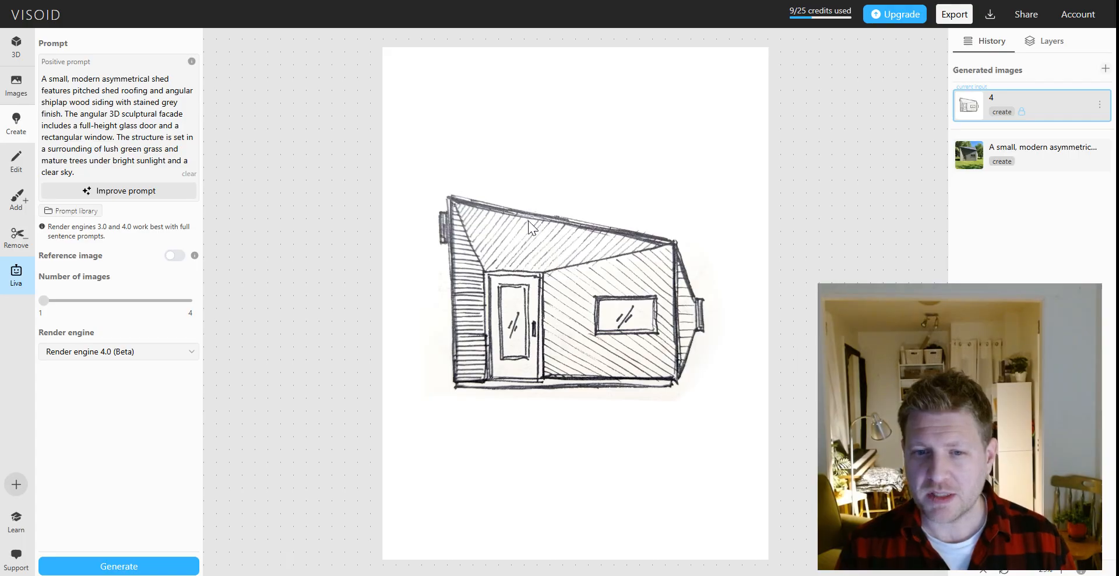
click(462, 264)
mouse_move(458, 220)
mouse_down()
mouse_move(472, 275)
mouse_move(463, 315)
mouse_move(491, 374)
mouse_up()
key(Escape)
click(1013, 162)
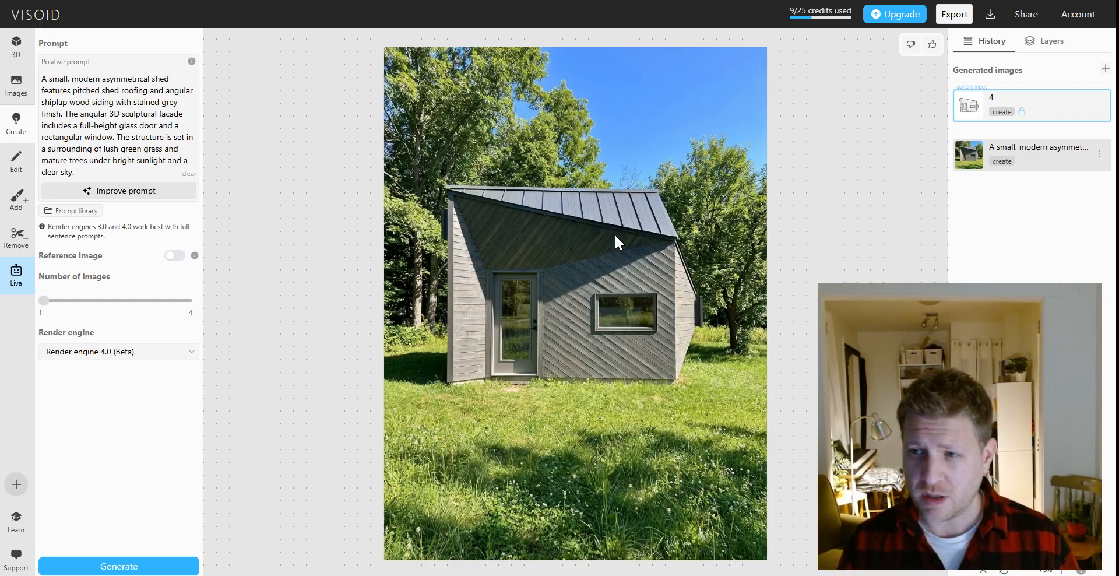
Review the uploaded Rear aerial perspective sketch, circling the small box beneath the long curved building, and view its generated render.
click(16, 93)
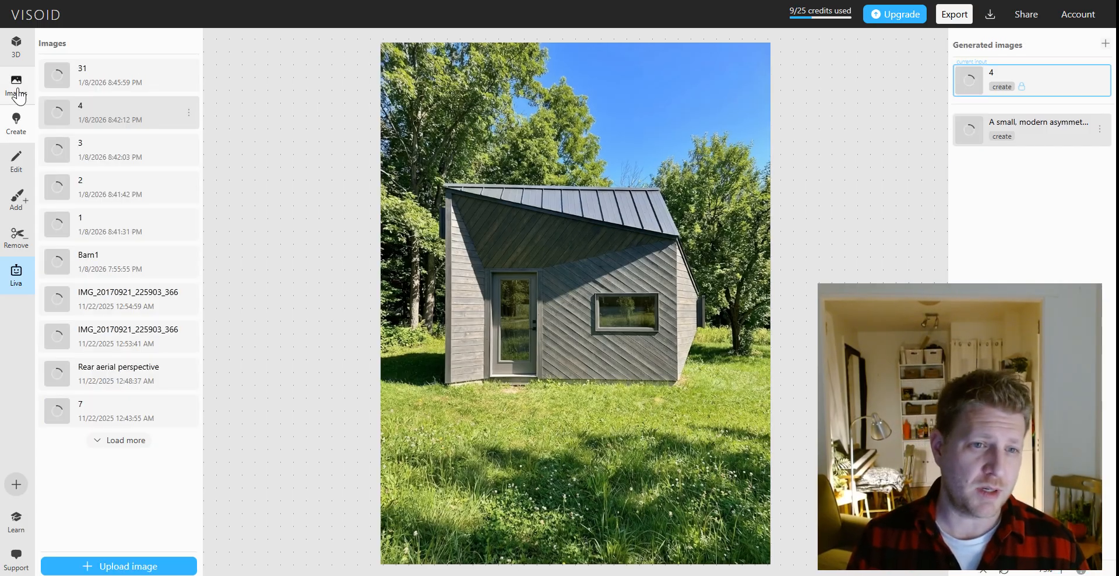
click(72, 82)
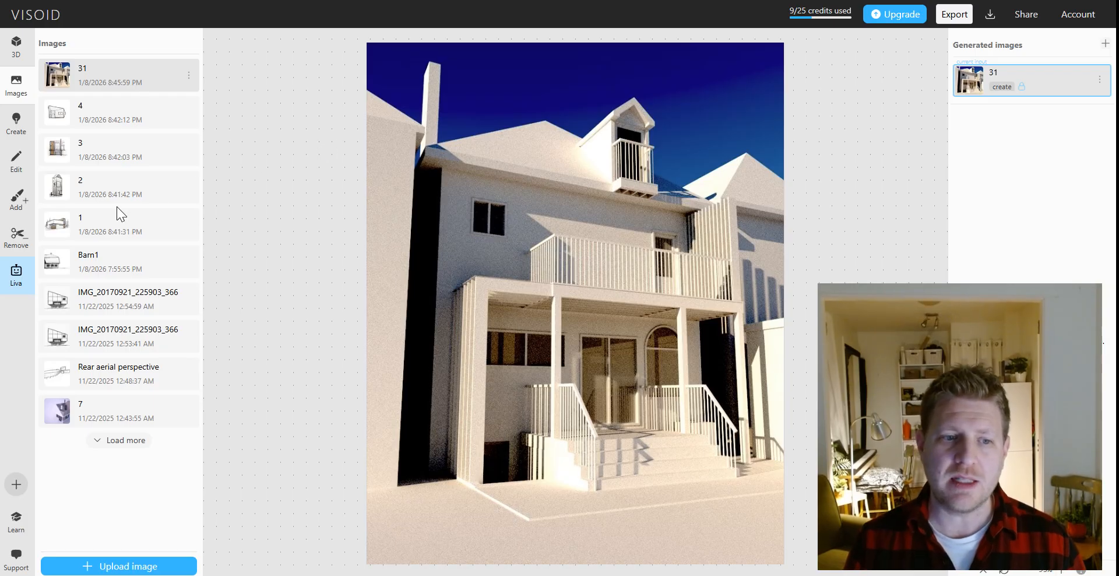
click(76, 381)
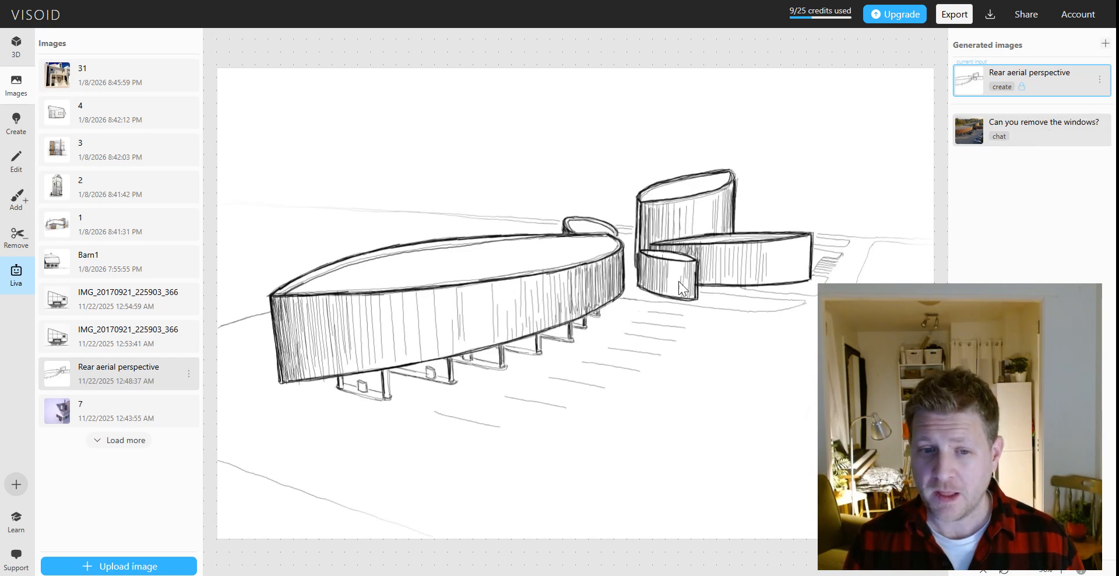
key(ctrl+alt+d)
mouse_move(365, 381)
mouse_down()
mouse_move(352, 391)
mouse_move(368, 389)
mouse_up()
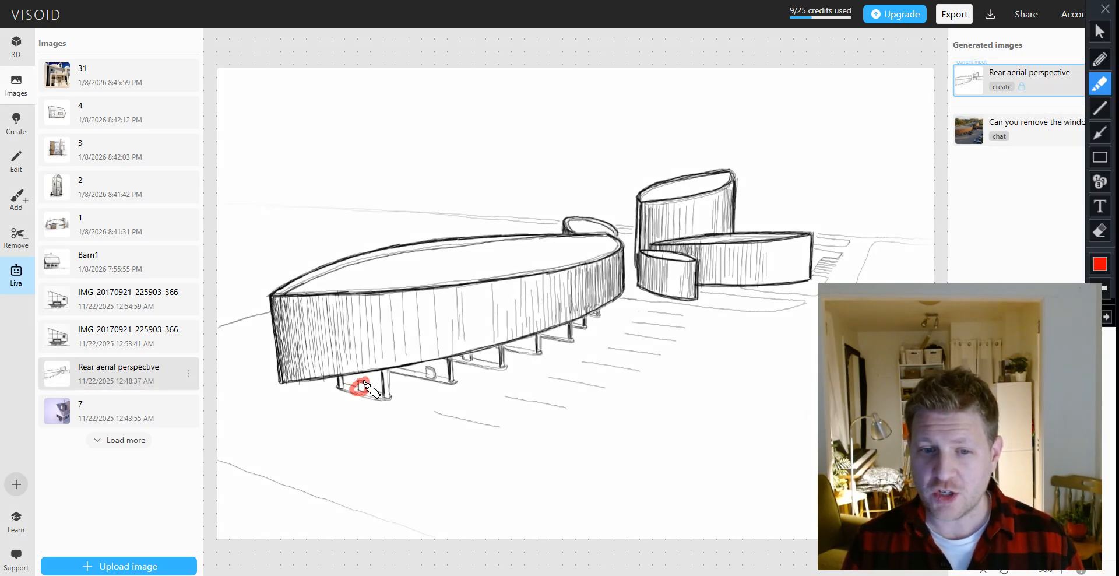
key(ctrl+alt+d)
click(1029, 130)
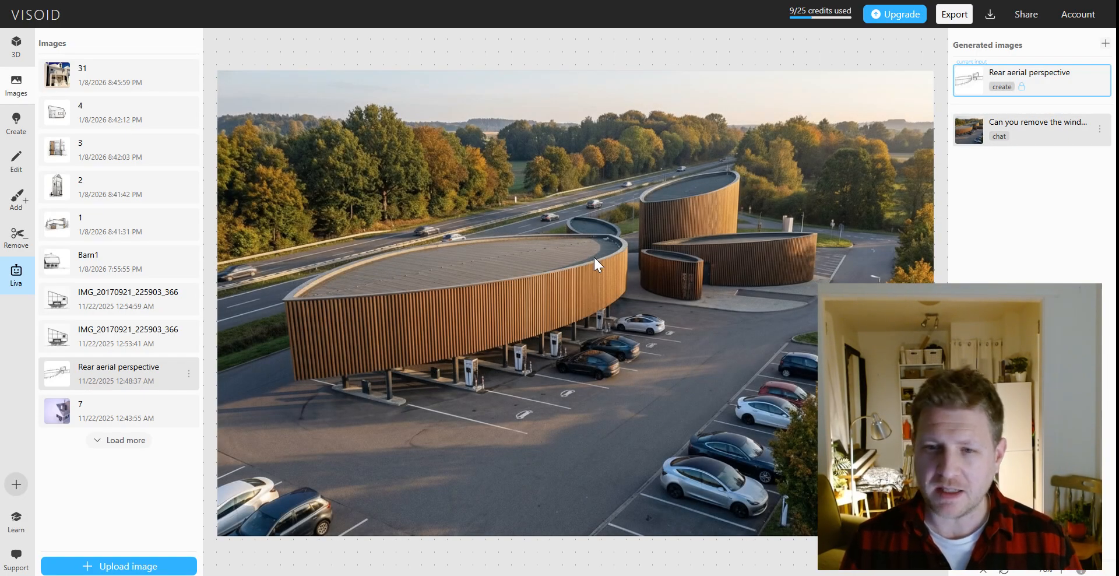
key(ctrl+alt+d)
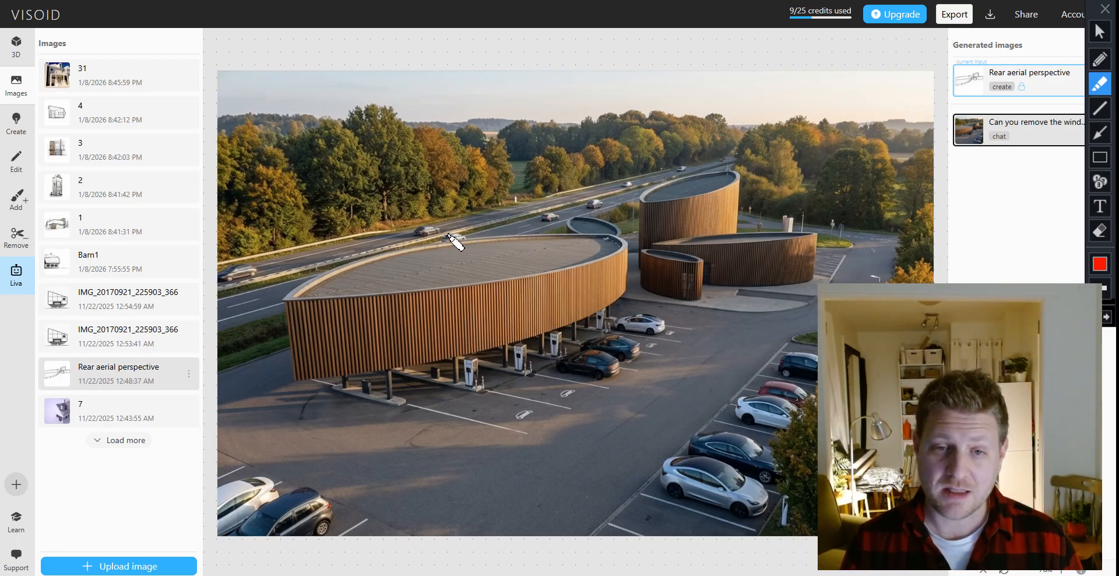
key(ctrl+alt+d)
Open uploaded image 31 of the house, delete the old shed prompt, and have a new prompt written automatically.
click(83, 81)
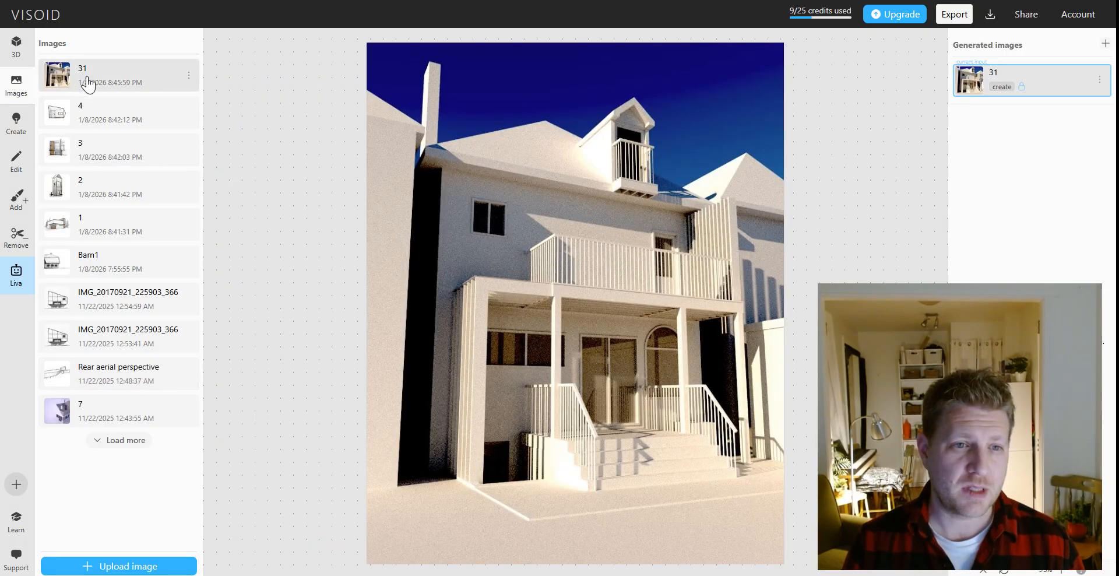
click(17, 121)
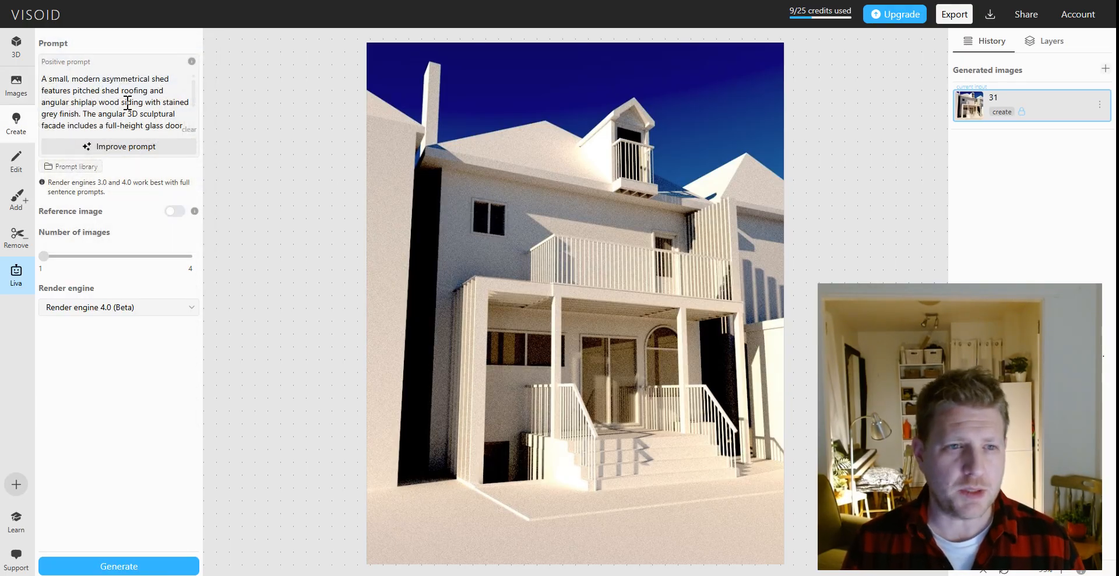
triple_click(111, 91)
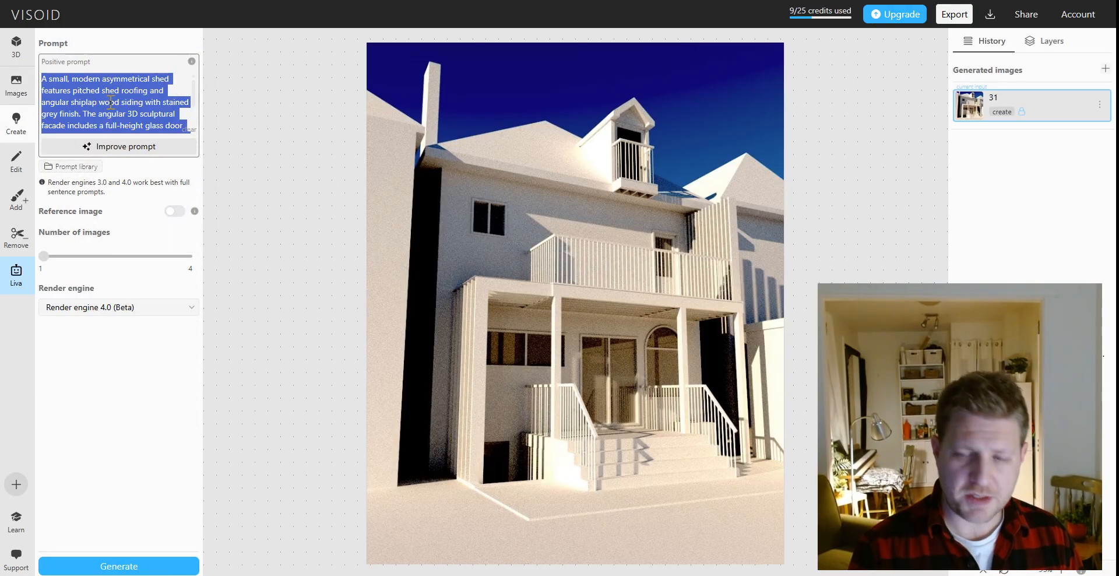
key(BackSpace)
click(103, 145)
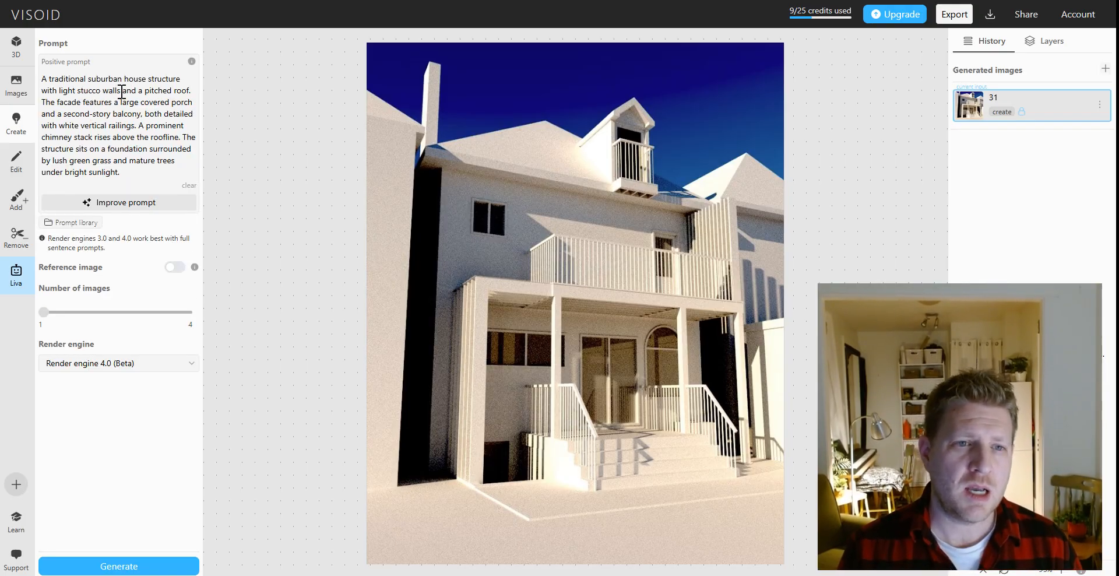
Replace "light stucco walls" in the prompt with "black brick" and describe the covered porch as "natural wood".
drag(120, 90, 59, 93)
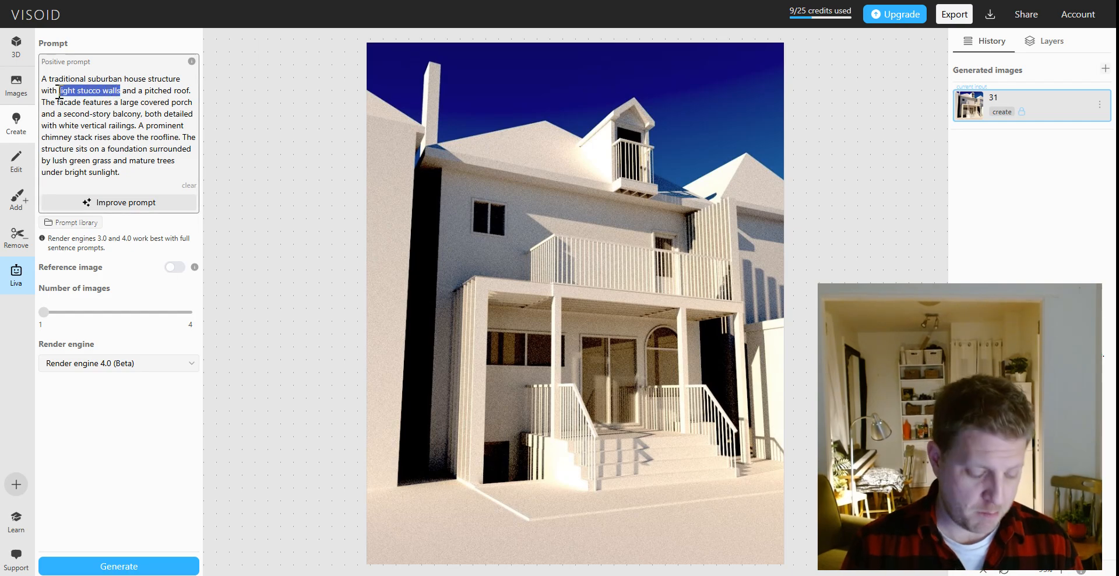
text(black brick)
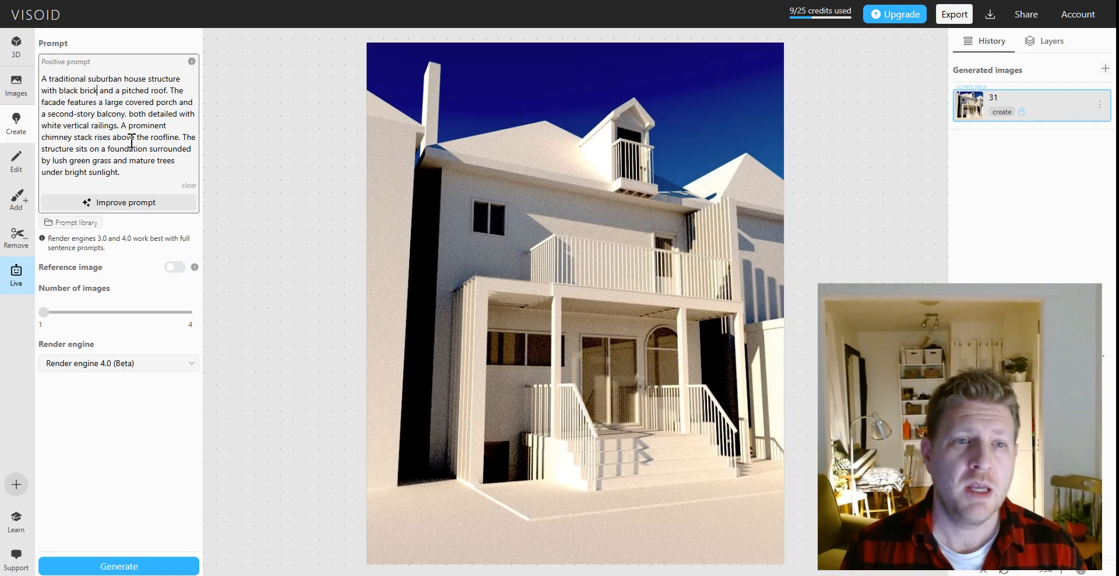
click(124, 105)
text(woo)
key(BackSpace)
key(BackSpace)
key(BackSpace)
click(154, 104)
text(wood)
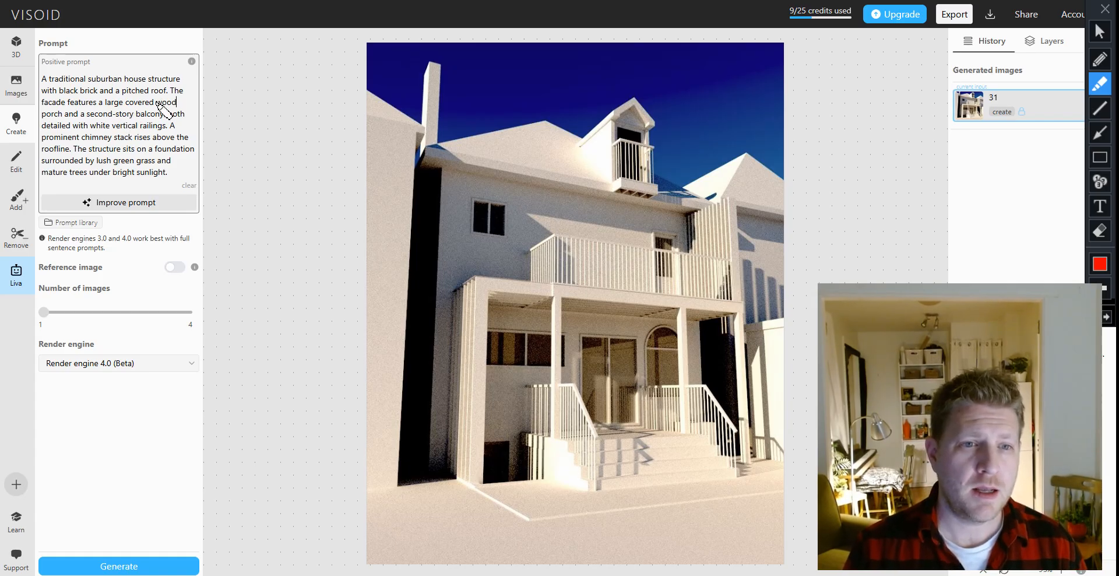
text(d)
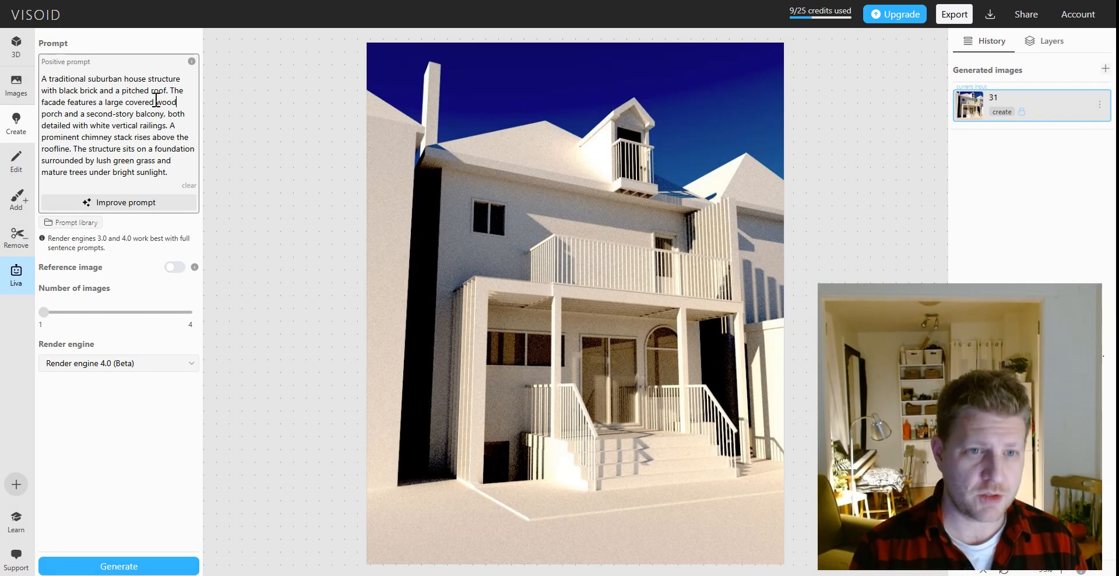
click(153, 102)
text(natural)
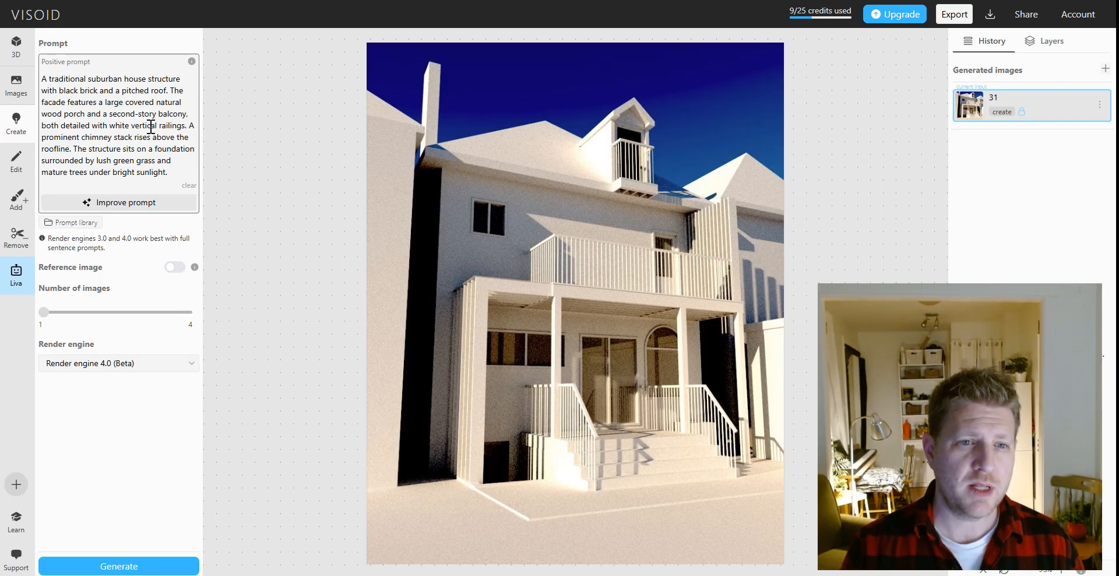
Replace "white vertical" before "railings" in the prompt with "natural wood".
drag(157, 125, 114, 129)
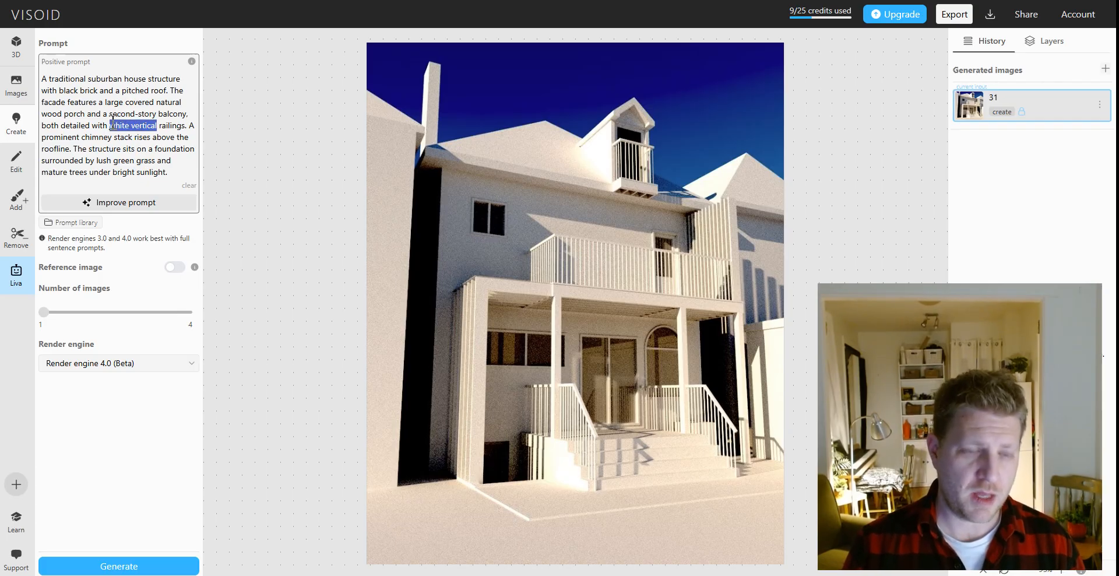
key(BackSpace)
text(natural wood)
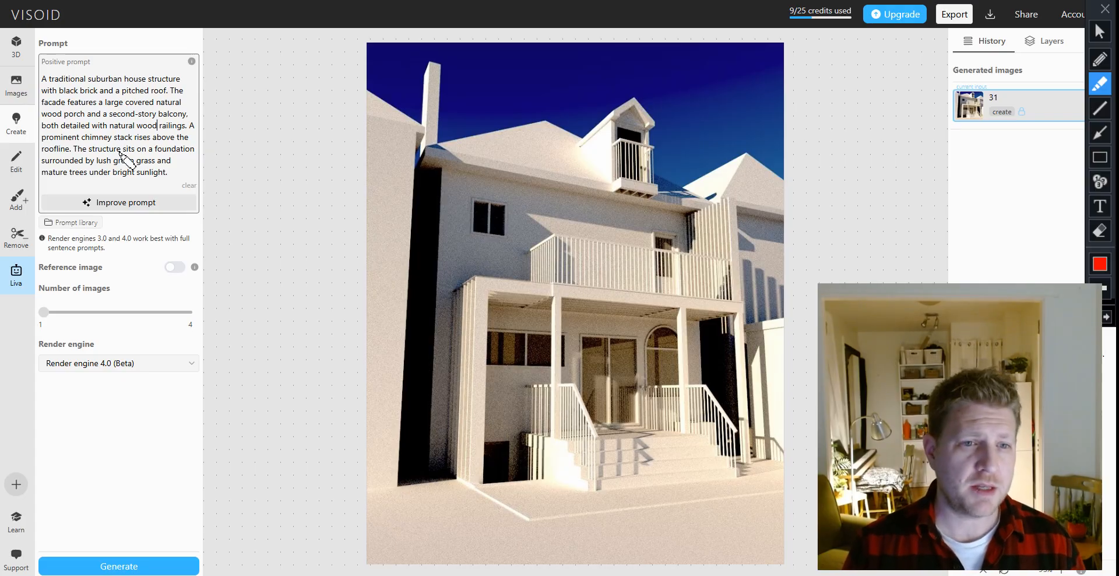
text(d)
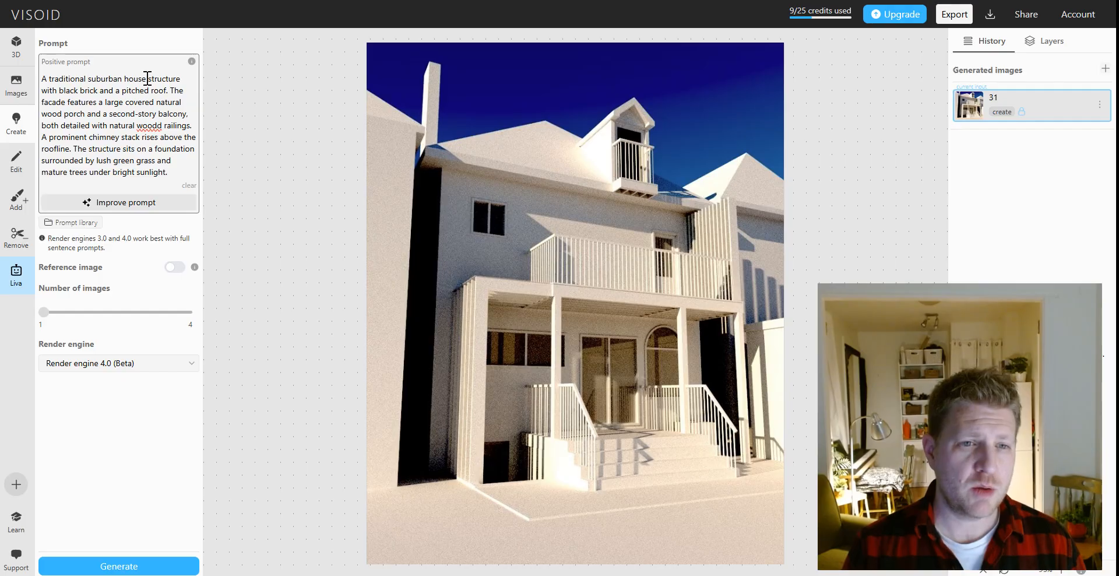
Reword the prompt's opening to describe "The rear facade of a traditional suburban house structure".
drag(187, 80, 153, 82)
click(50, 79)
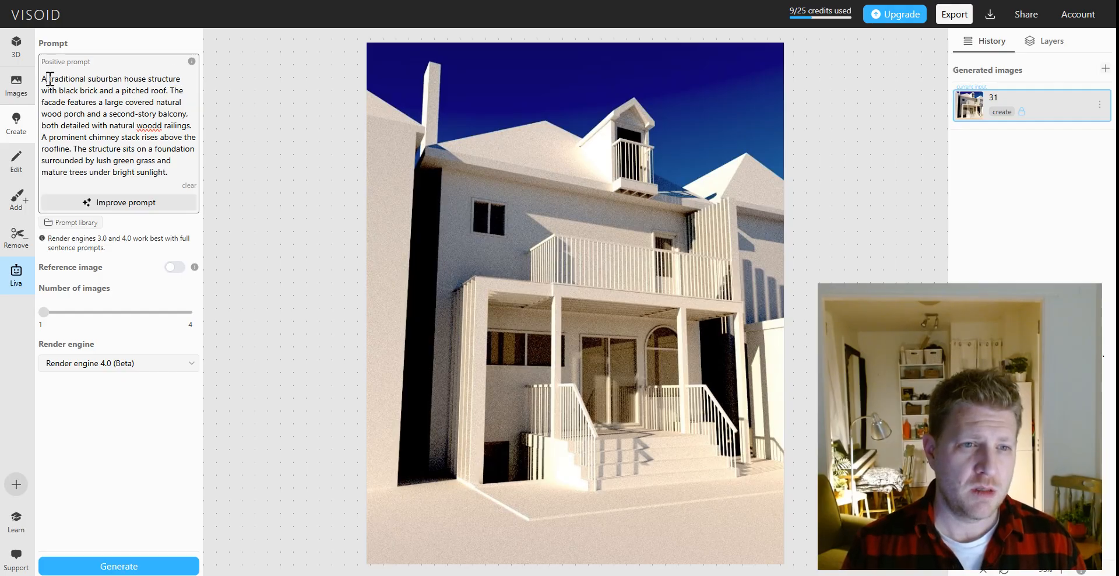
key(BackSpace)
key(BackSpace)
text(The rear facade )
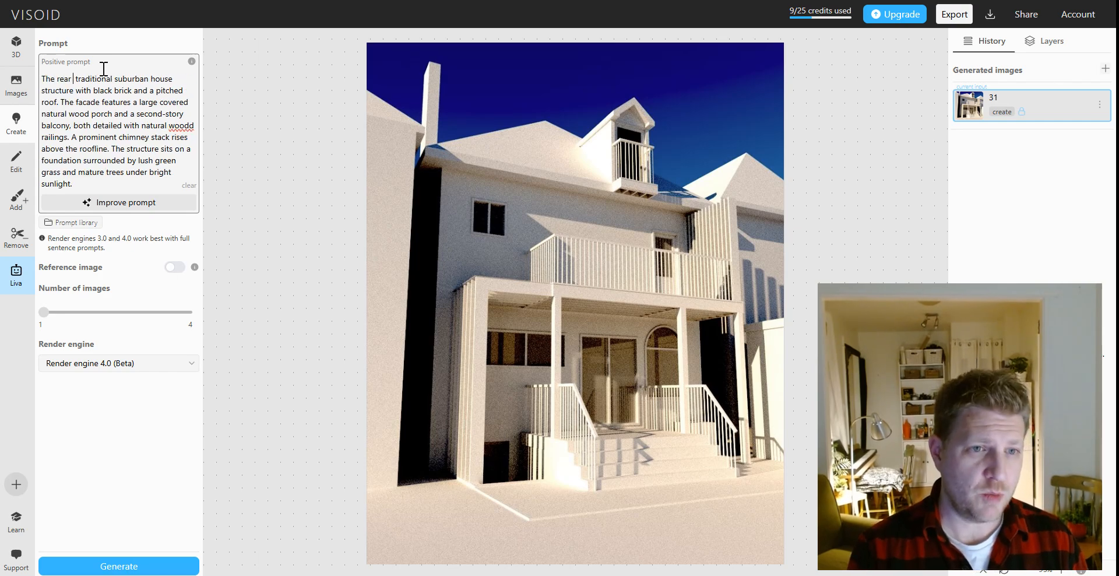
text(of ad tra)
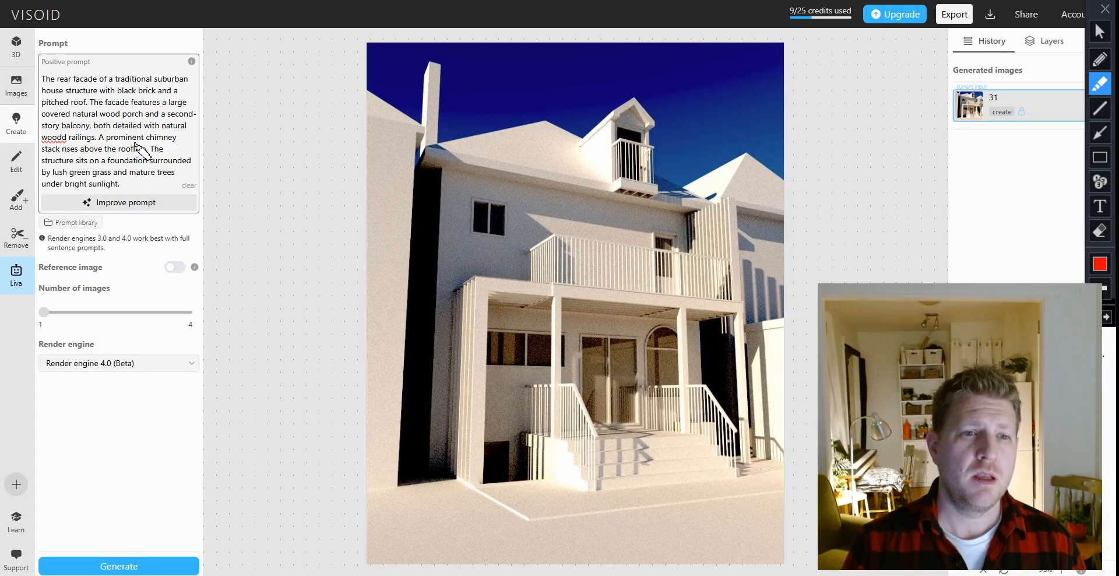
text(d)
Correct the misspelled "wood" before "railings" and improve the prompt automatically.
click(67, 138)
key(BackSpace)
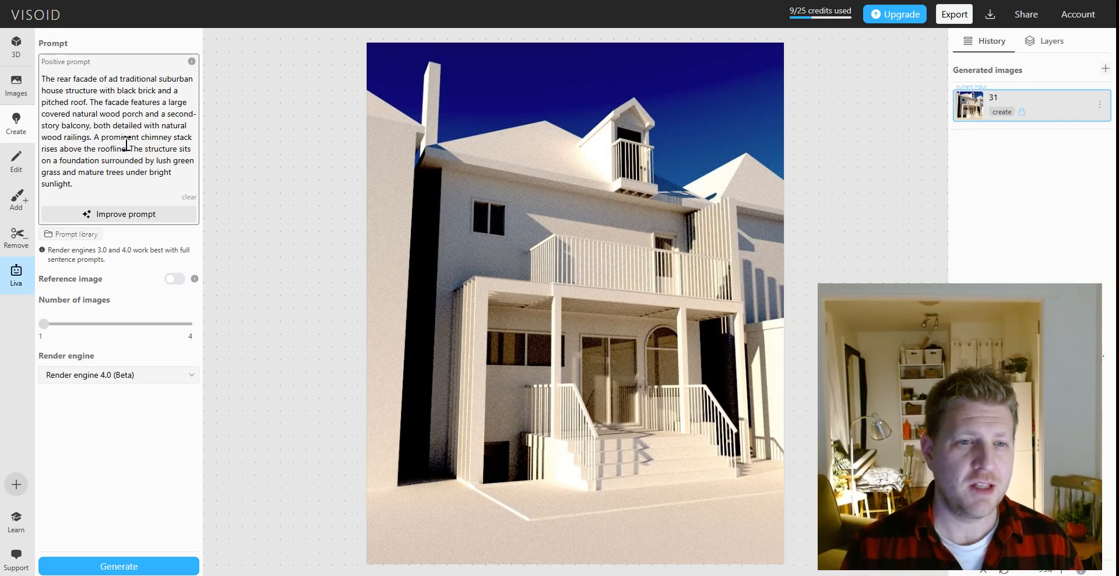
click(116, 214)
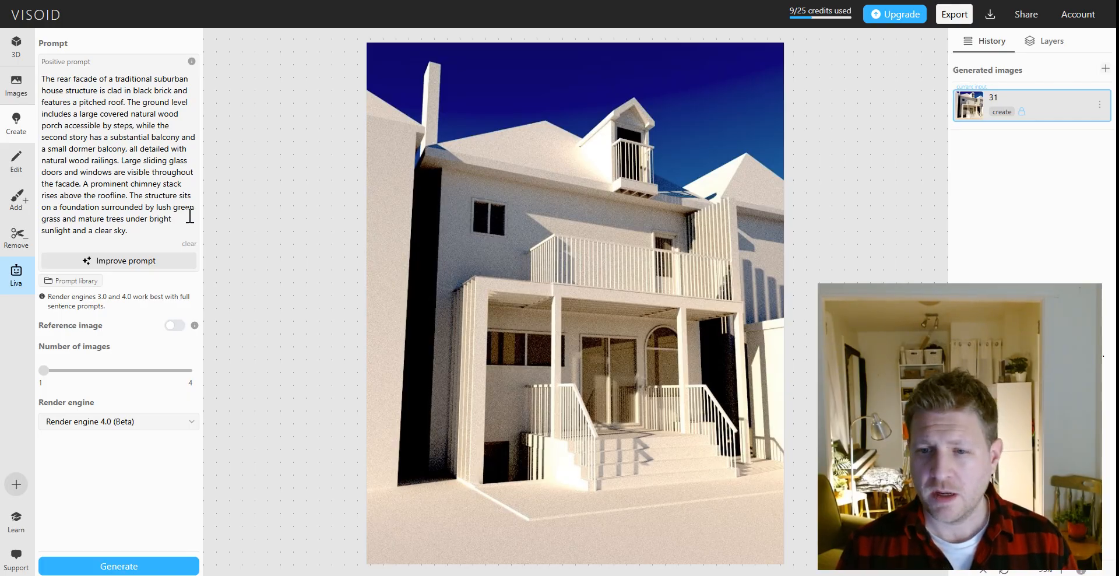
Add "Kids are playing in the backyard while the parents barbeque." to the end of the prompt and generate the render.
click(161, 228)
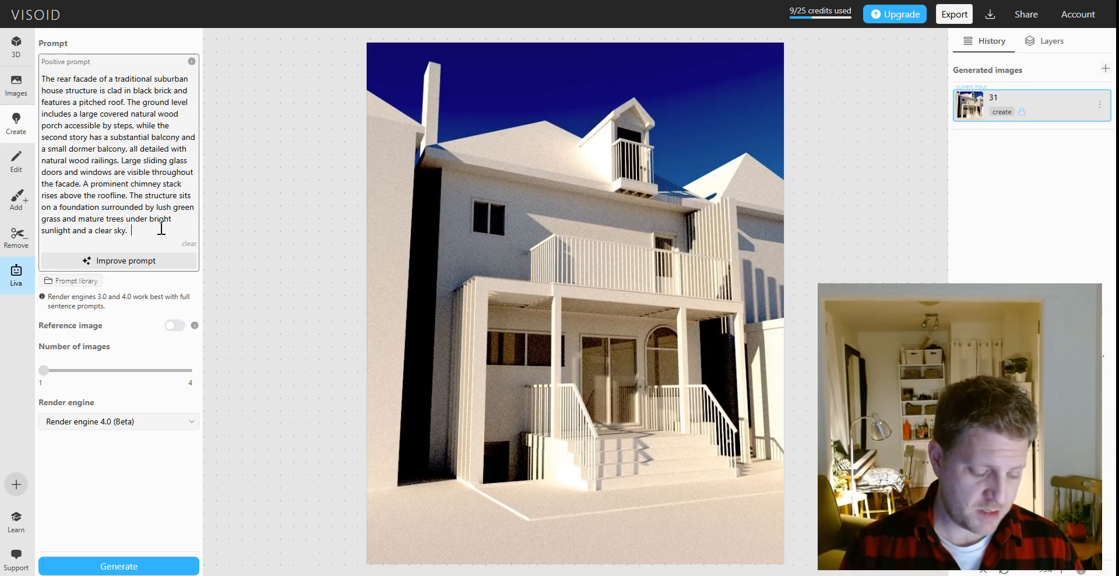
text(Kids)
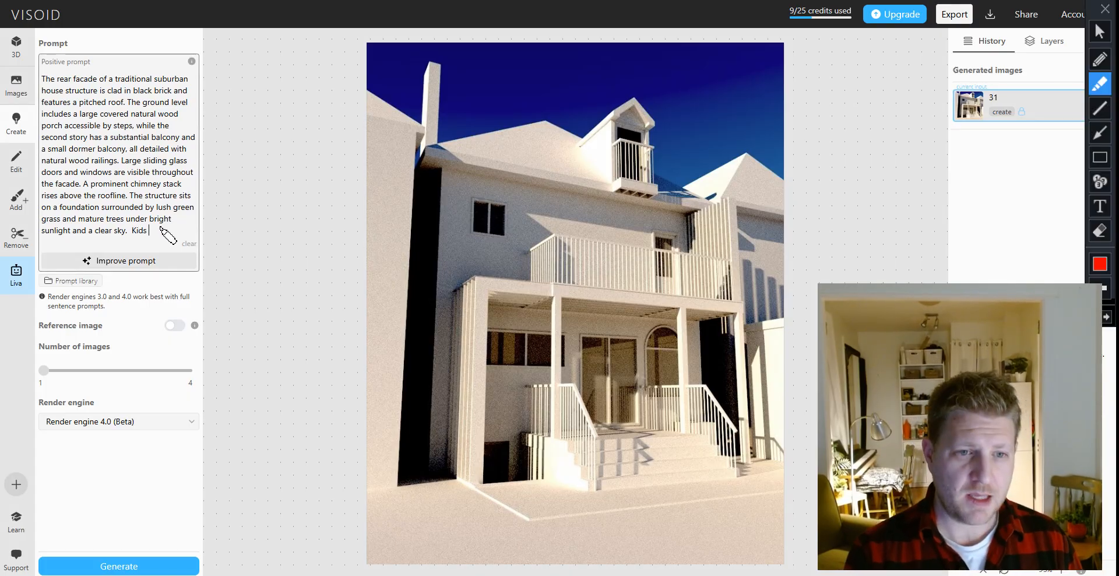
text( are playing int he ba)
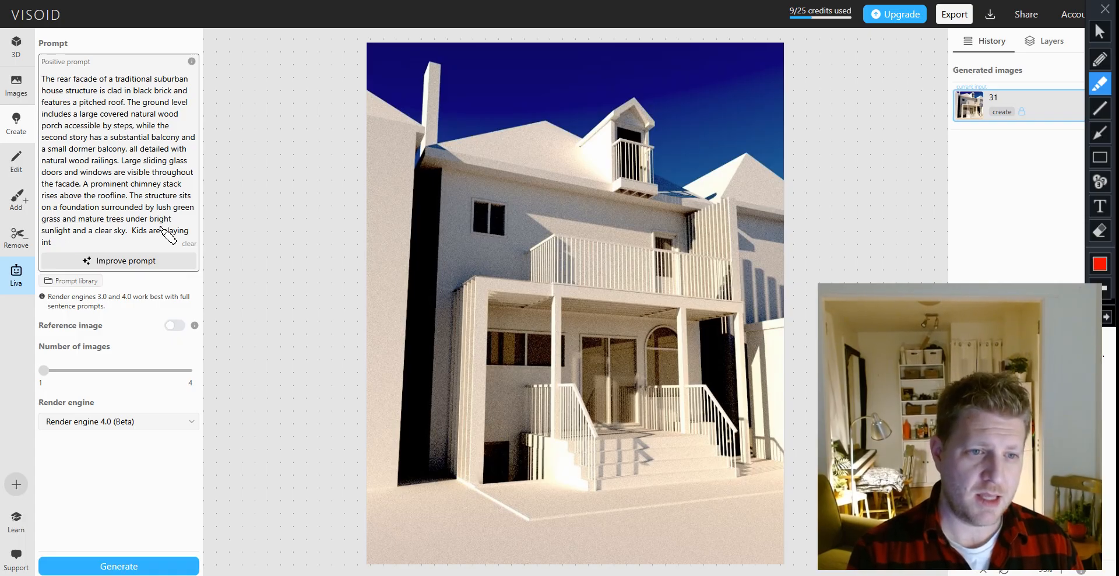
key(BackSpace)
key(BackSpace)
key(BackSpace)
text(the backyard while)
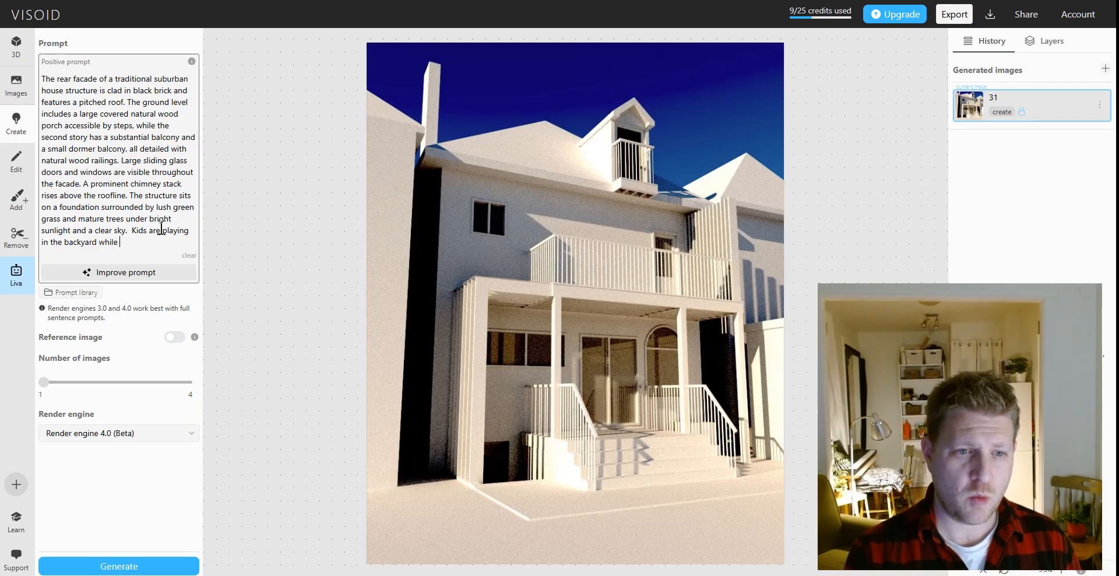
text( the parents)
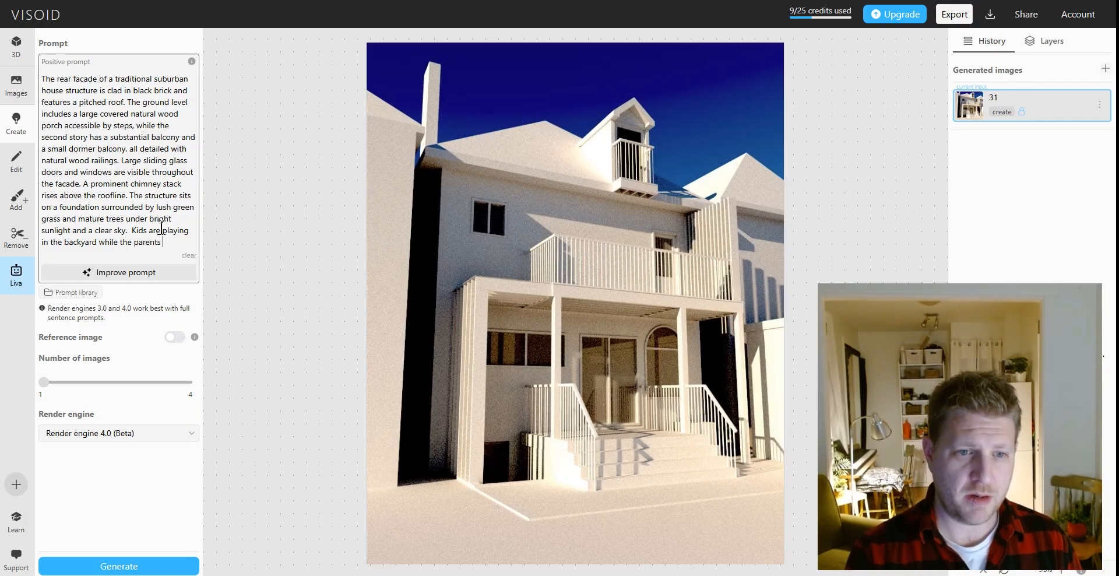
text( barbeque.)
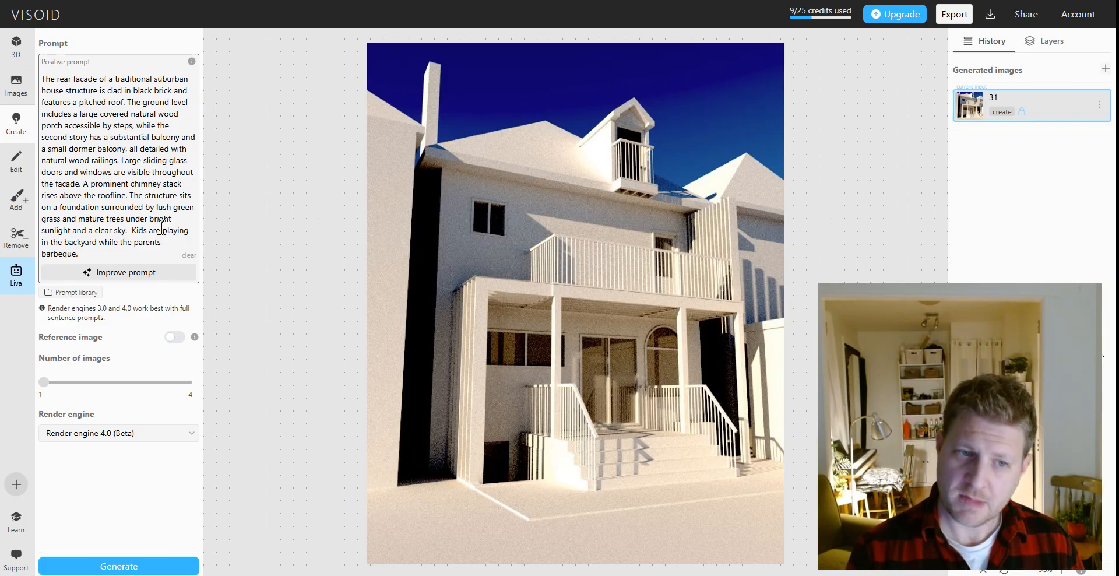
click(153, 566)
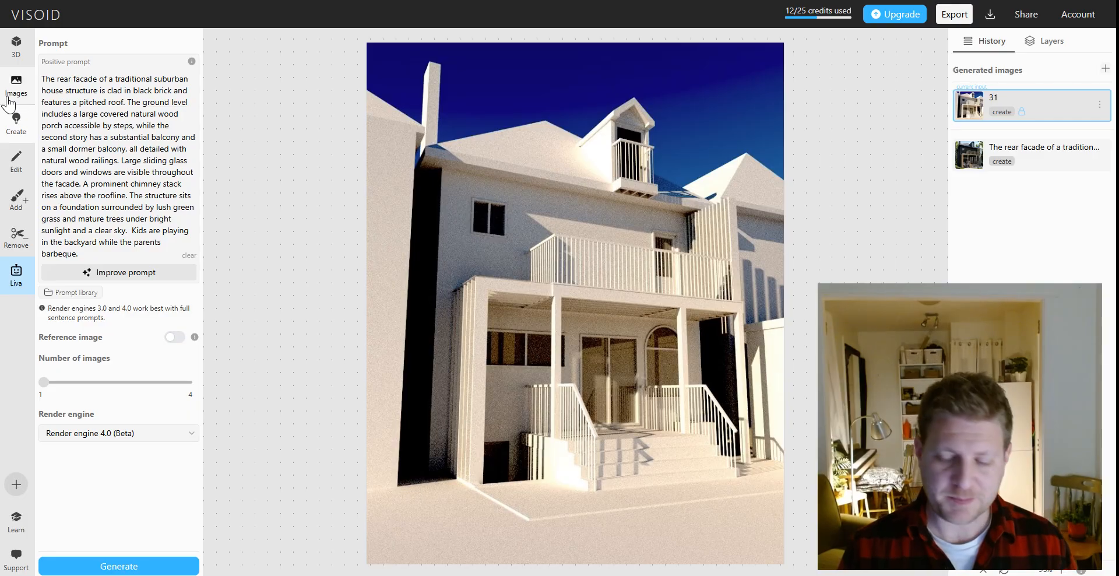
View the generated black brick house render and compare it with the original image 31.
click(1058, 160)
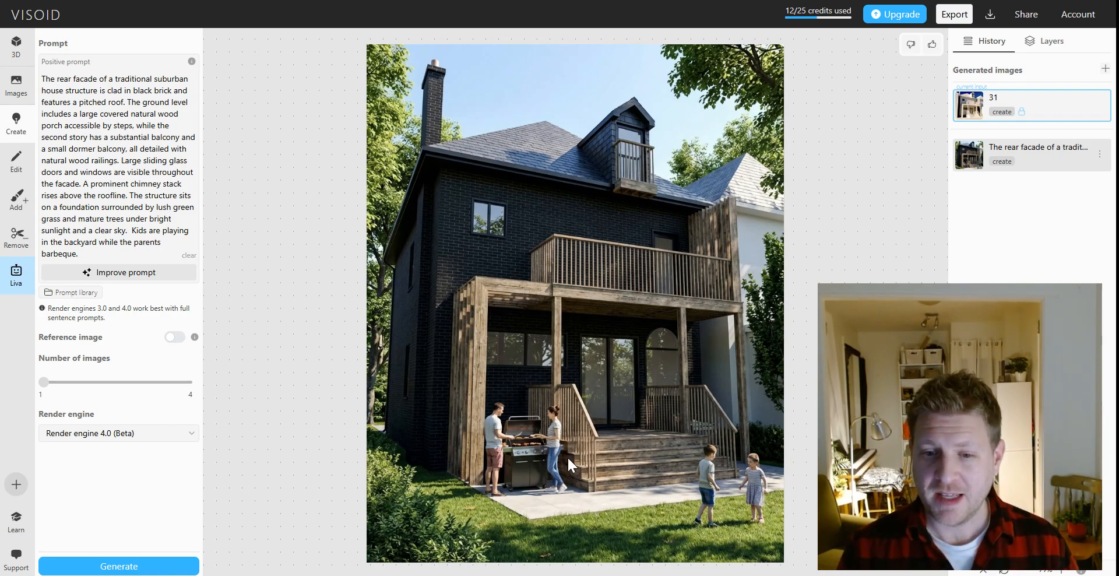
click(1009, 115)
key(ctrl+alt+d)
mouse_move(511, 484)
mouse_down()
mouse_move(530, 489)
mouse_move(506, 480)
mouse_move(501, 498)
mouse_move(474, 458)
mouse_move(515, 449)
mouse_up()
key(ctrl+alt+d)
click(969, 158)
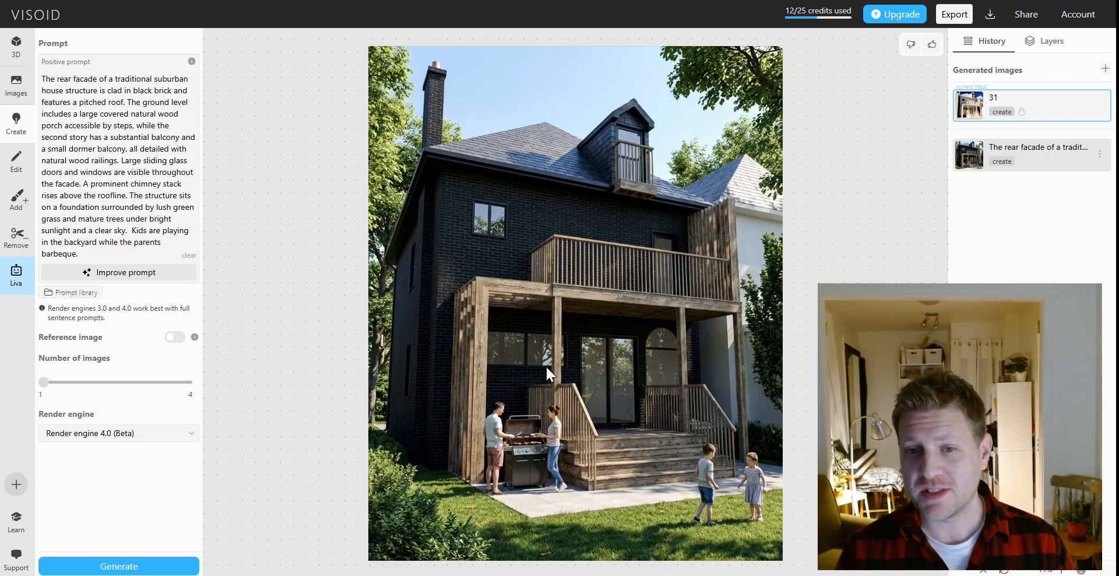
Open the uploaded Barn1 sketch and view its generated modern barn-style render.
click(16, 87)
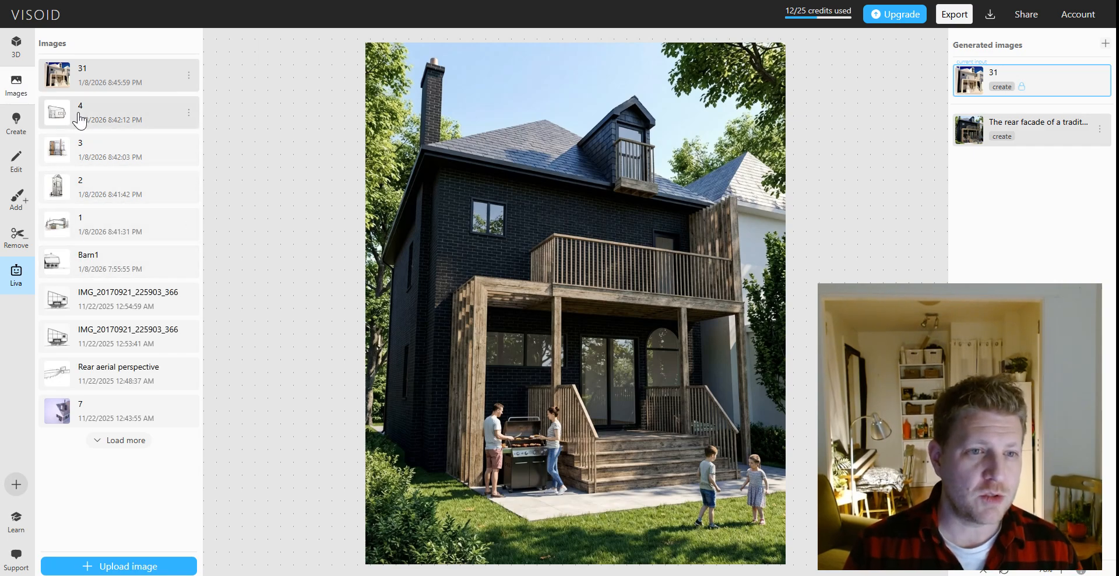
click(92, 261)
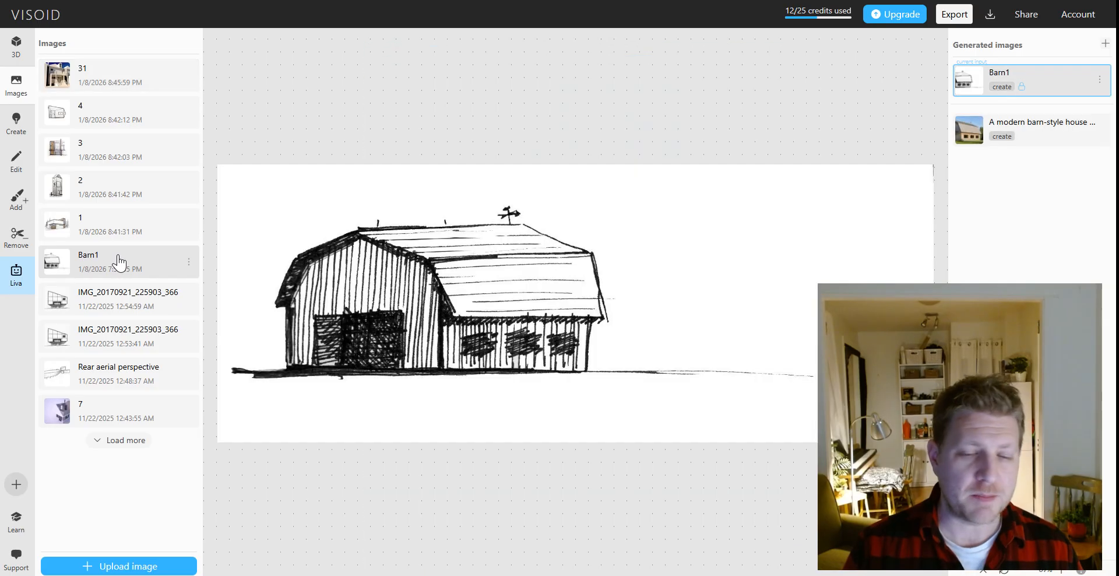
click(1034, 138)
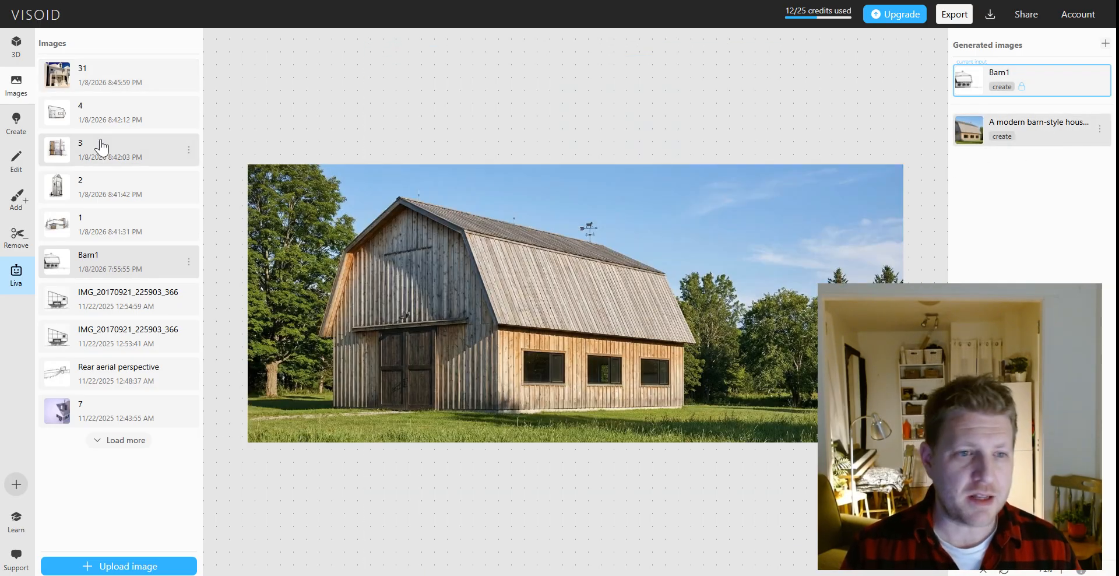
Review the preset edit categories for the barn render and select the facade material change.
click(23, 162)
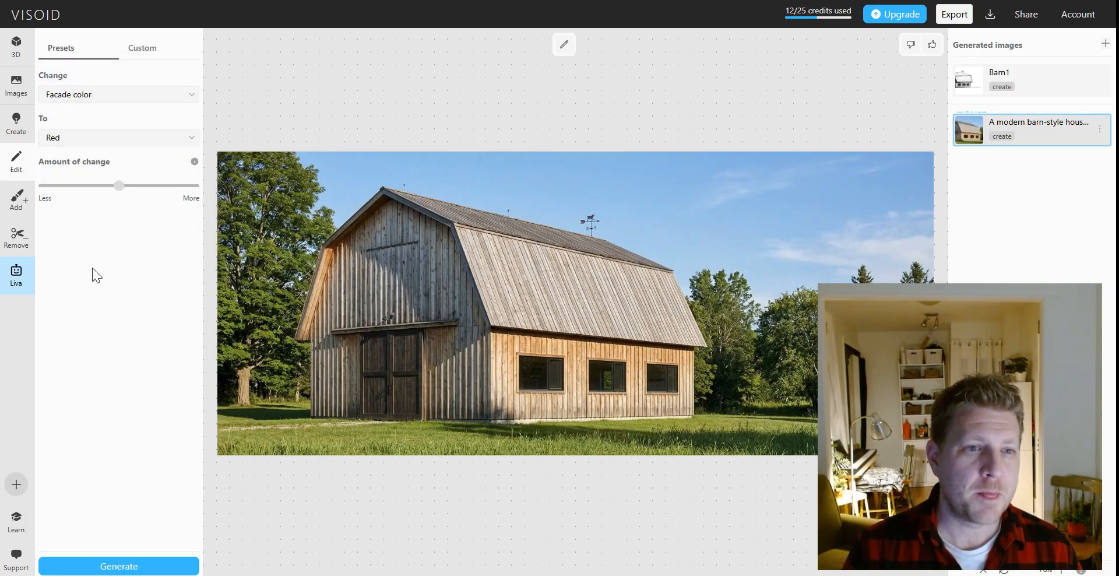
click(94, 99)
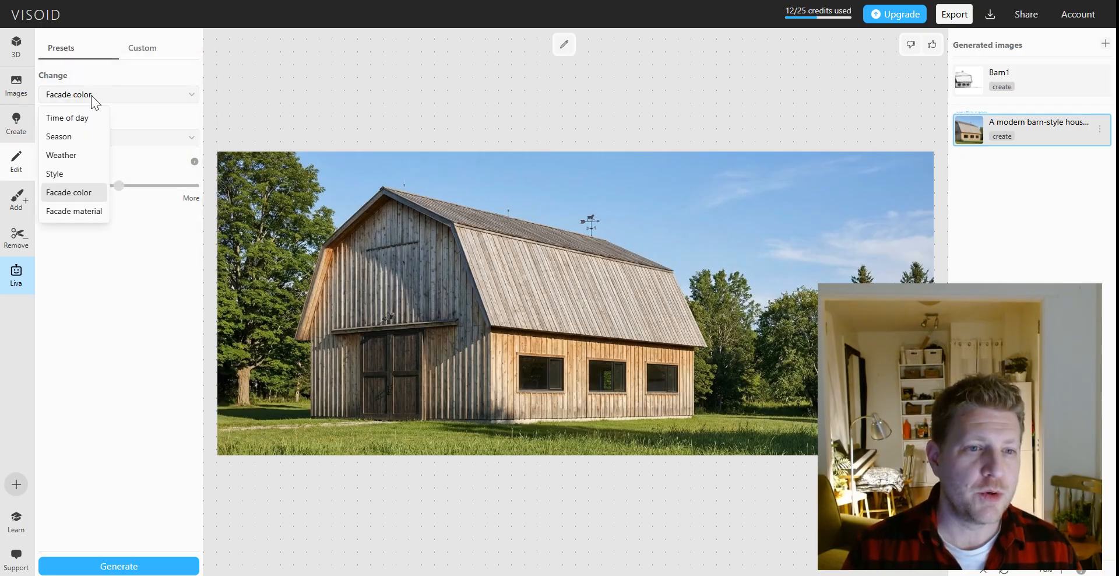
click(125, 308)
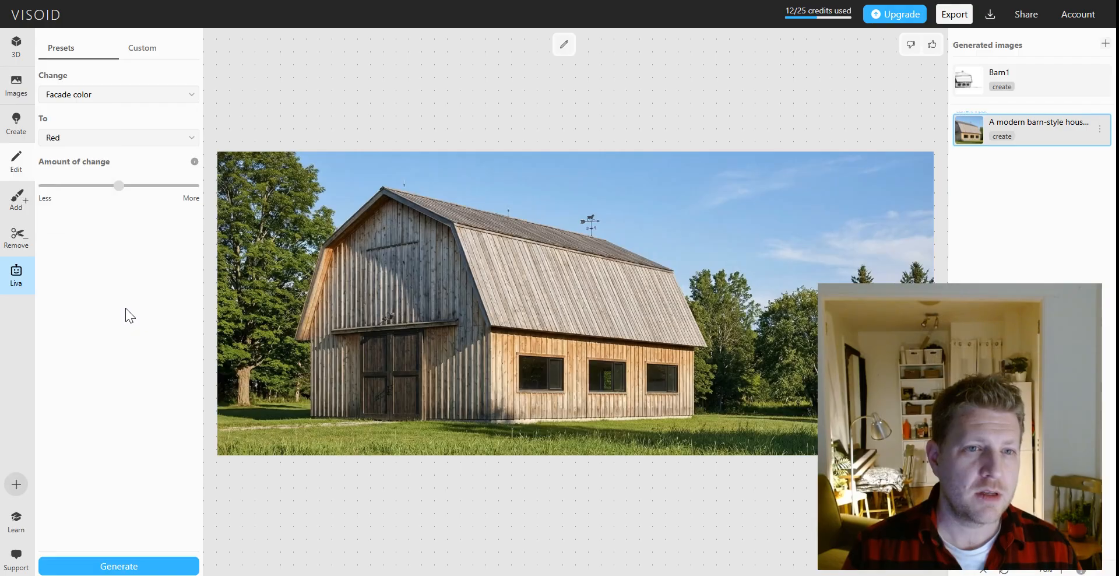
click(92, 95)
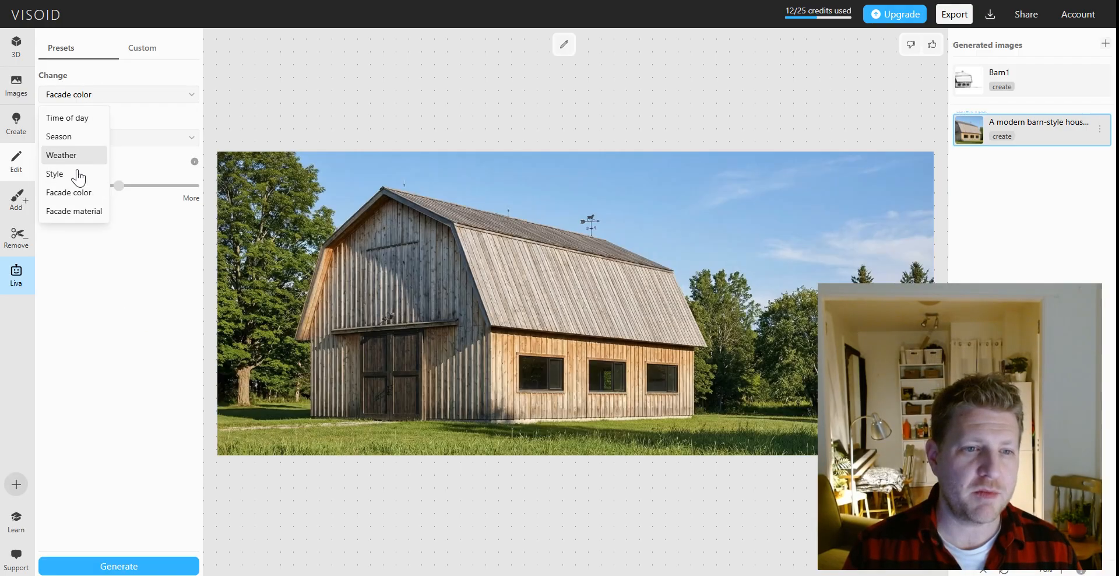
click(75, 211)
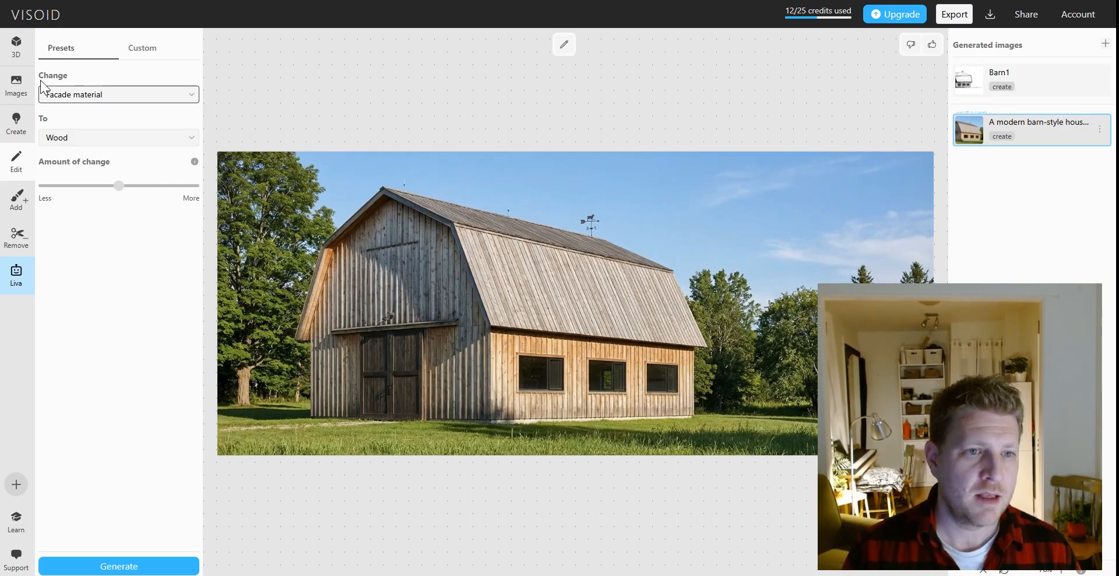
Return to the Barn1 sketch, clear the old house prompt and generate a new prompt from the sketch.
click(27, 98)
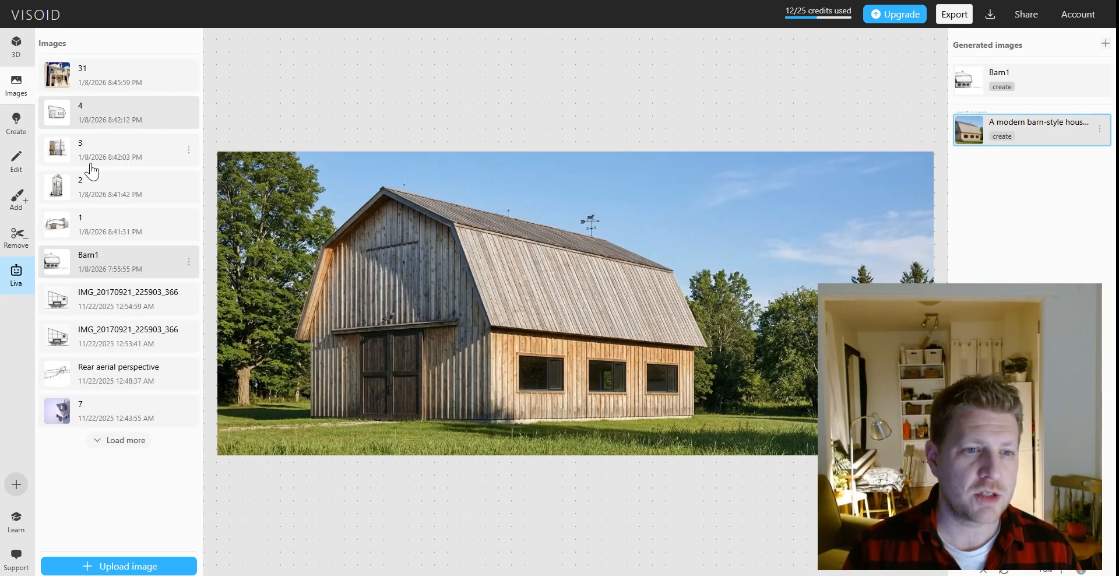
click(86, 267)
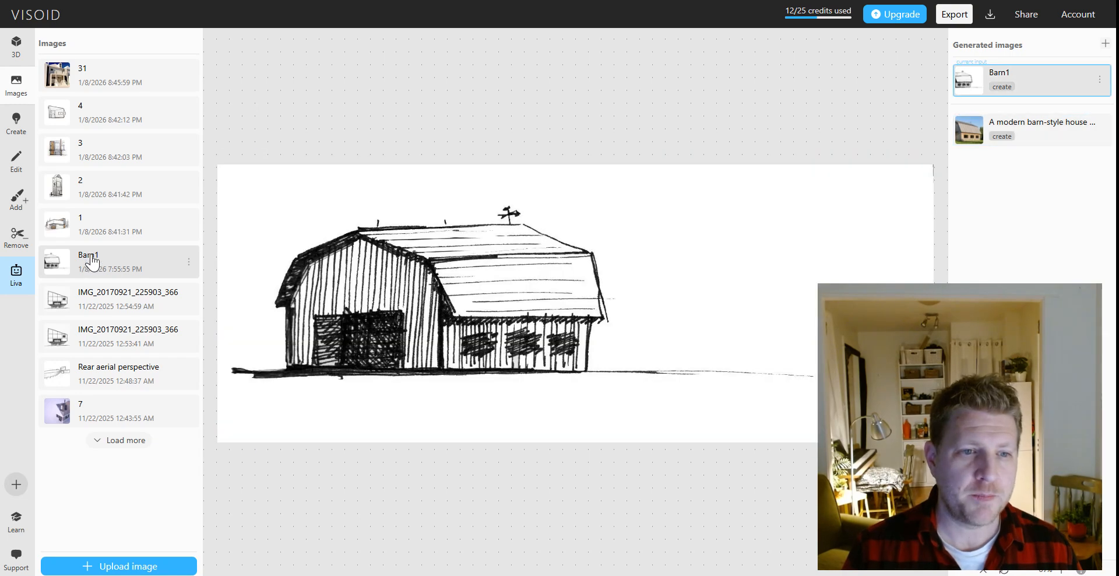
click(16, 124)
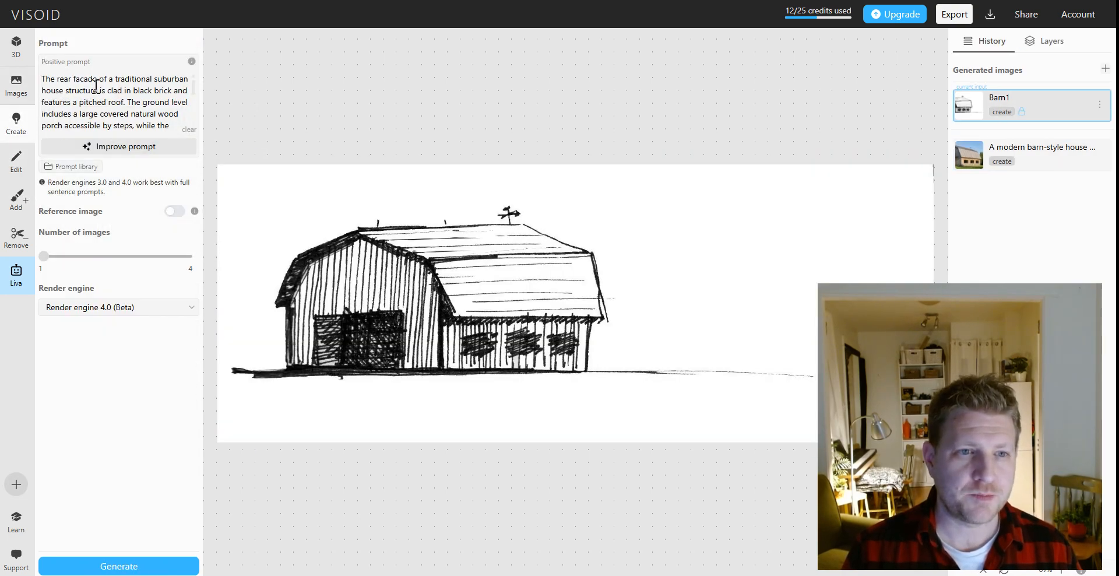
triple_click(122, 105)
key(BackSpace)
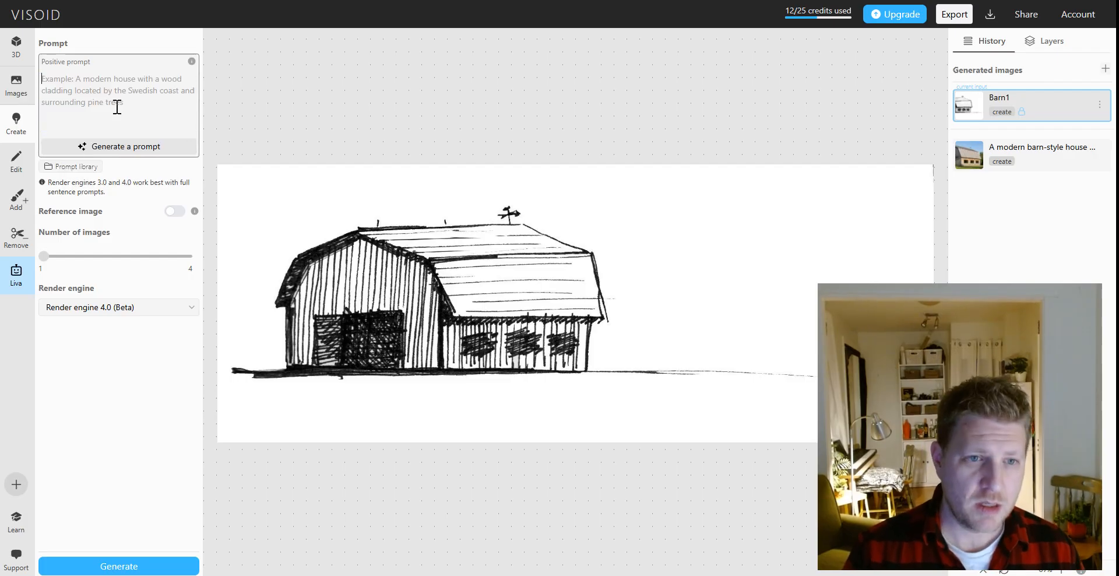
click(102, 146)
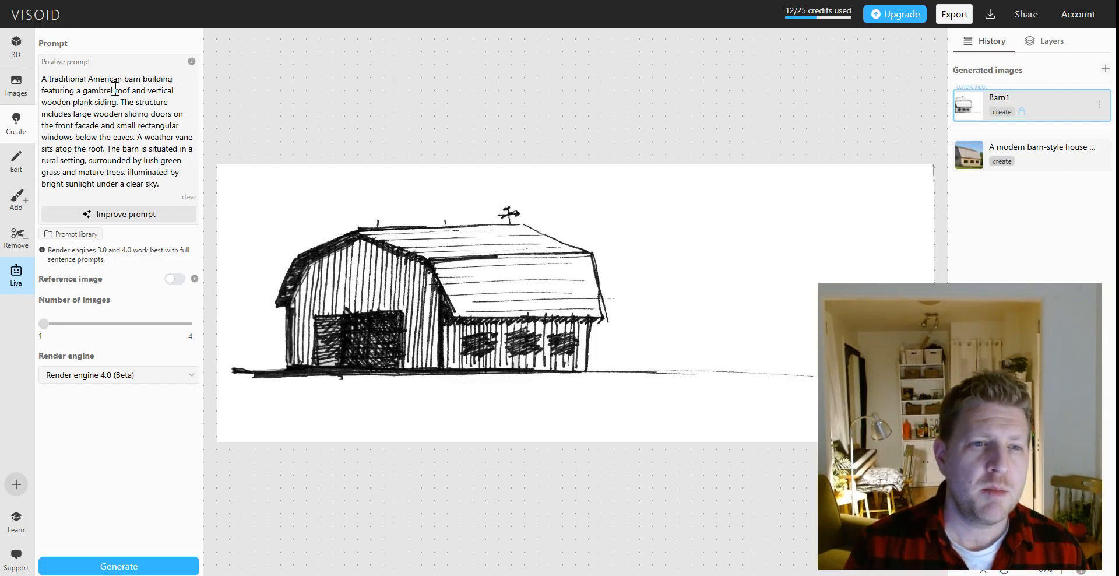
Insert "style house" after "barn" in the prompt's opening and "natural" before "wooden plank siding".
click(142, 79)
text(style house)
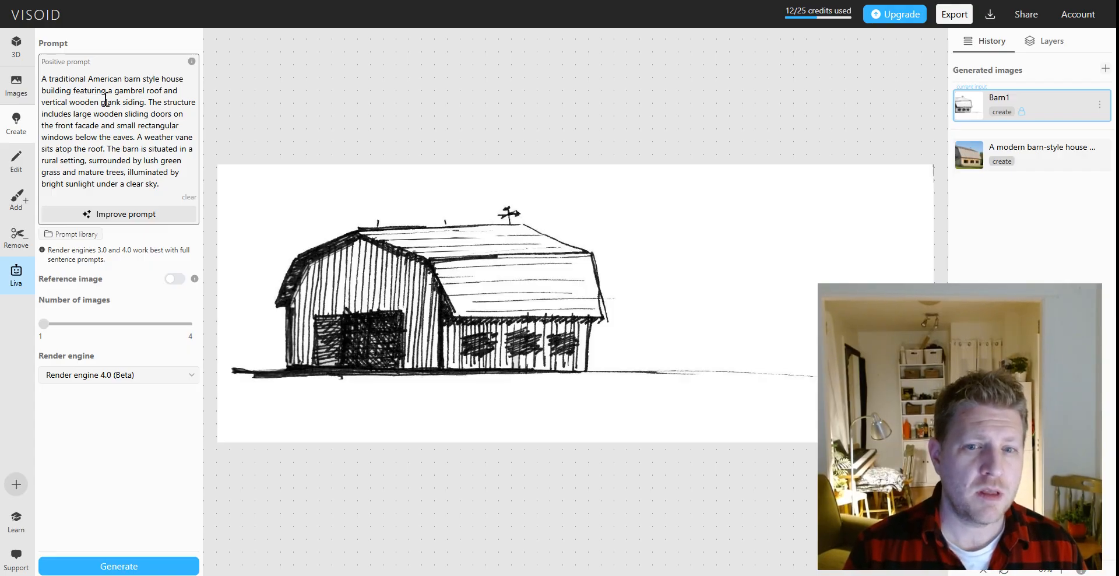
click(69, 103)
text(natural)
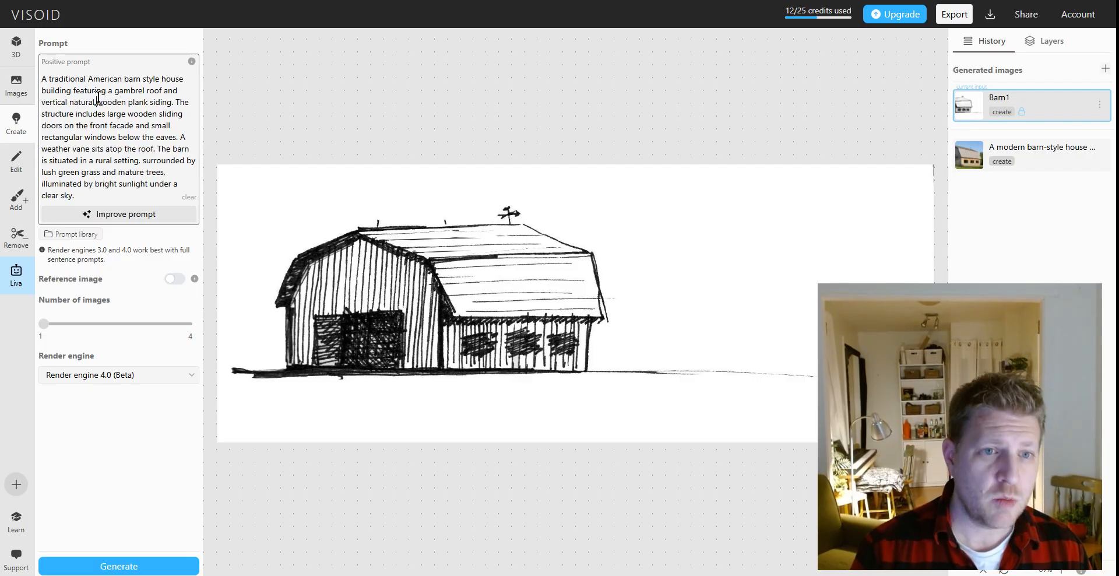
Extend the siding description in the prompt with "and a corrugated steel roof".
click(172, 104)
text(and a cor)
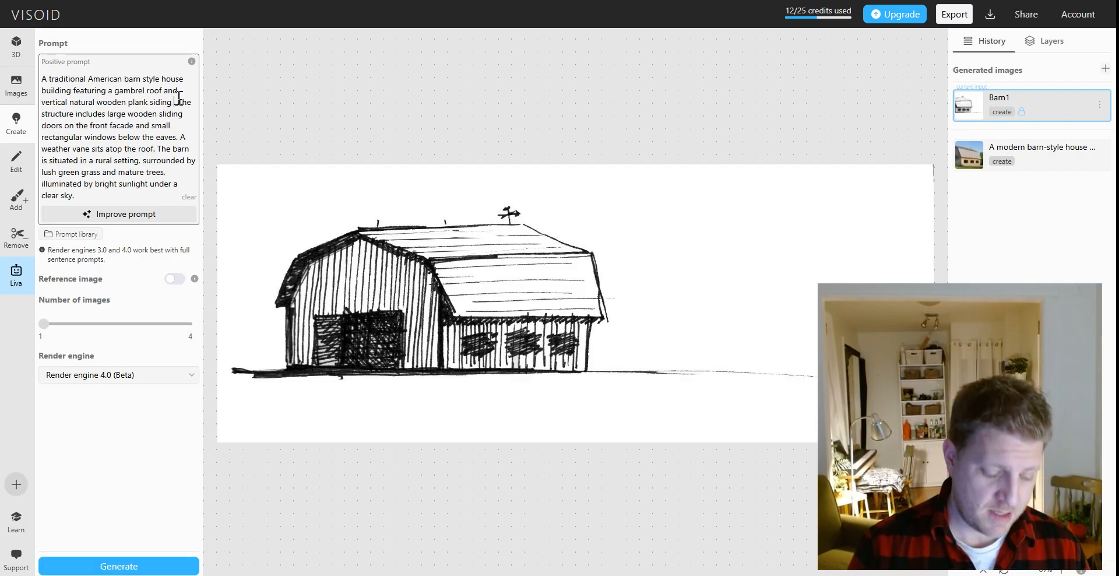
text(rugated stee)
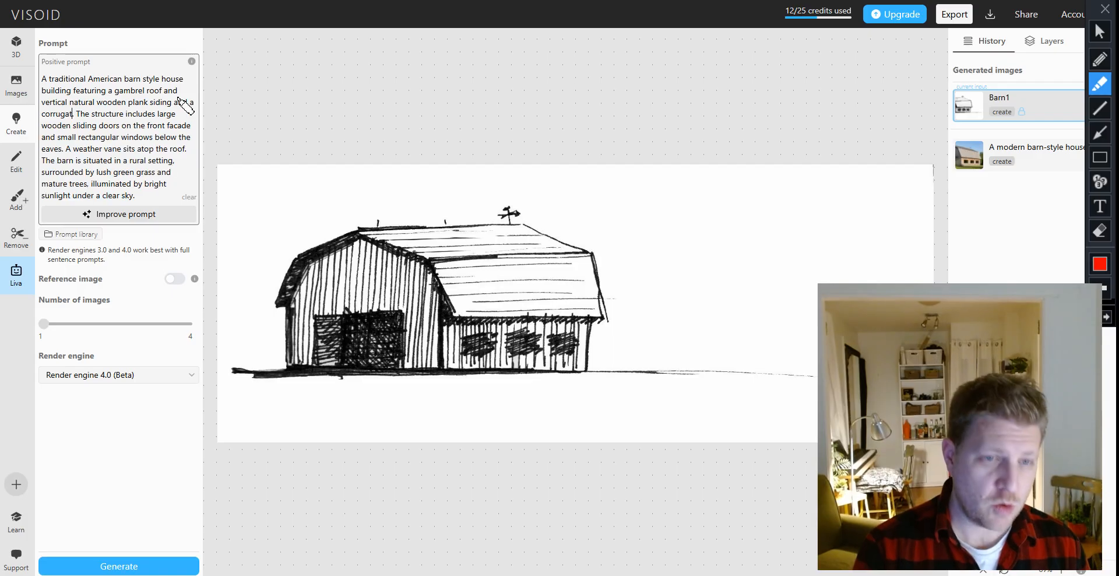
text(l roof)
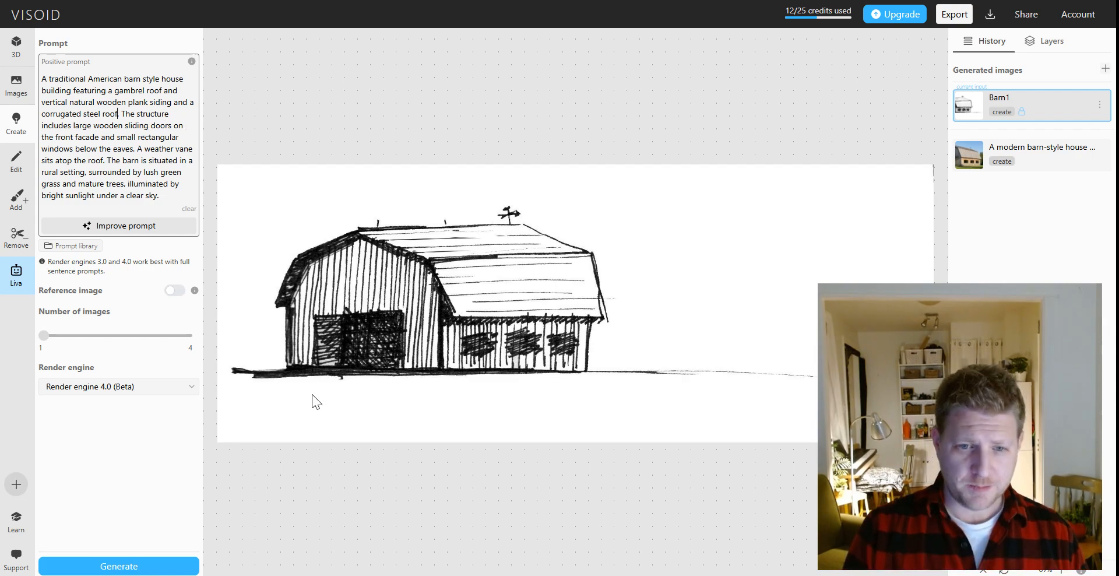
text(d)
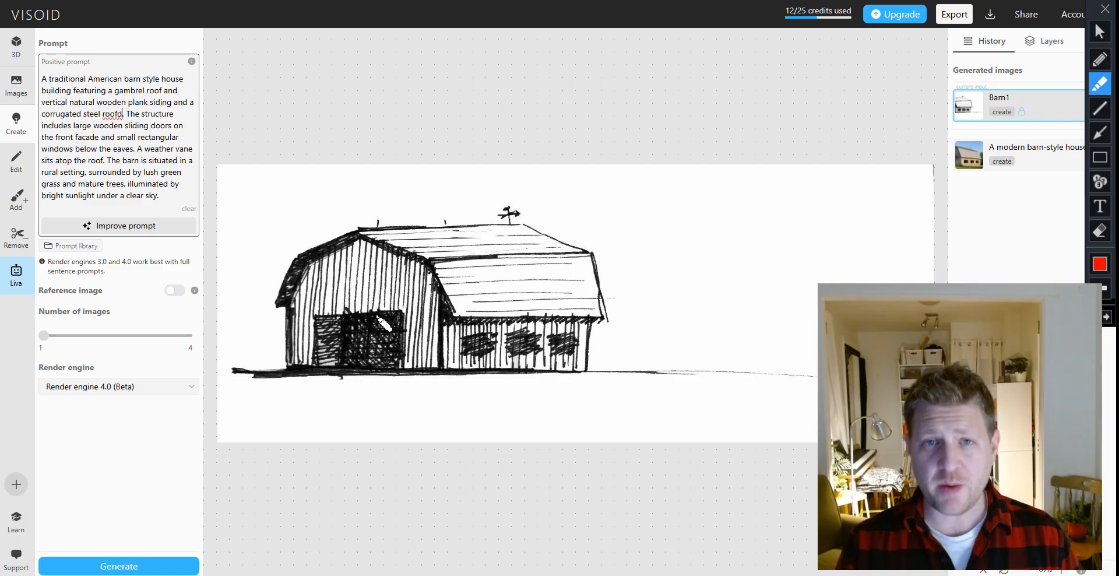
mouse_move(390, 314)
mouse_down()
mouse_move(343, 314)
mouse_move(313, 355)
mouse_move(393, 369)
mouse_move(408, 304)
mouse_move(371, 308)
mouse_up()
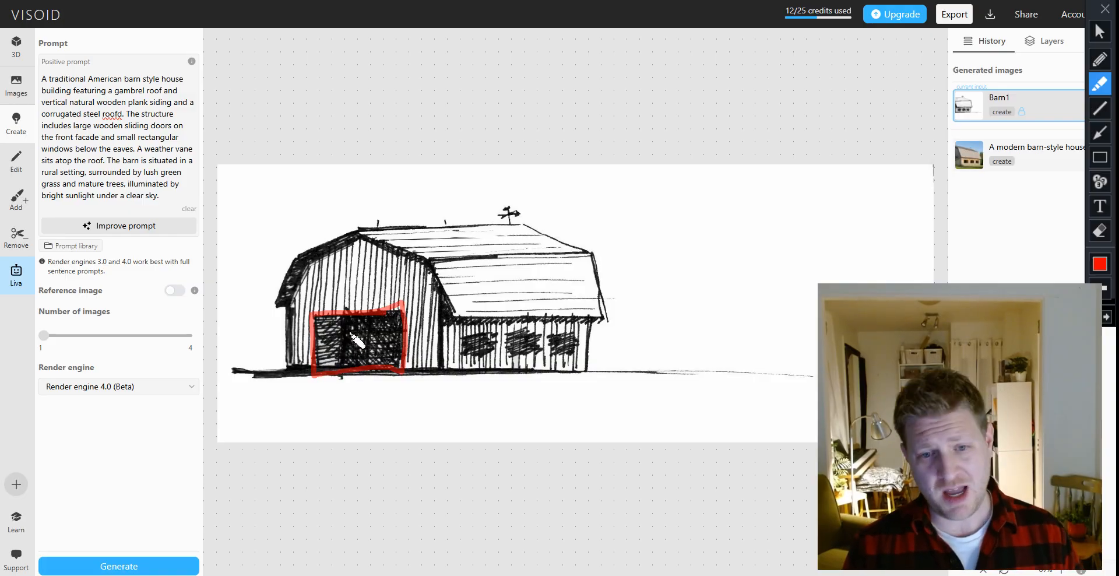
key(Escape)
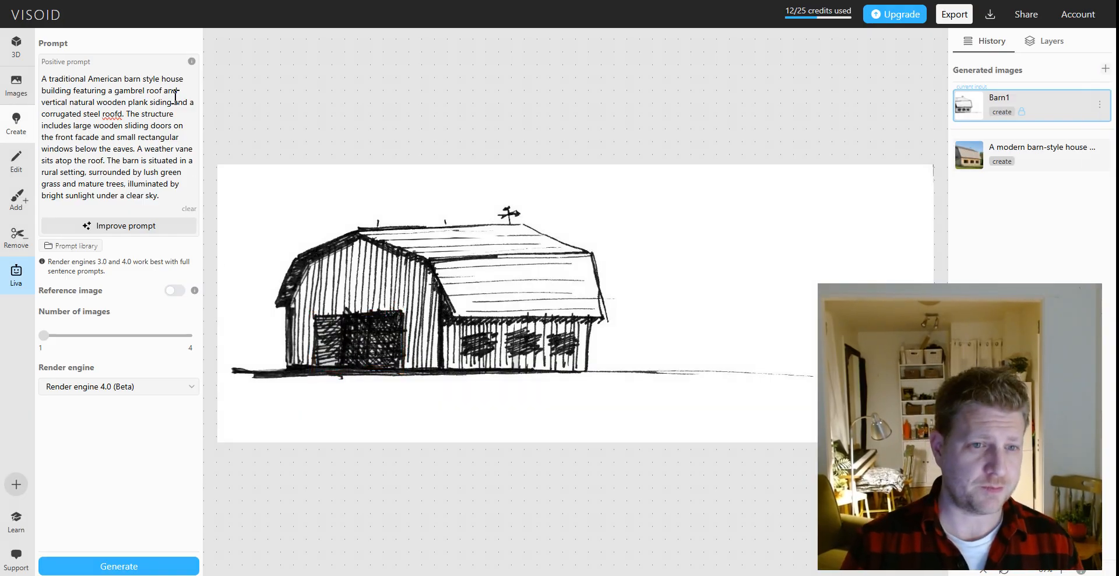
click(129, 112)
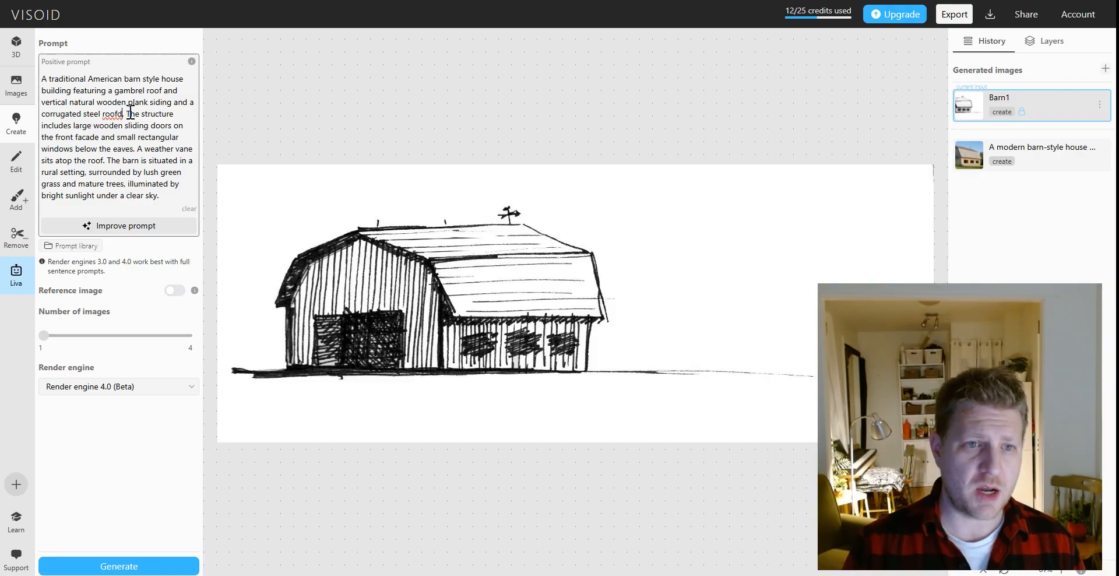
key(BackSpace)
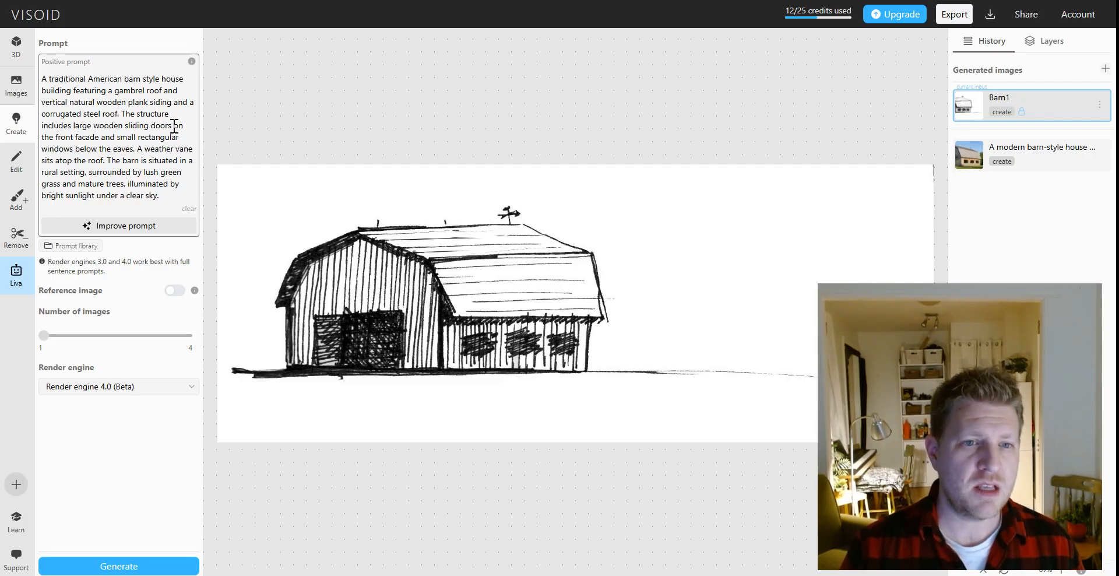
Replace "large wooden sliding doors" in the prompt with "inset alcove for the large glass front door".
drag(172, 126, 75, 129)
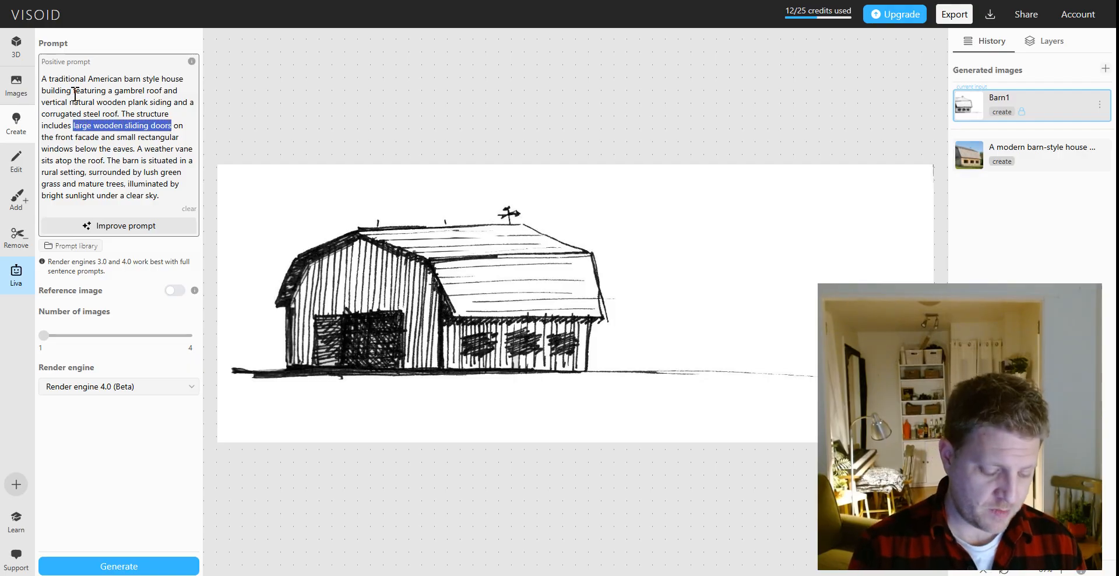
key(BackSpace)
text(inset)
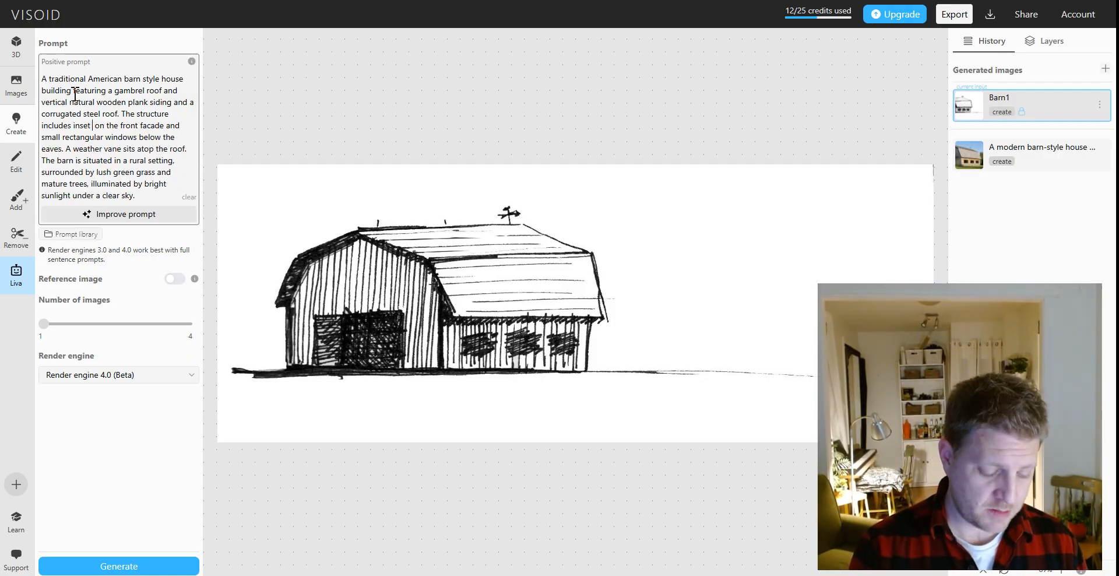
text( alcove for the)
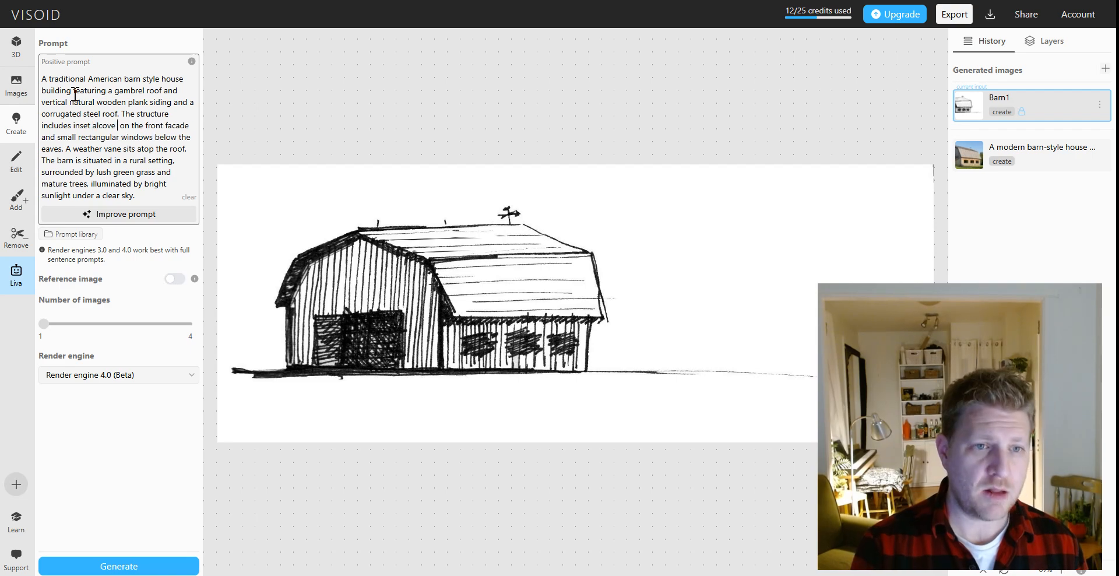
text( large)
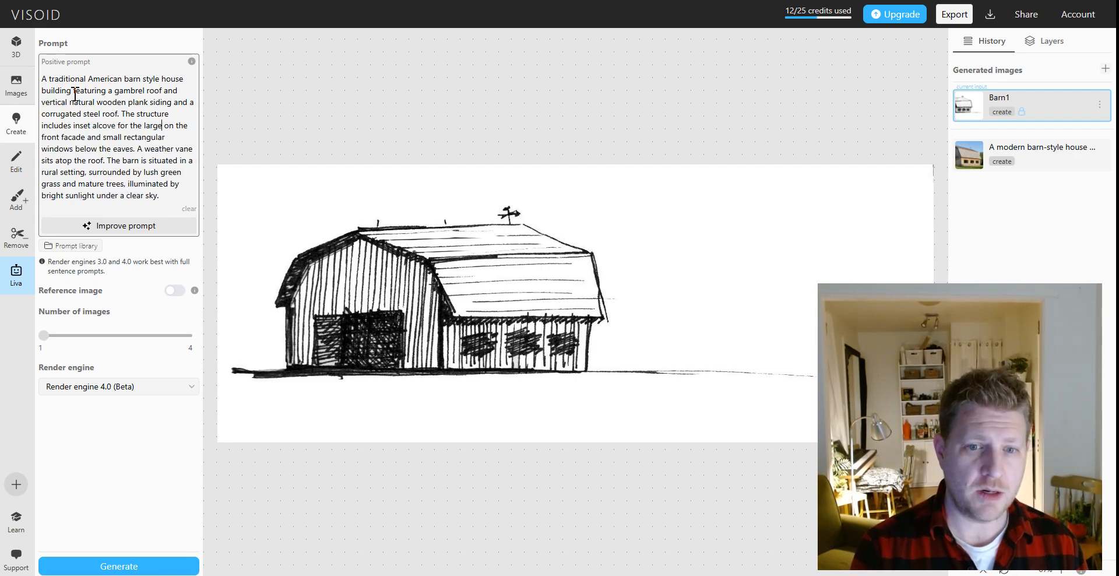
text( glass front foor)
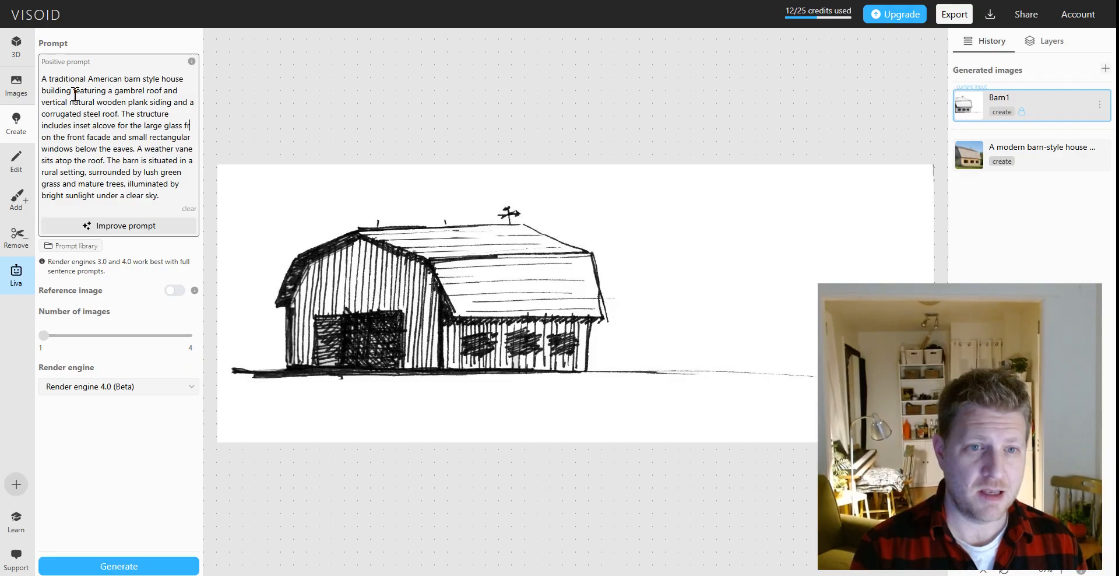
key(BackSpace)
key(BackSpace)
key(BackSpace)
key(BackSpace)
text(doord on the front facade and small)
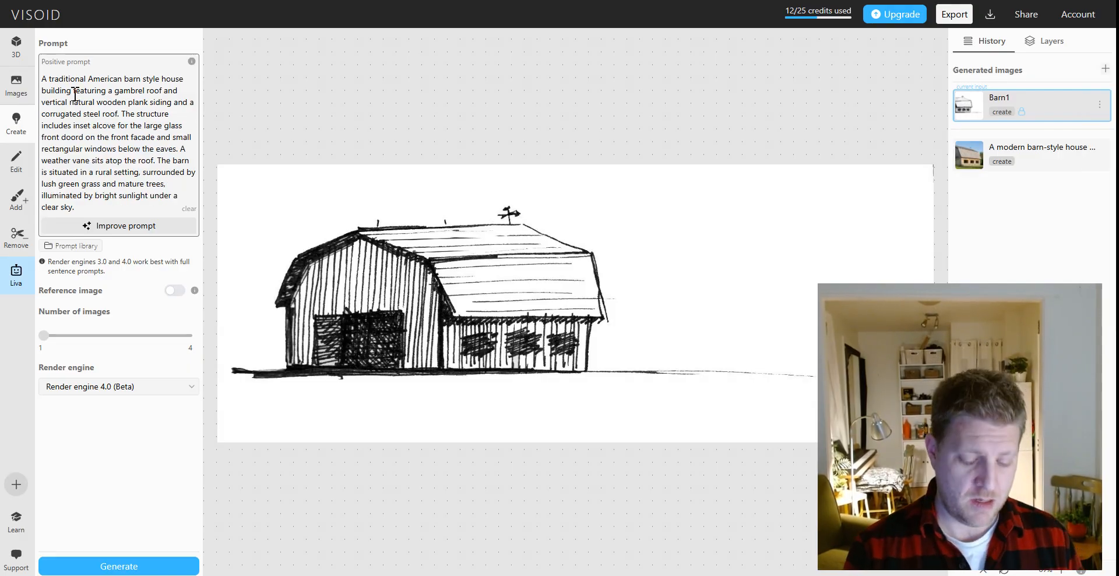
key(BackSpace)
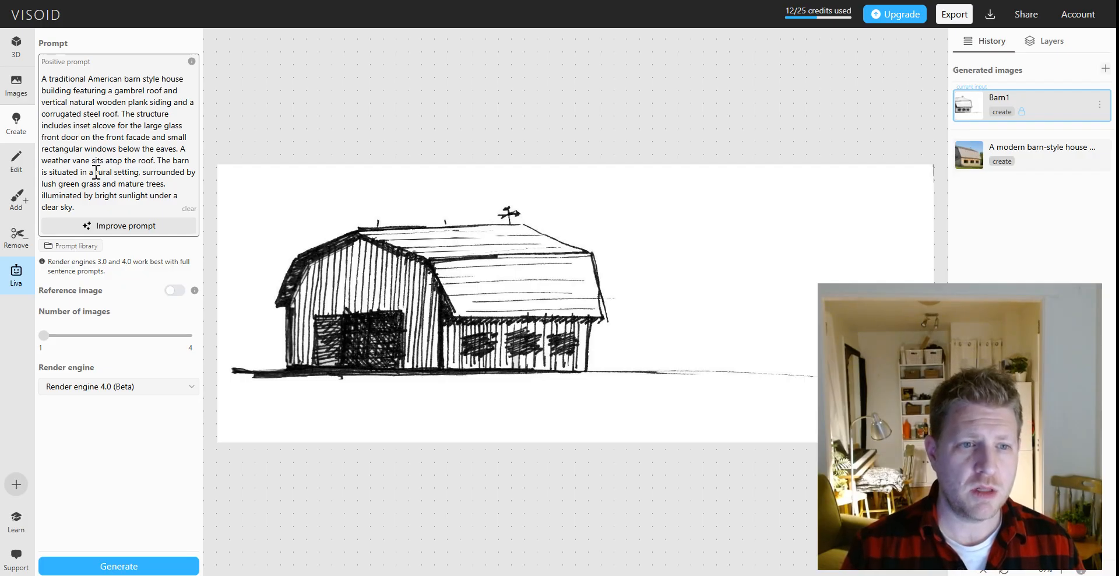
Insert "Ontario" after "rural" in the prompt's setting description, correcting its capitalization and checking the earlier barn render.
click(113, 171)
text(ontario)
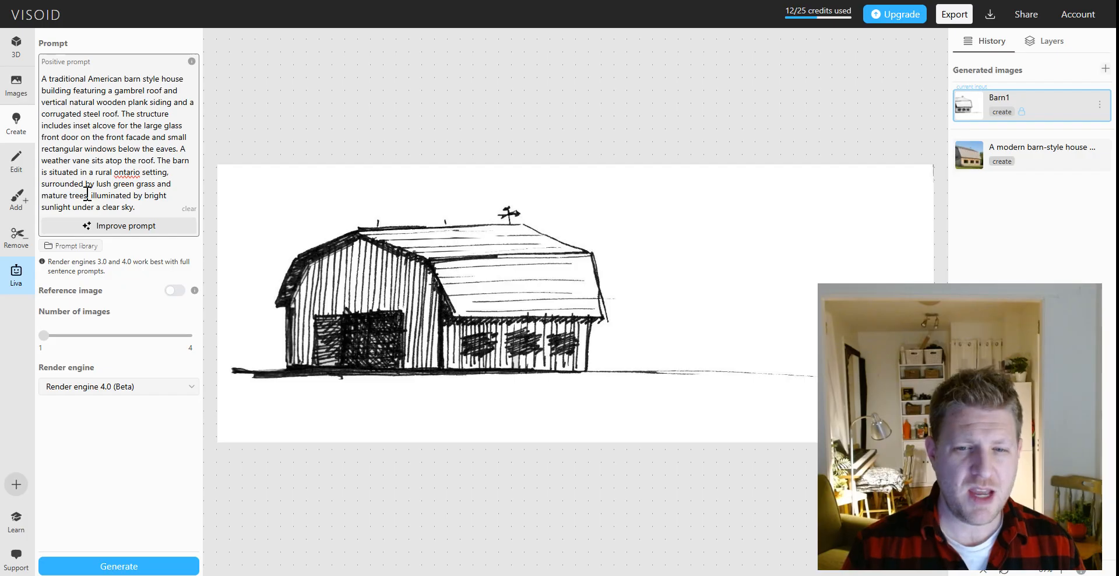
click(1038, 154)
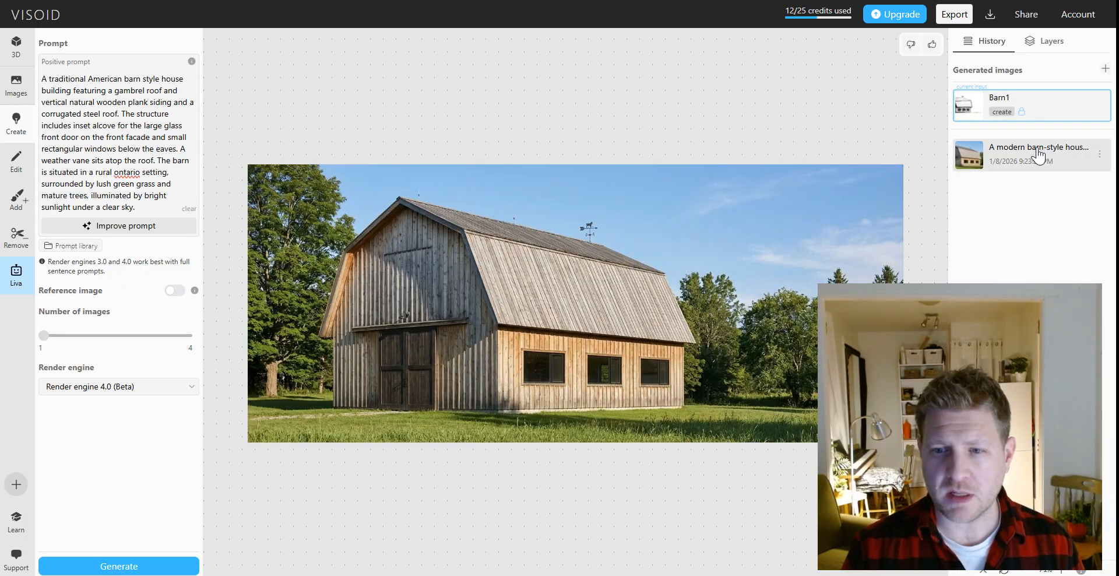
click(1029, 121)
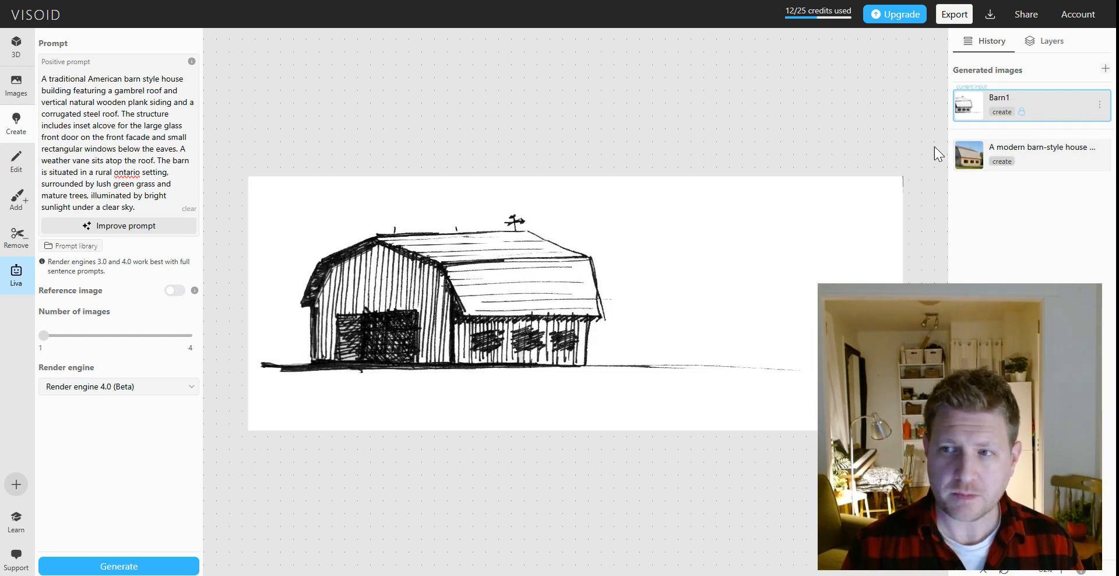
right_click(133, 172)
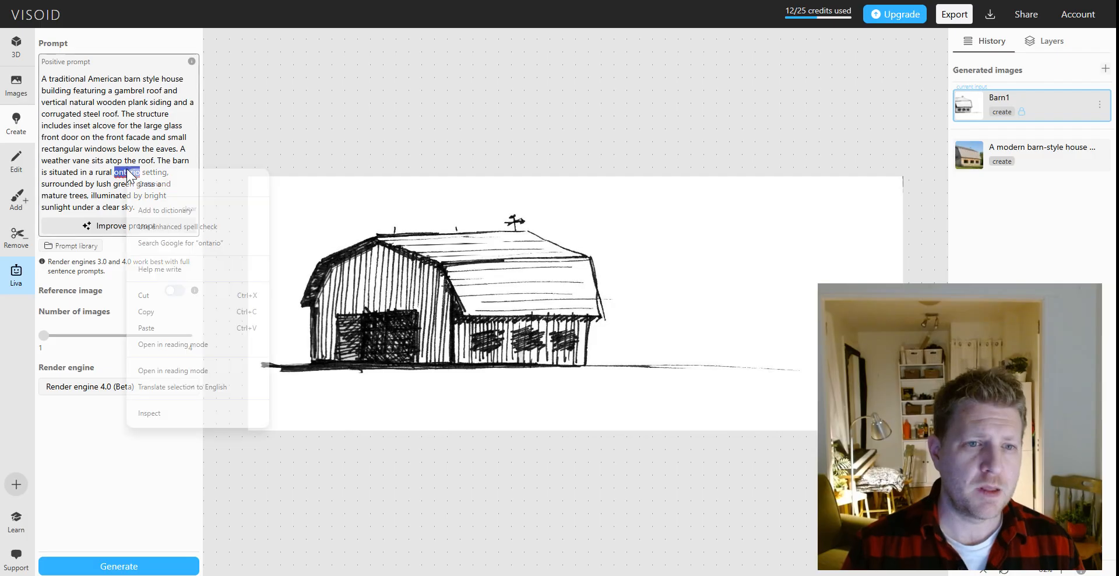
click(153, 183)
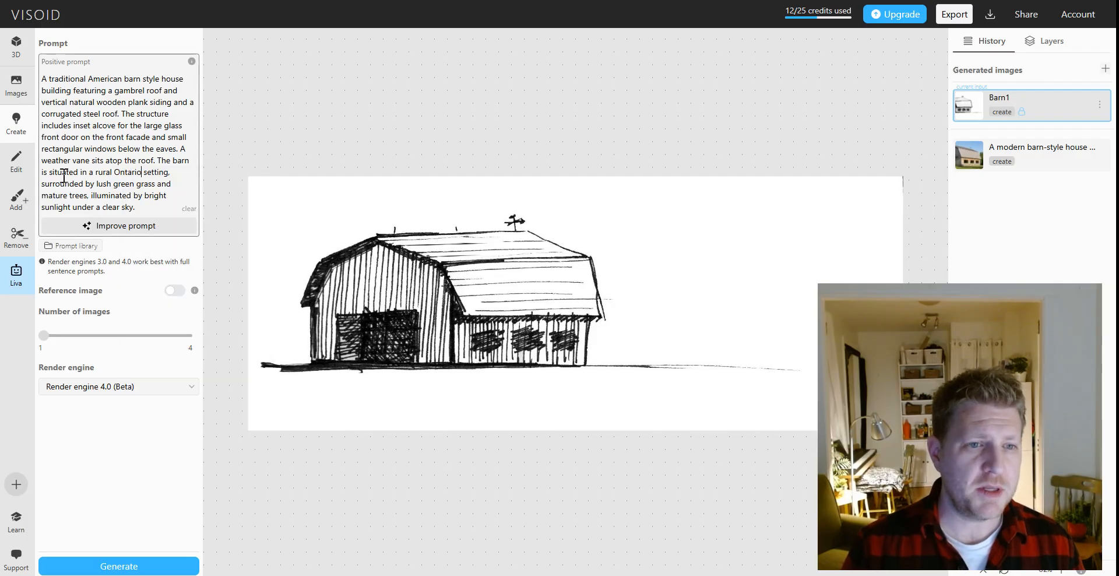
Add "at dusk" after "clear sky" at the end of the prompt and generate a render from the Barn1 sketch.
double_click(123, 185)
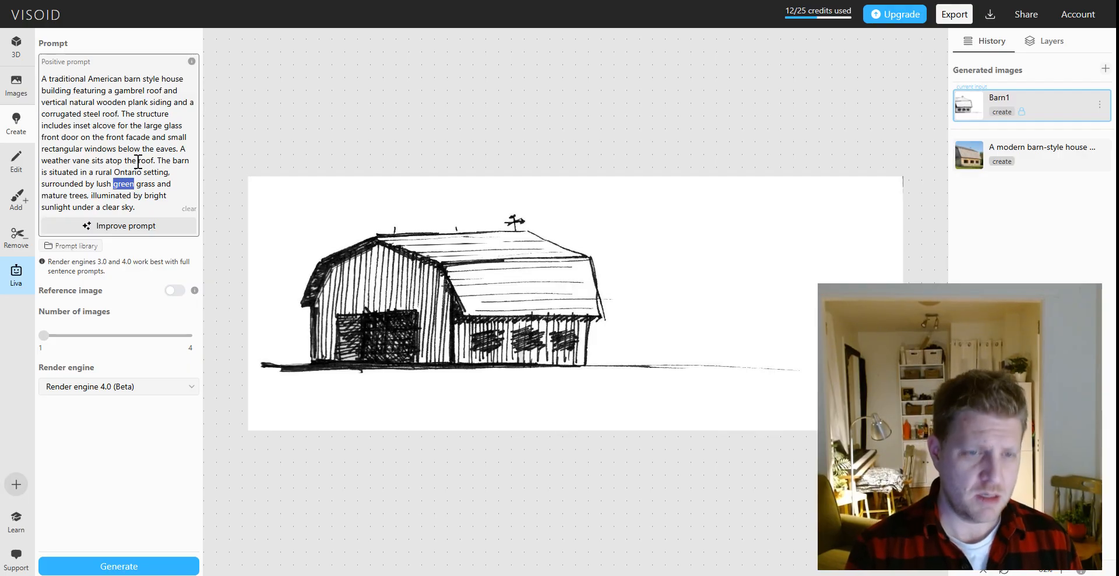
click(123, 184)
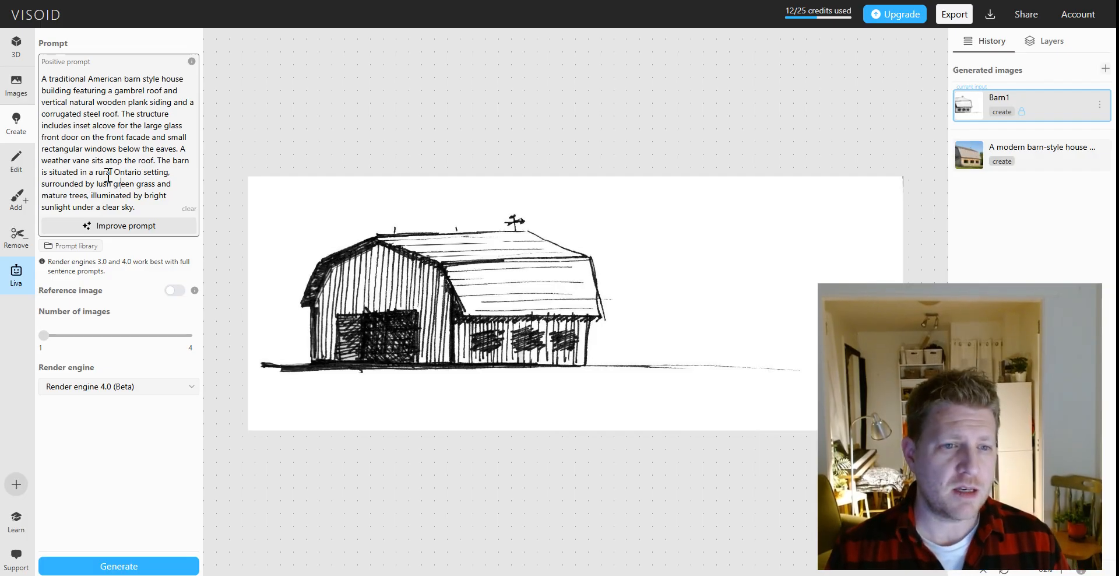
click(136, 207)
text(at dusk)
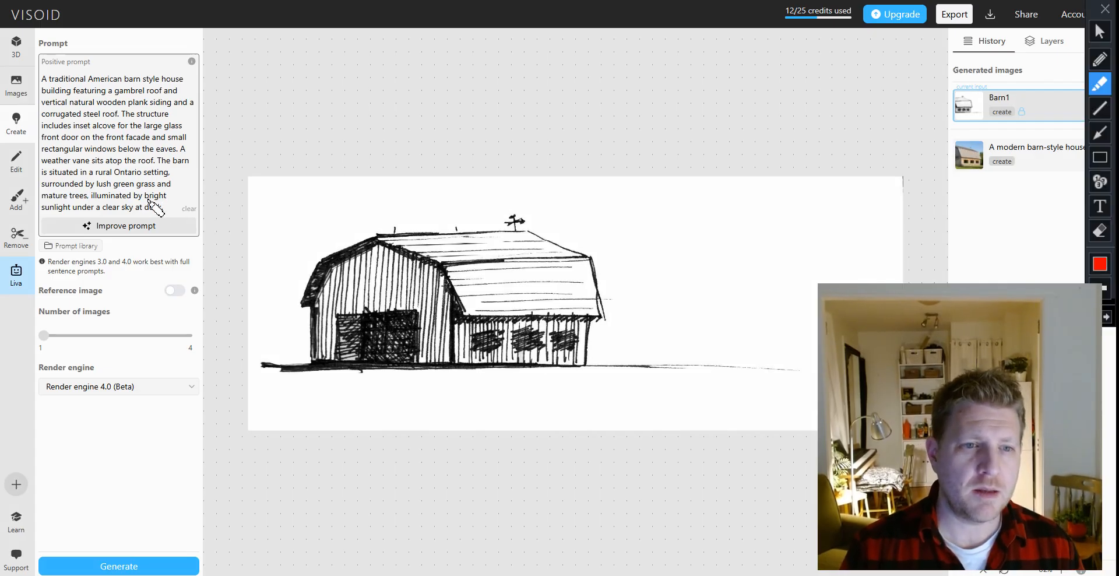
click(128, 571)
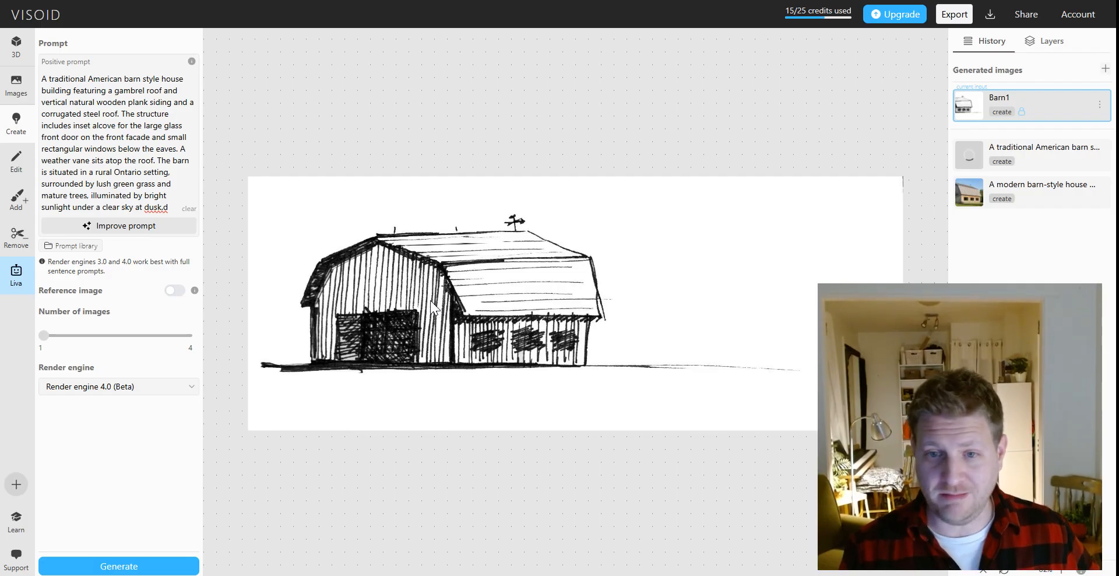
Compare the new traditional barn render with the earlier modern barn-style one, marking the earlier render's front facade.
click(1024, 156)
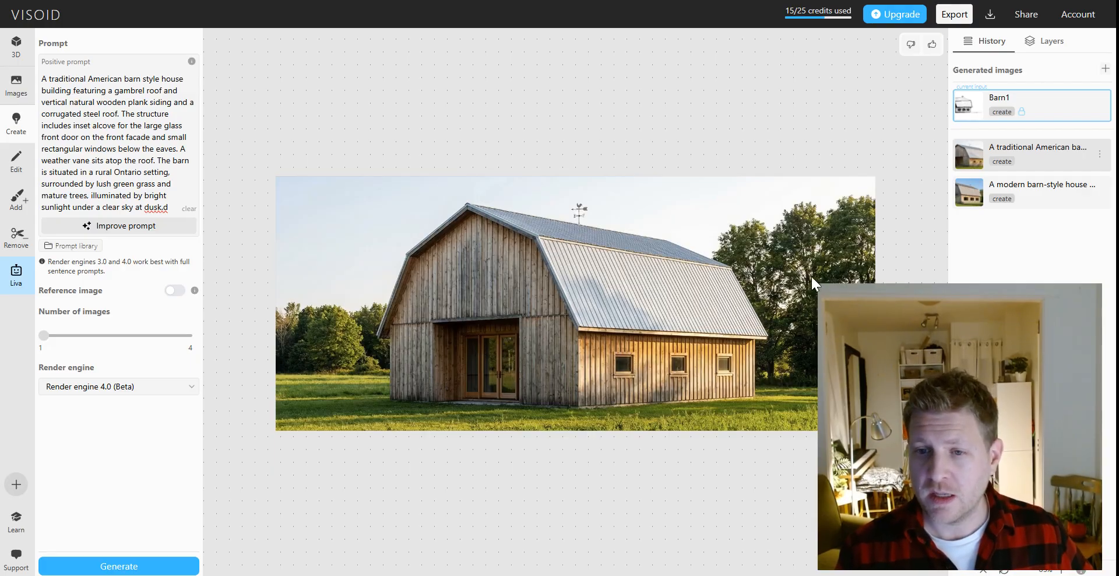
click(1027, 193)
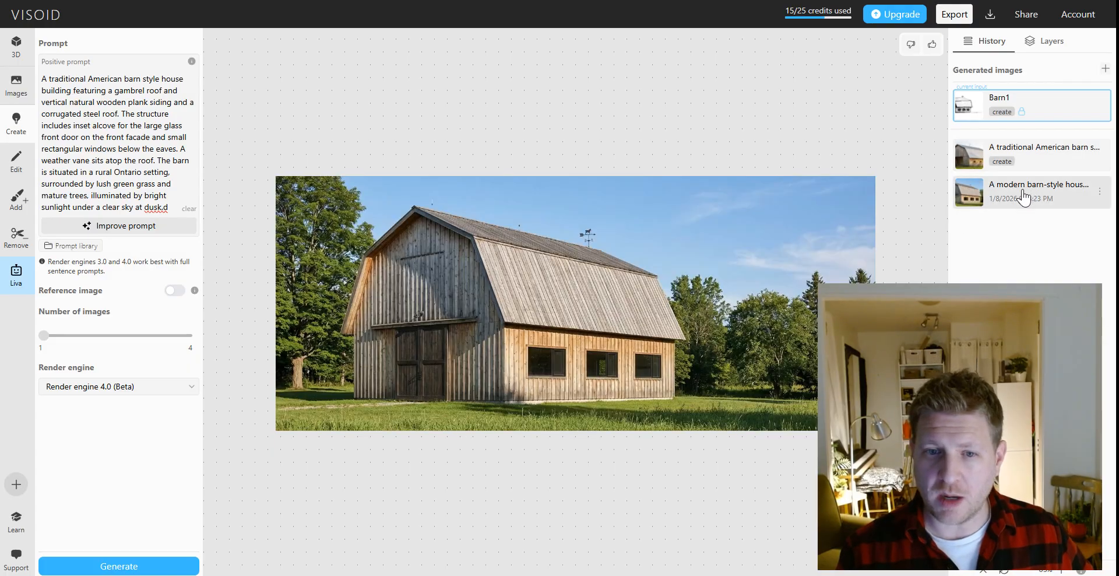
key(ctrl+alt+d)
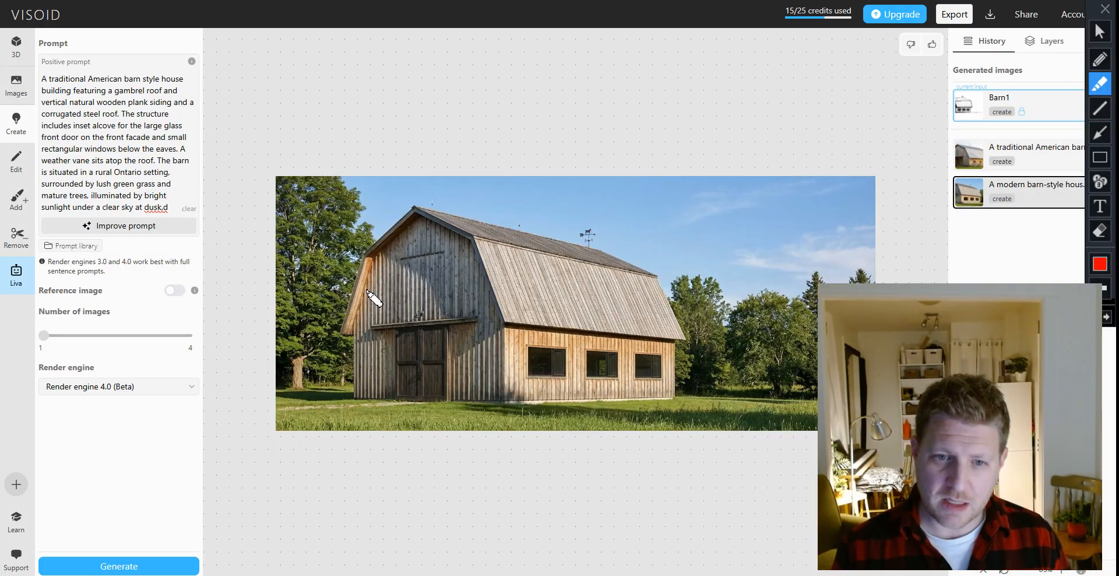
mouse_move(507, 309)
mouse_down()
mouse_move(427, 198)
mouse_move(379, 247)
mouse_move(350, 318)
mouse_up()
key(ctrl+alt+d)
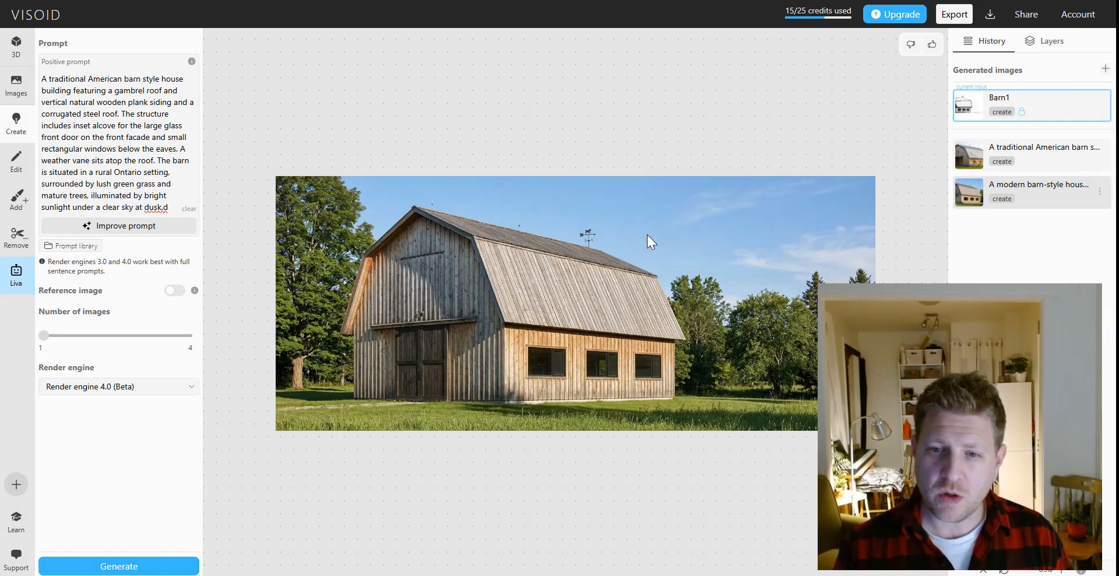
Return to the traditional American barn render and mark the ground in front of the entrance alcove.
click(1022, 156)
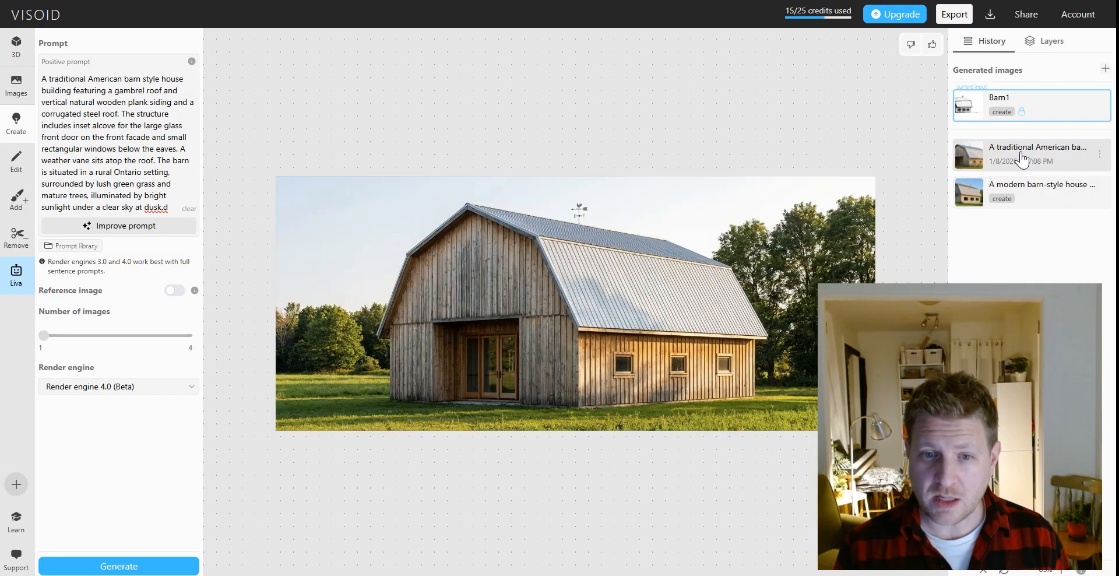
key(ctrl+alt+d)
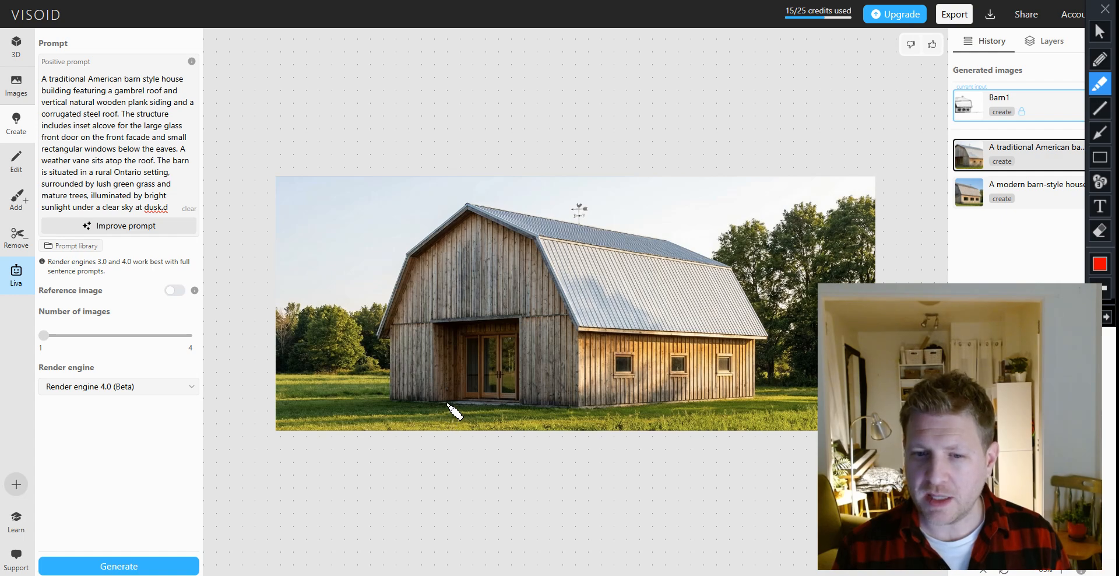
mouse_move(465, 406)
mouse_down()
mouse_move(357, 416)
mouse_move(461, 411)
mouse_move(391, 418)
mouse_move(425, 417)
mouse_up()
mouse_move(327, 375)
mouse_down()
mouse_move(344, 364)
mouse_move(321, 371)
mouse_up()
key(Escape)
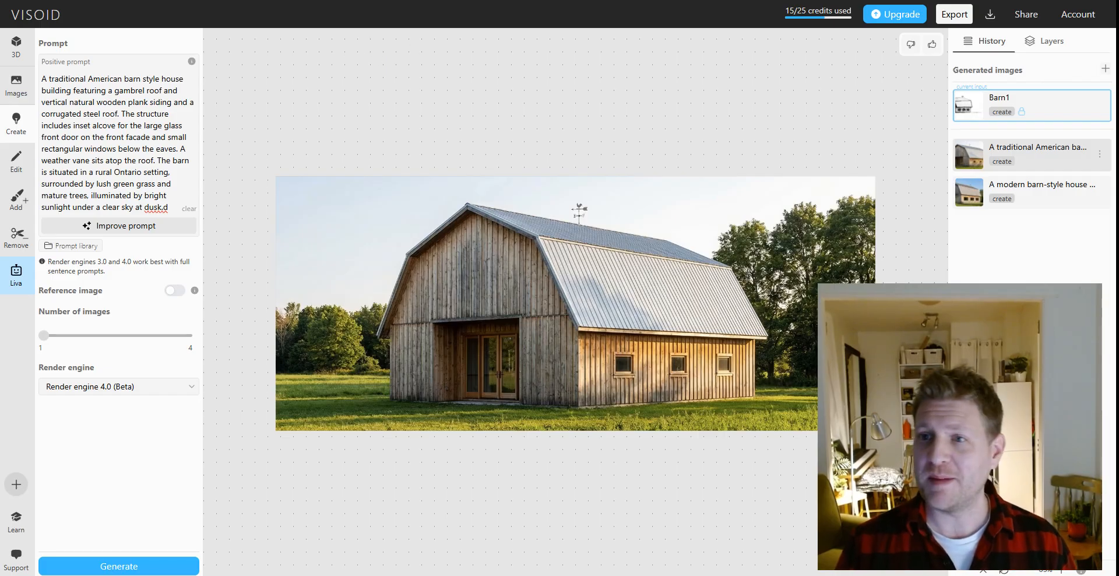
Underline the credits usage indicator with the highlighter, then close the annotation overlay.
key(ctrl+alt+d)
drag(778, 27, 838, 25)
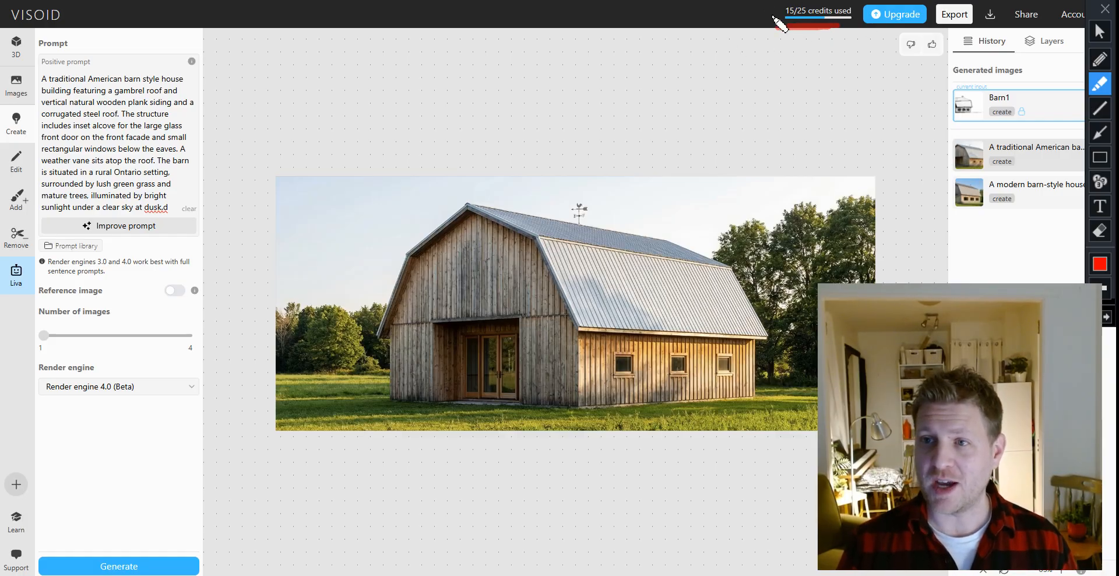
key(ctrl+alt+d)
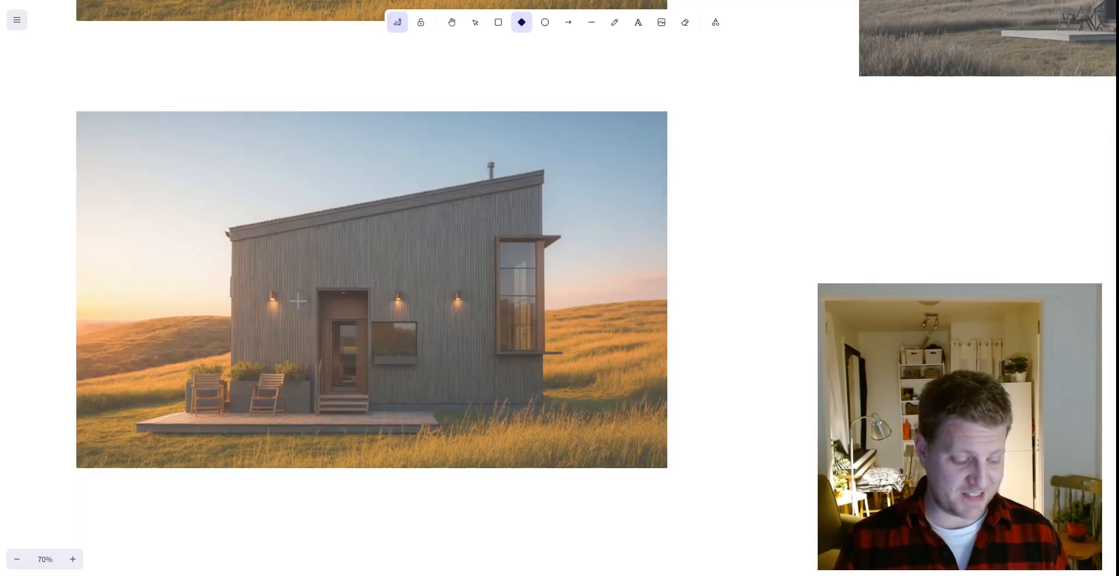
Switch to the whiteboard and survey the full set of source images and their renders at 10% zoom.
scroll(357, 299, down, 10)
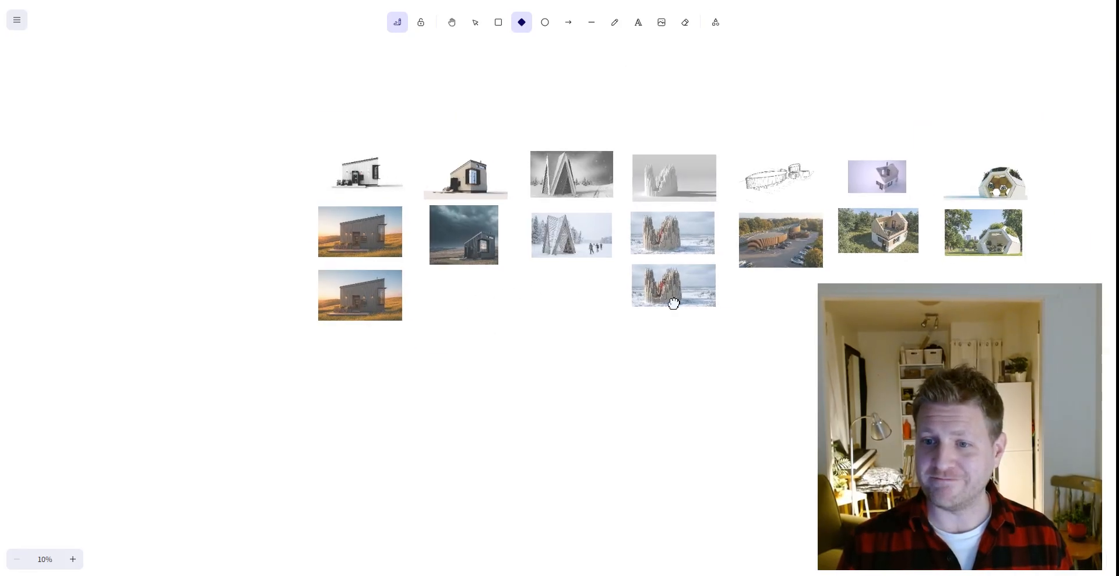
middle_drag(683, 298, 585, 317)
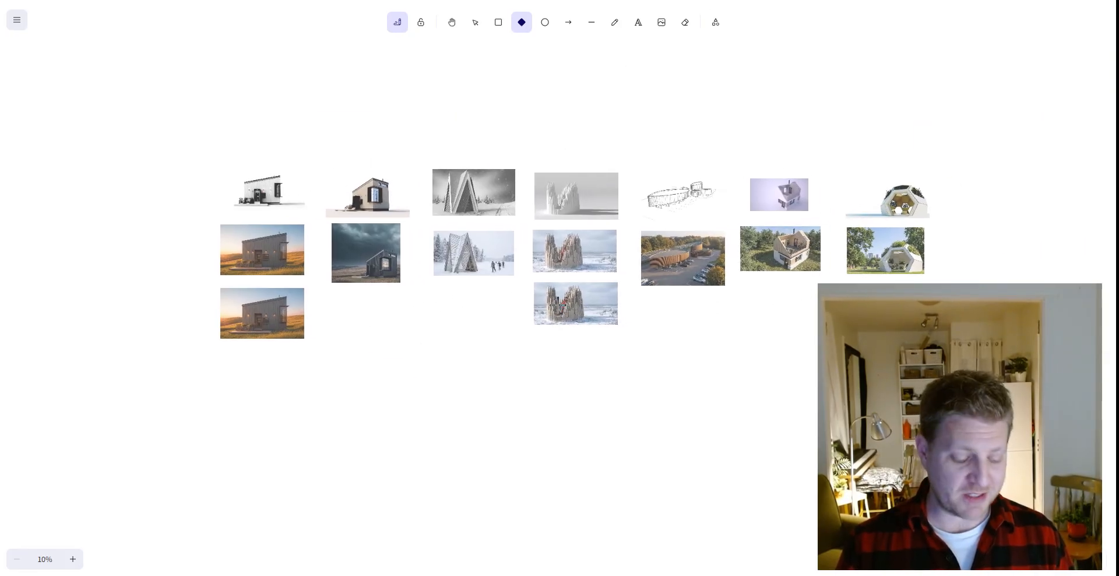